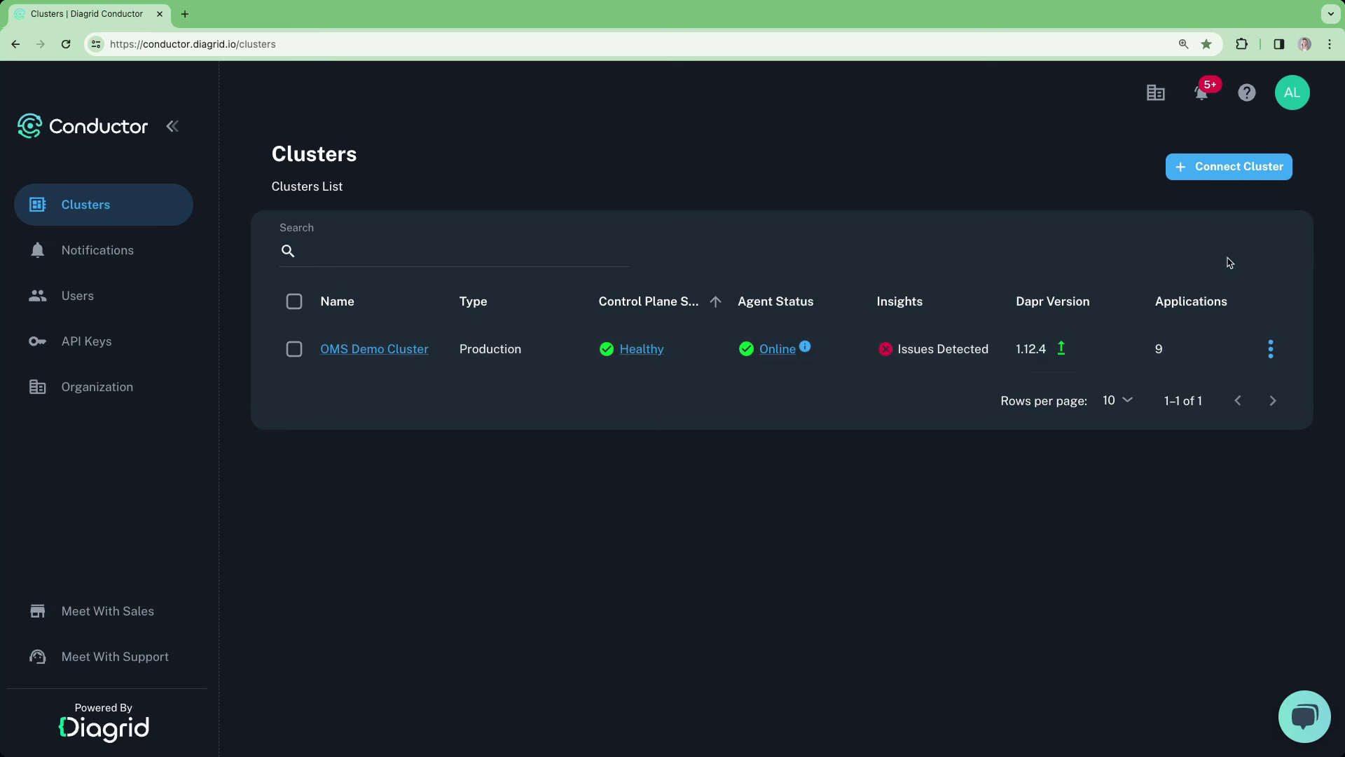
Start a new cluster connection 'EKS Dev Cluster' on Amazon EKS, typed Non Production
{"action": "left_click", "coordinate": [1244, 172]}
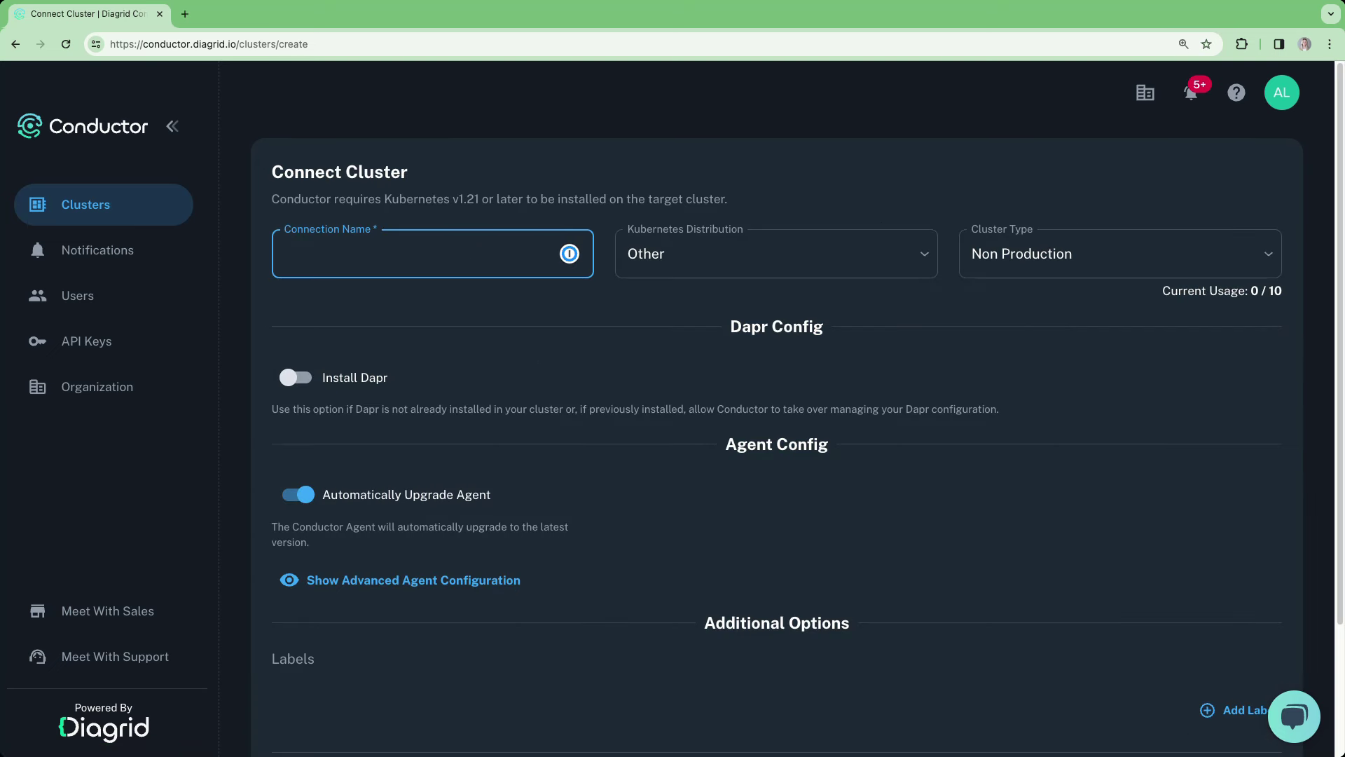
{"action": "type", "text": "EKS Dev C"}
{"action": "type", "text": "luster"}
{"action": "left_click", "coordinate": [926, 253]}
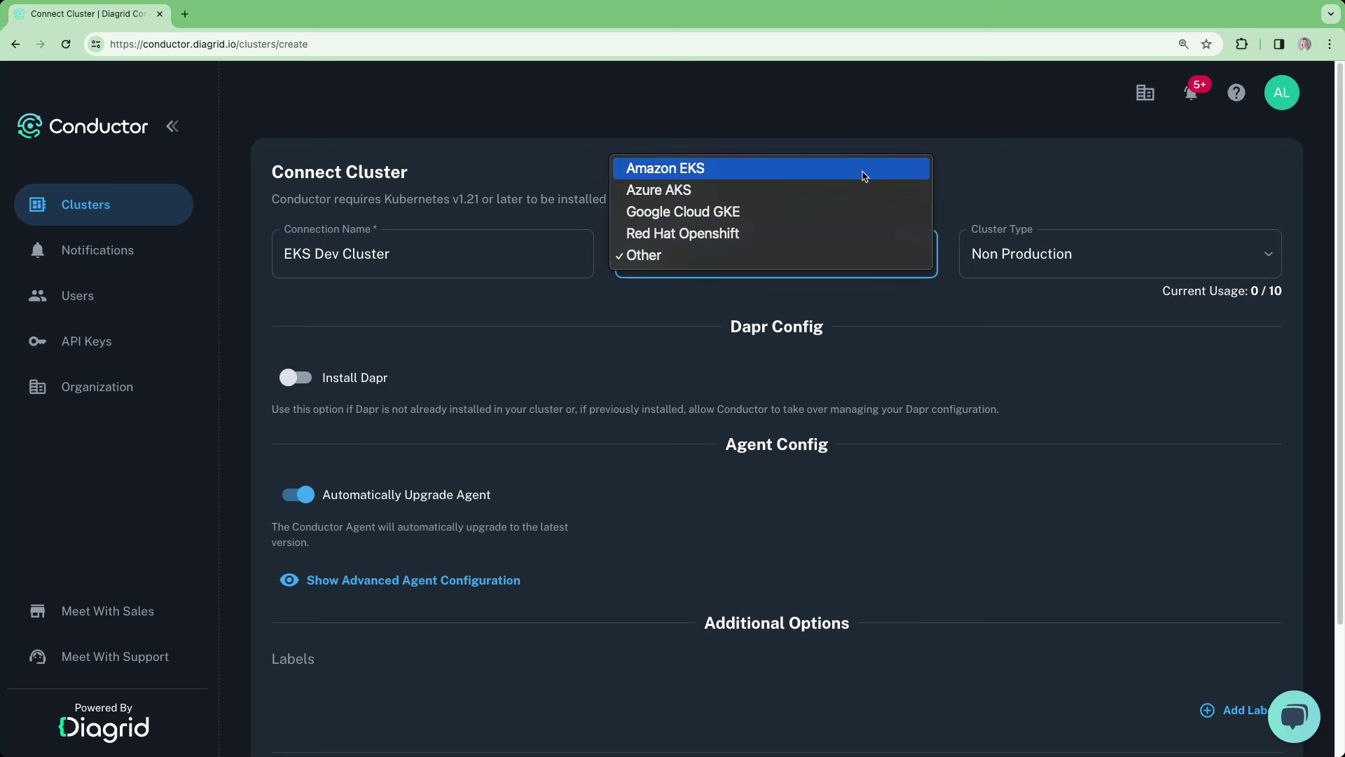
{"action": "left_click", "coordinate": [863, 175]}
{"action": "left_click", "coordinate": [1266, 259]}
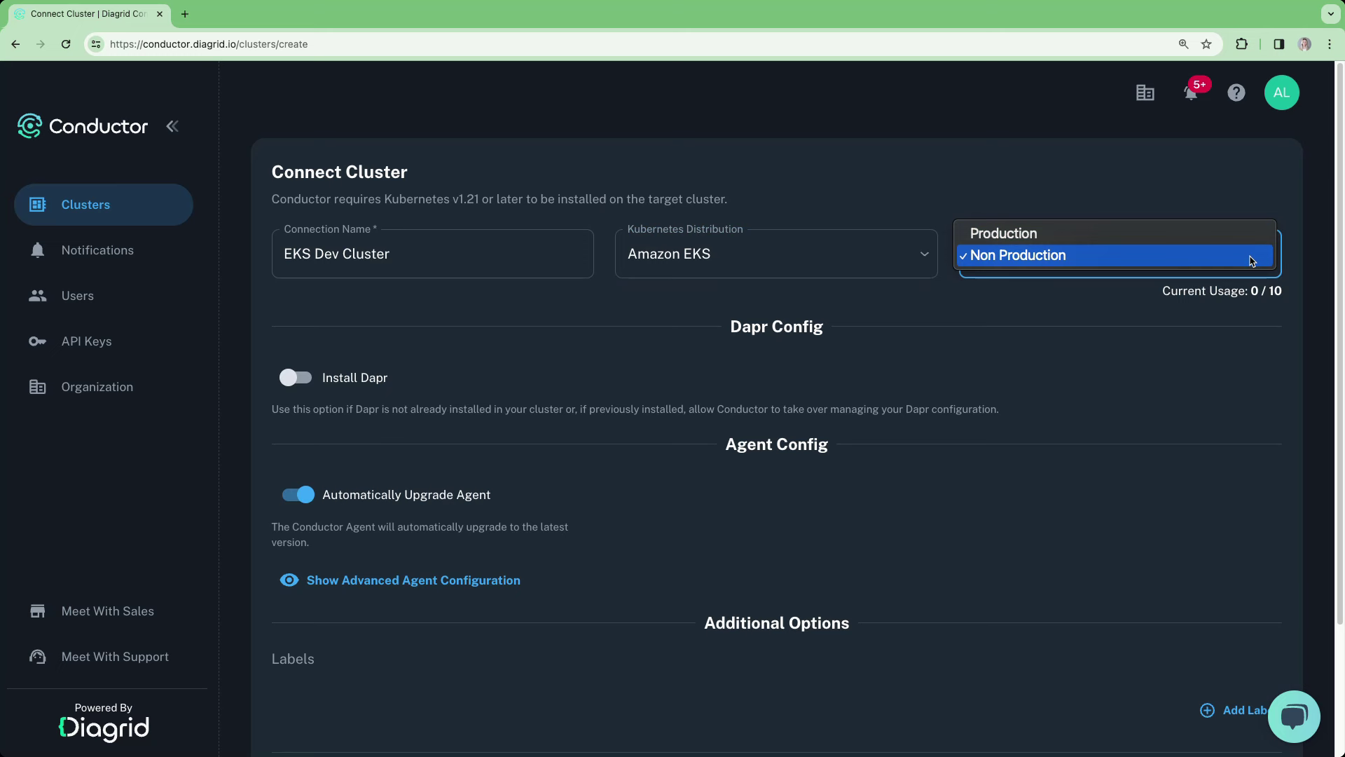
{"action": "left_click", "coordinate": [1252, 260]}
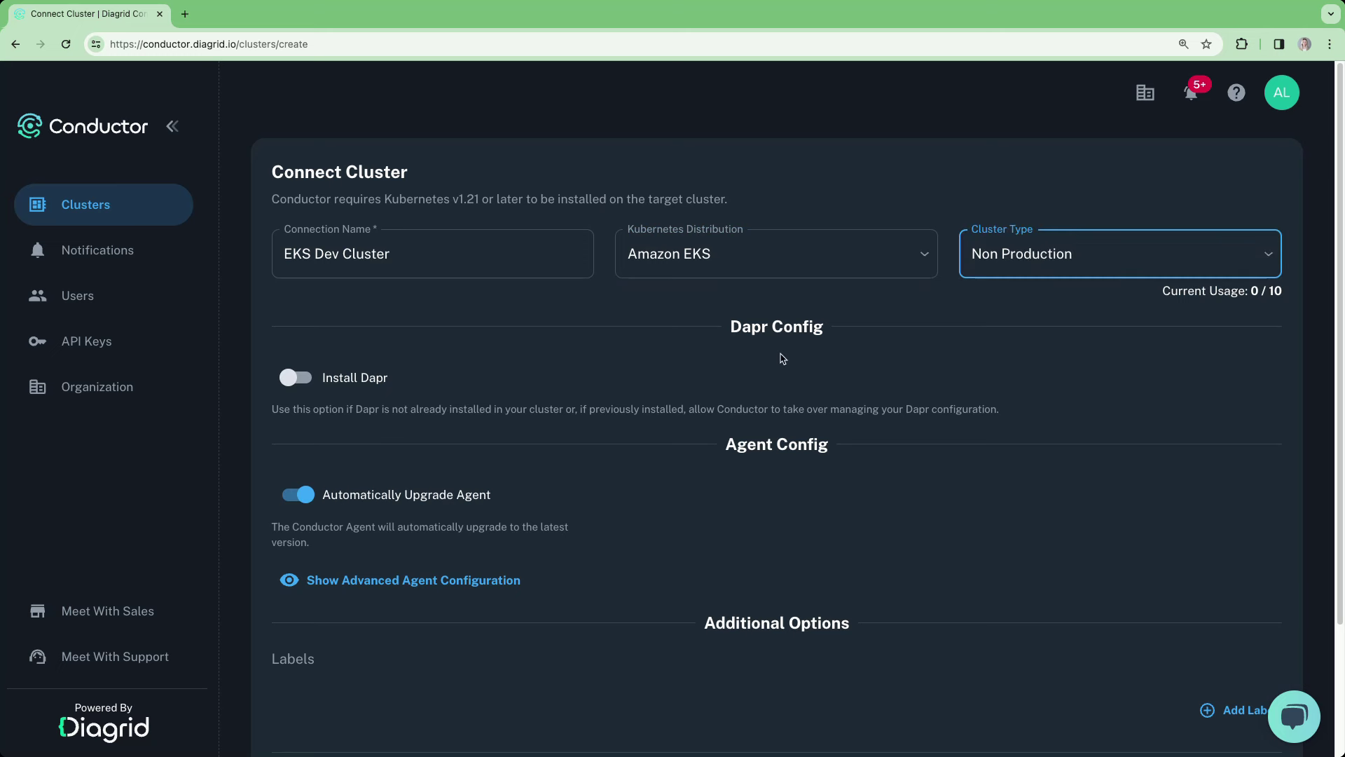
Enable Dapr installation with Dapr version 1.12.4
{"action": "left_click", "coordinate": [304, 379]}
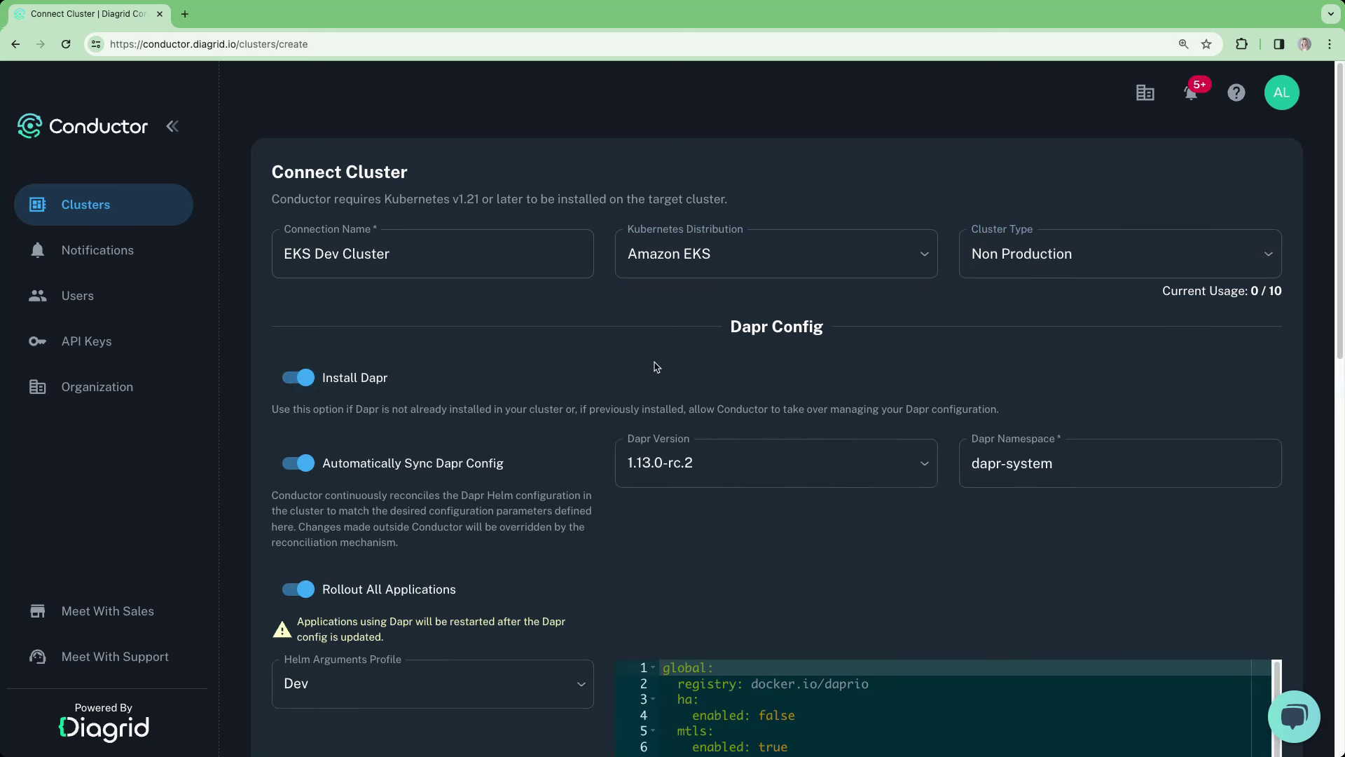
{"action": "scroll", "coordinate": [1308, 384], "scroll_direction": "down", "scroll_amount": 2}
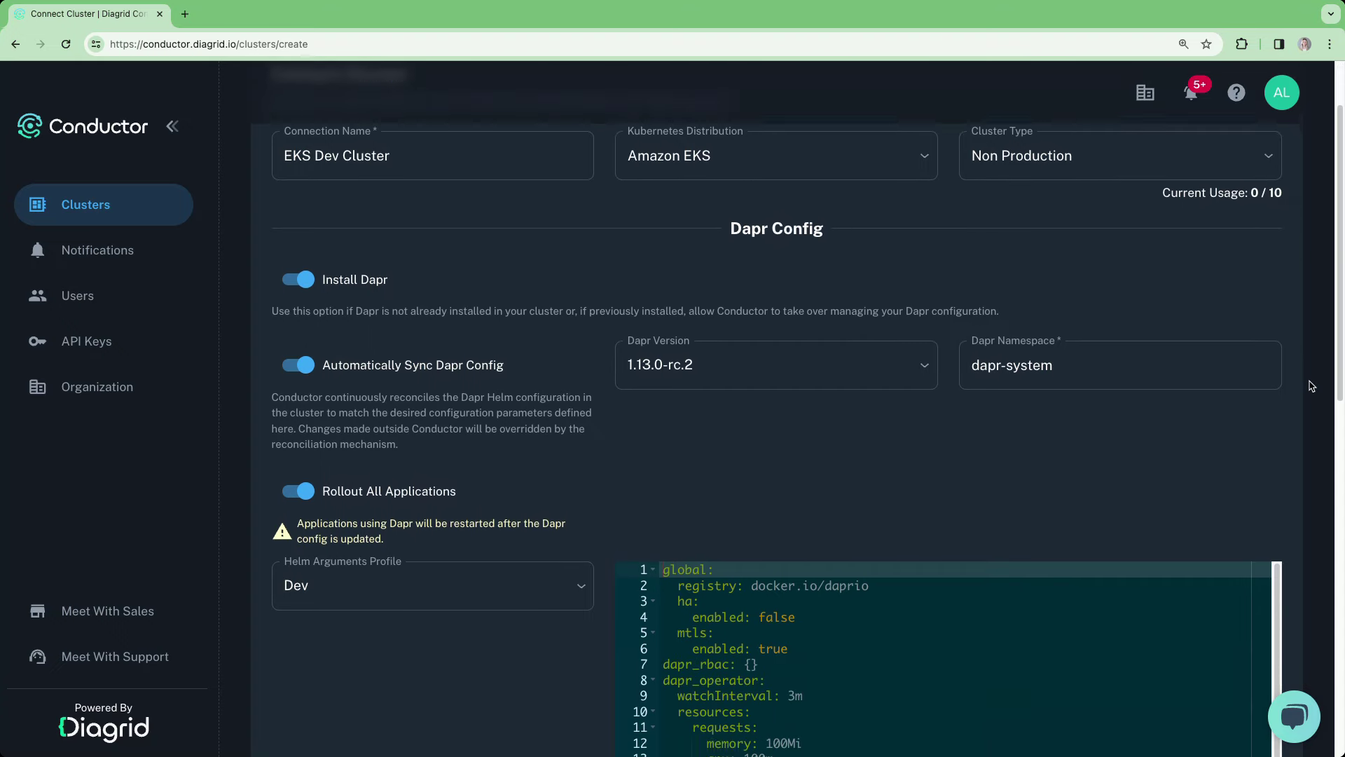
{"action": "scroll", "coordinate": [1310, 386], "scroll_direction": "down", "scroll_amount": 2}
{"action": "scroll", "coordinate": [1311, 386], "scroll_direction": "down", "scroll_amount": 1}
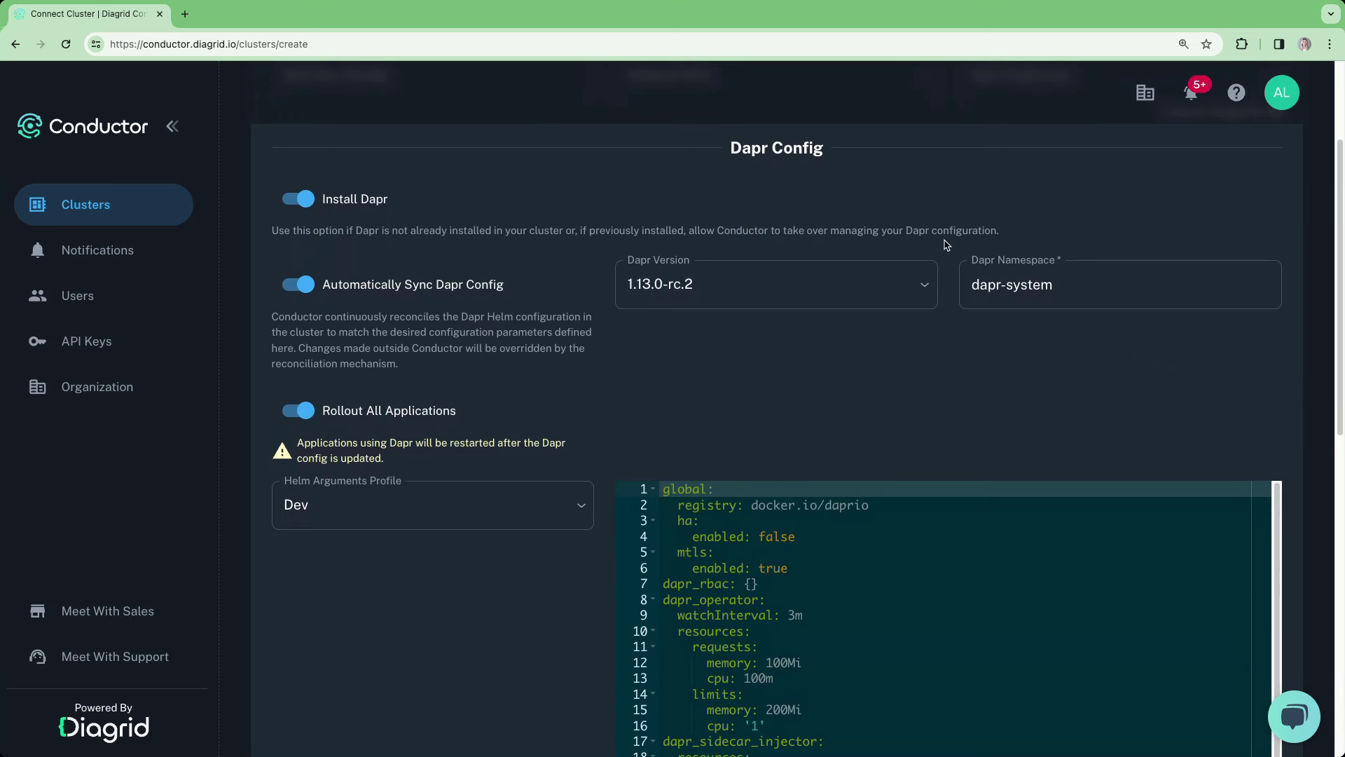
{"action": "left_click", "coordinate": [925, 284]}
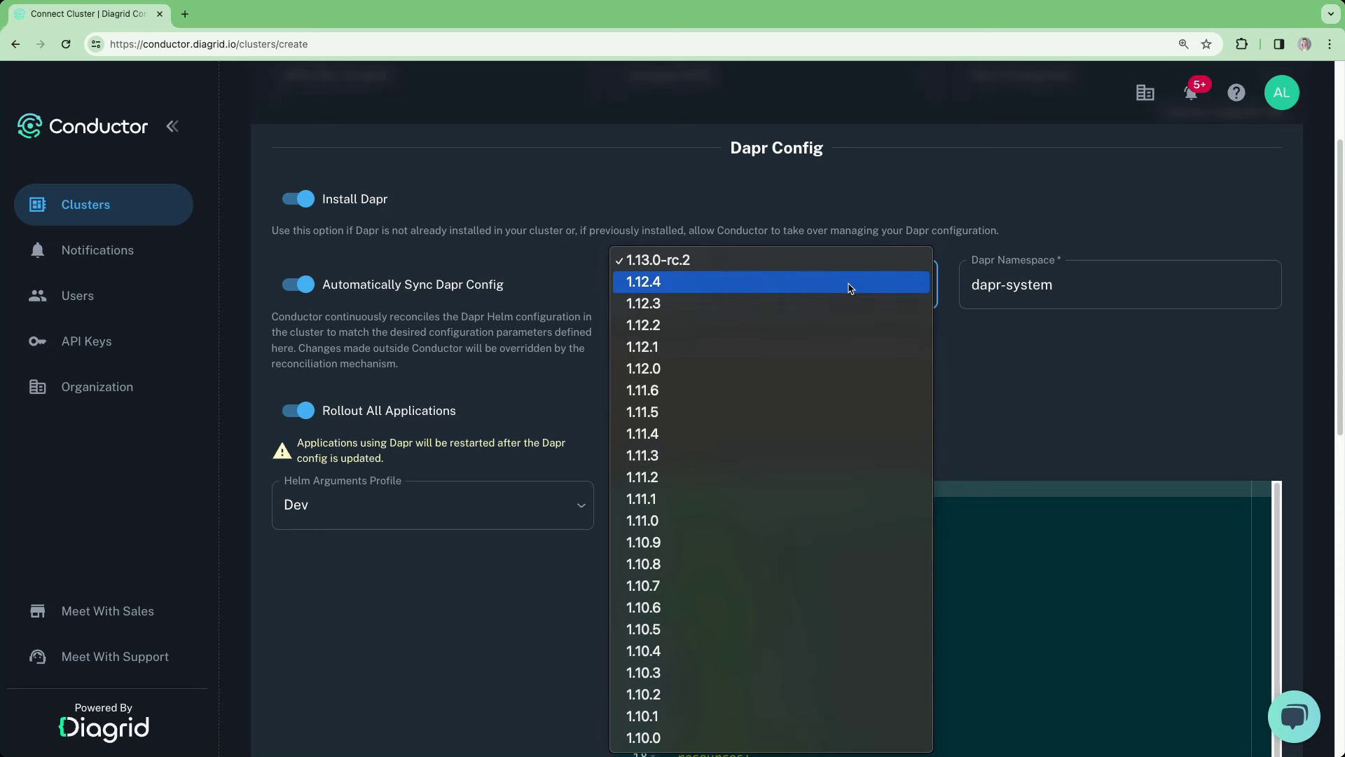
{"action": "left_click", "coordinate": [849, 288]}
{"action": "left_click", "coordinate": [1084, 282]}
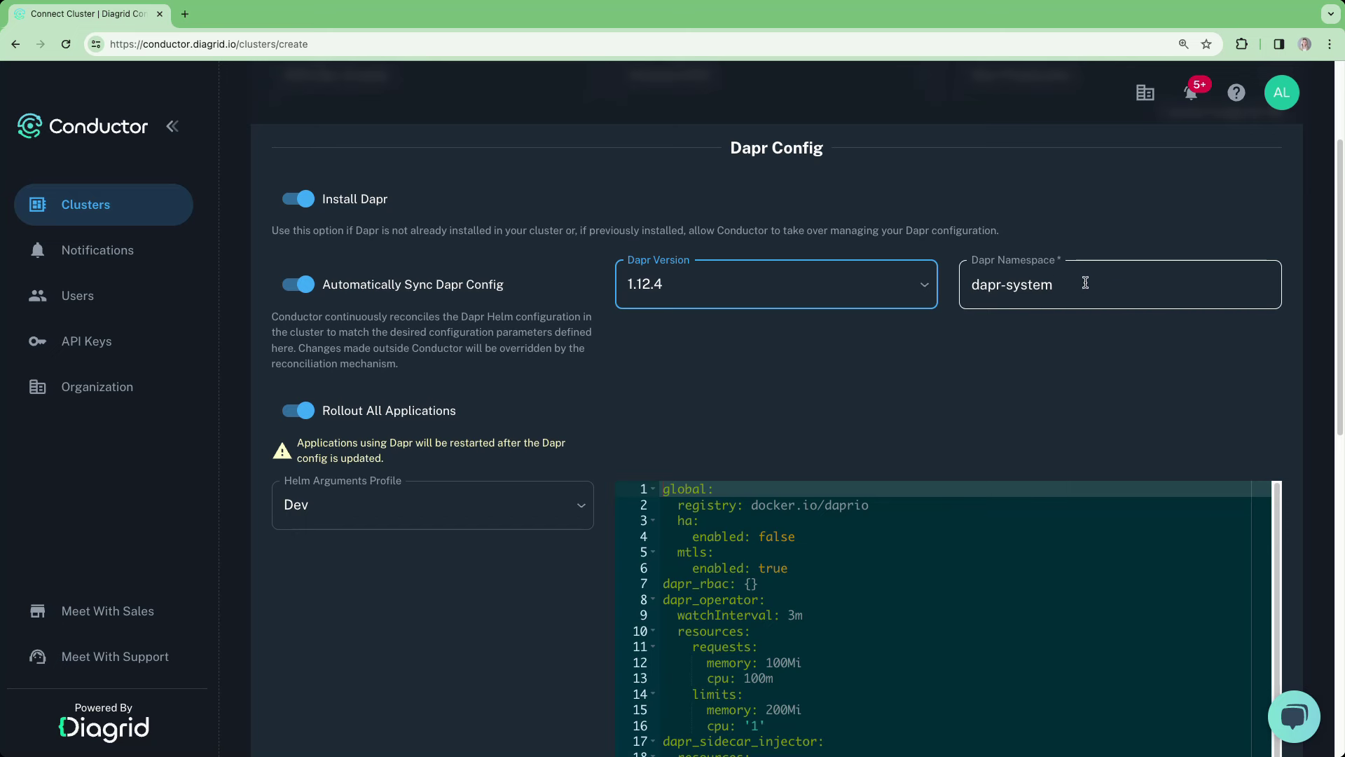
{"action": "scroll", "coordinate": [1316, 403], "scroll_direction": "down", "scroll_amount": 1}
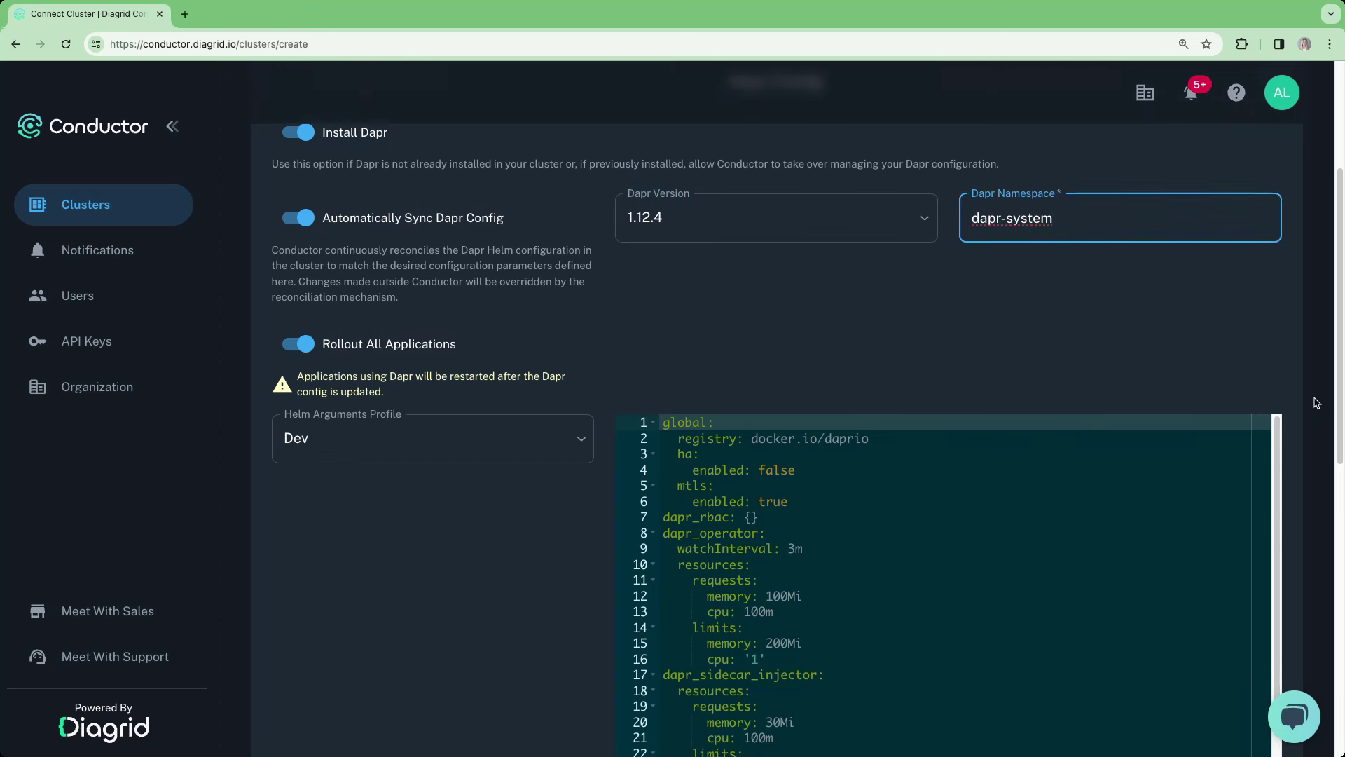
{"action": "scroll", "coordinate": [1317, 403], "scroll_direction": "down", "scroll_amount": 2}
{"action": "scroll", "coordinate": [1316, 403], "scroll_direction": "down", "scroll_amount": 2}
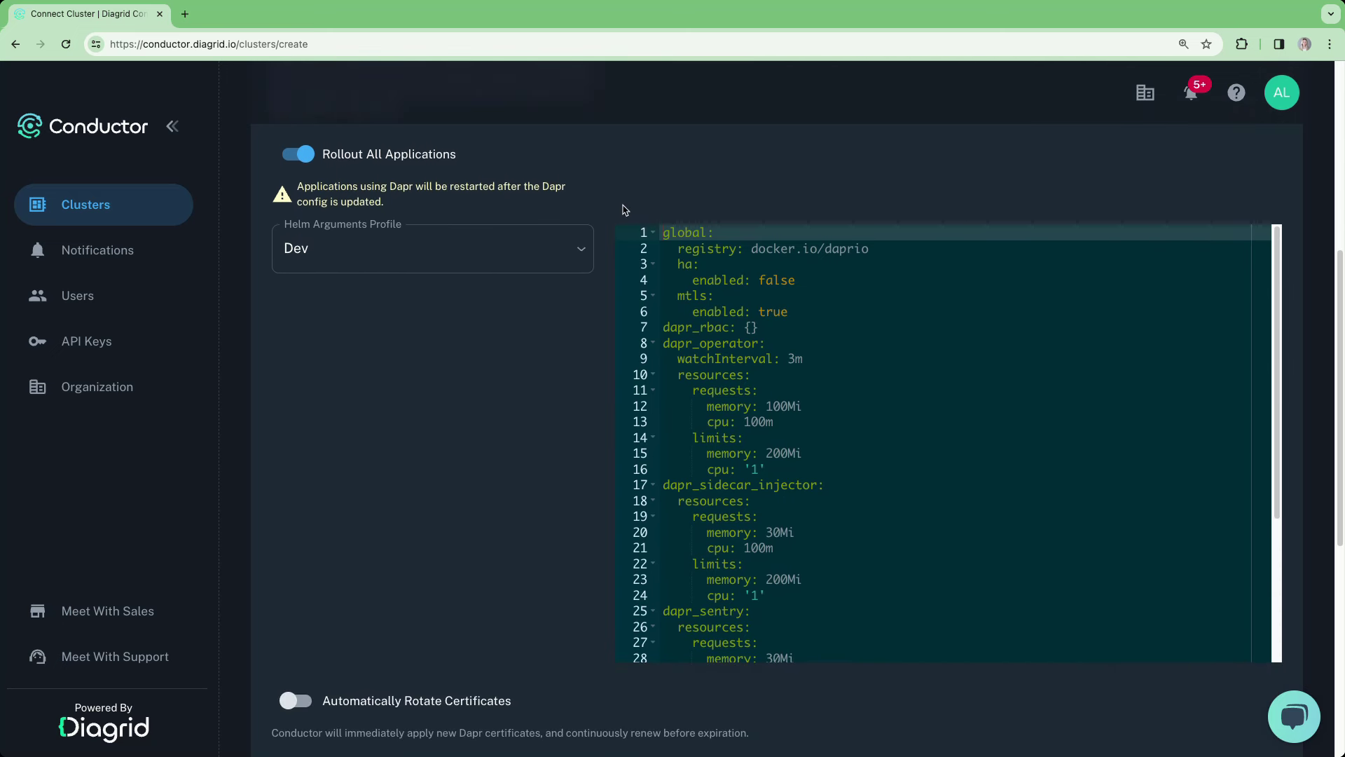
Use the Prod Helm profile and change the operator watchInterval to 2m
{"action": "left_click", "coordinate": [580, 248]}
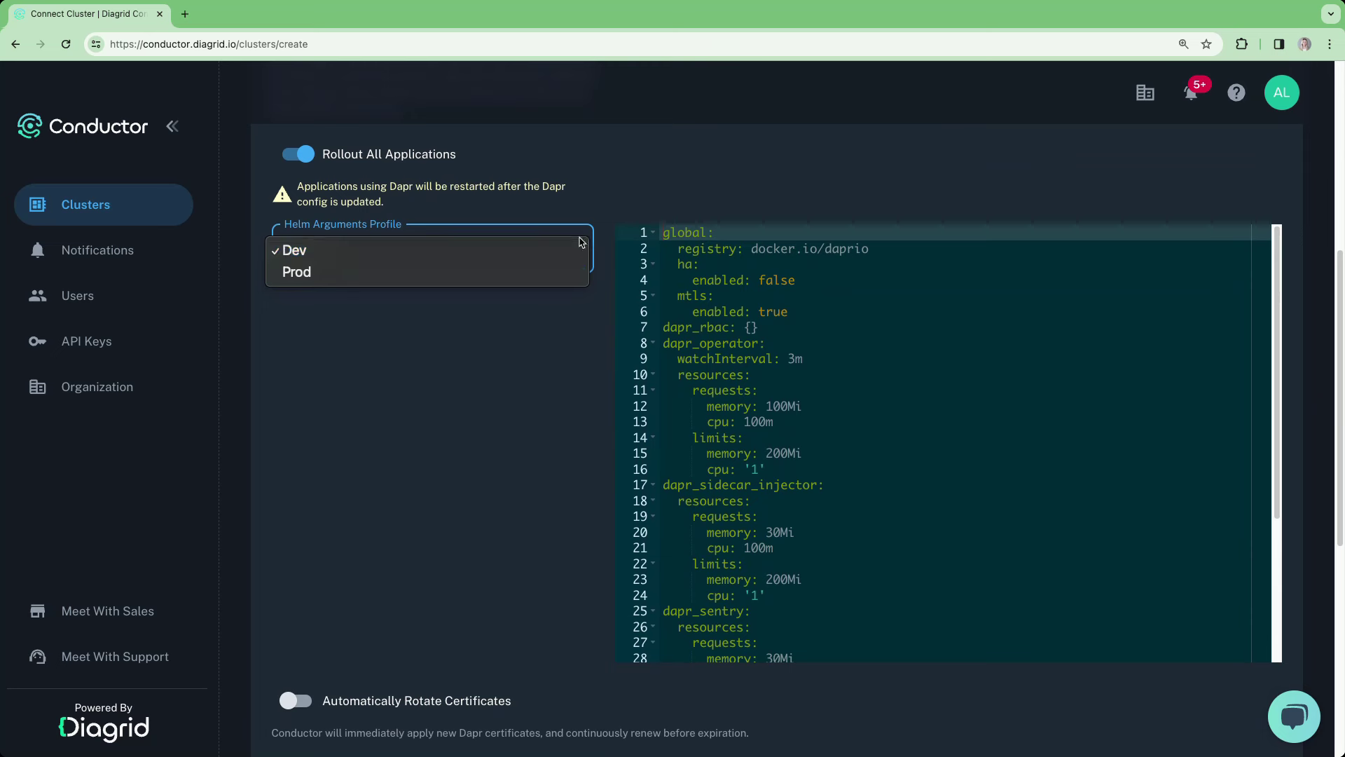
{"action": "left_click", "coordinate": [545, 272]}
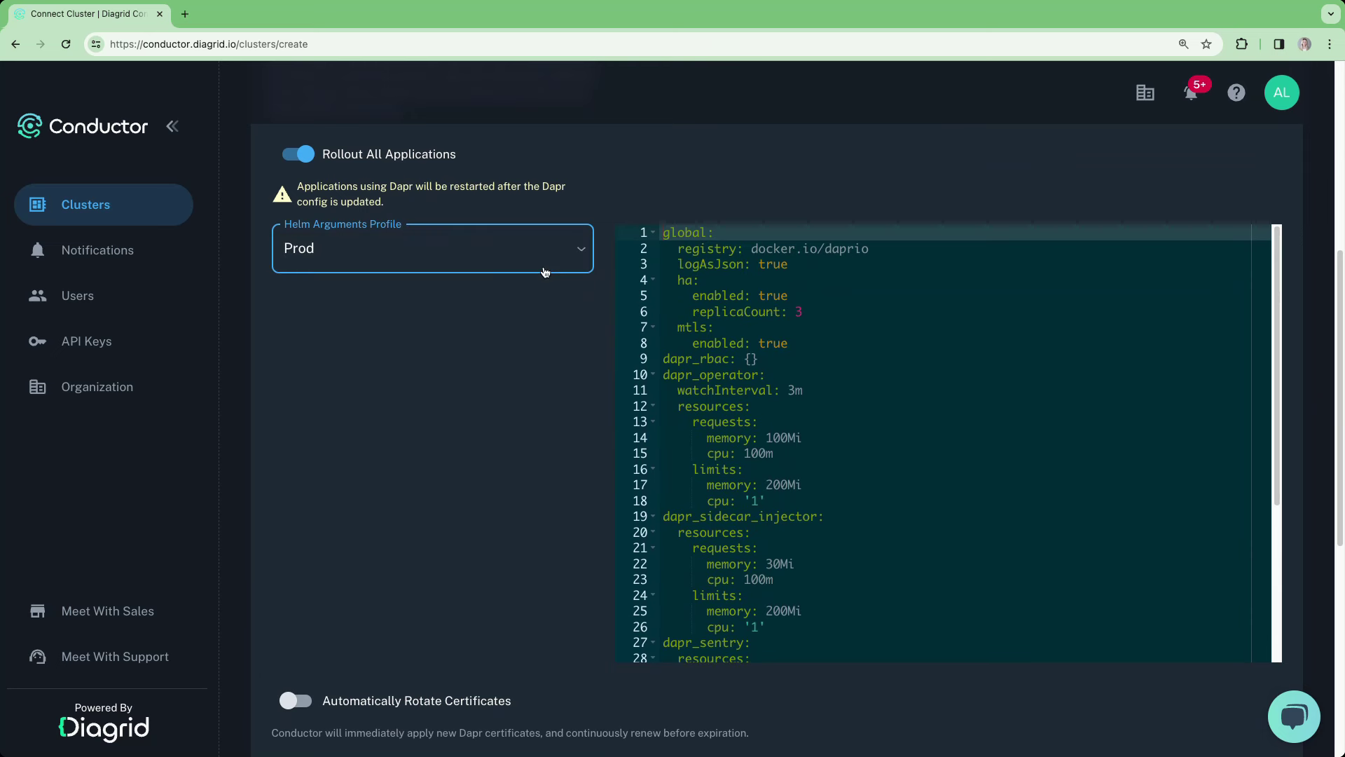
{"action": "left_click", "coordinate": [848, 307]}
{"action": "left_click", "coordinate": [793, 392]}
{"action": "type", "text": "2"}
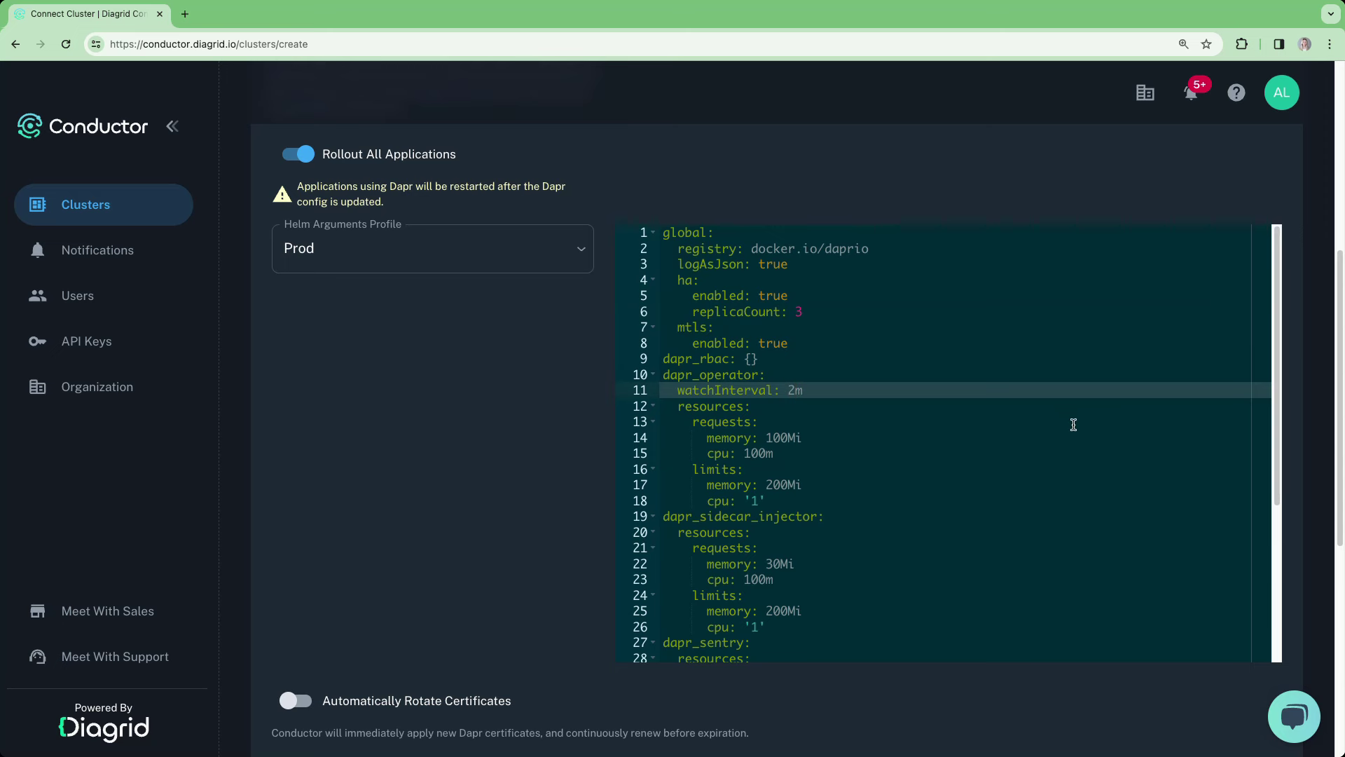
{"action": "scroll", "coordinate": [1328, 433], "scroll_direction": "down", "scroll_amount": 3}
{"action": "scroll", "coordinate": [1325, 438], "scroll_direction": "down", "scroll_amount": 2}
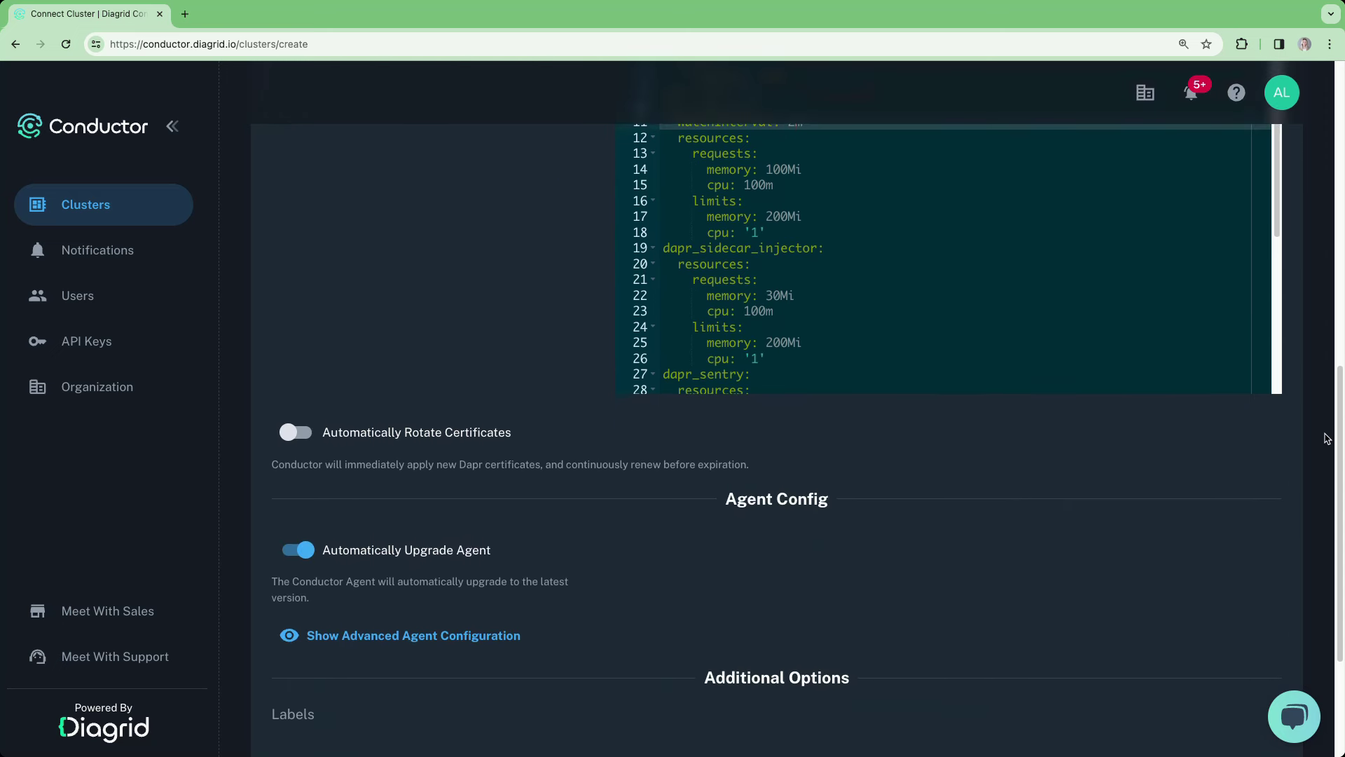
Enable 12-month certificate rotation with a Monday 00:00 renewal window
{"action": "left_click", "coordinate": [345, 434]}
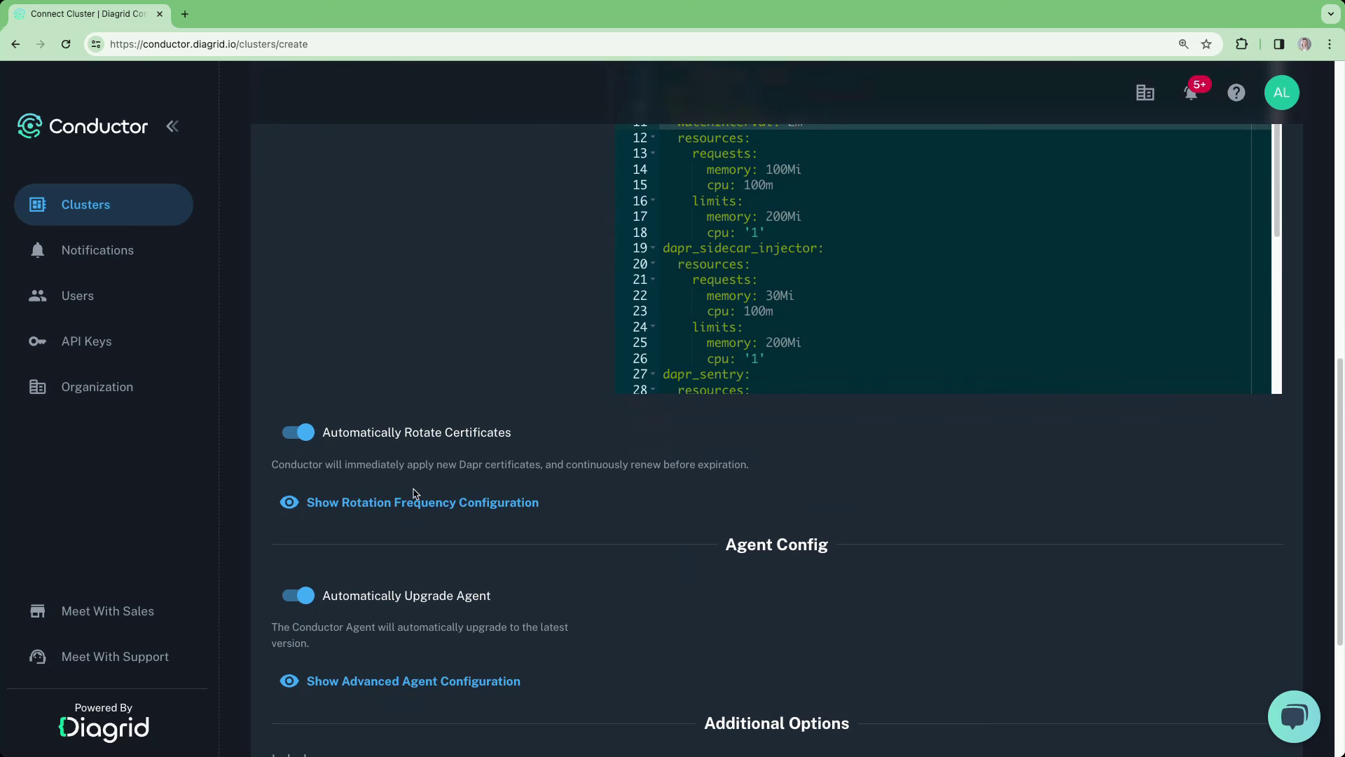
{"action": "left_click", "coordinate": [416, 498]}
{"action": "scroll", "coordinate": [700, 534], "scroll_direction": "down", "scroll_amount": 2}
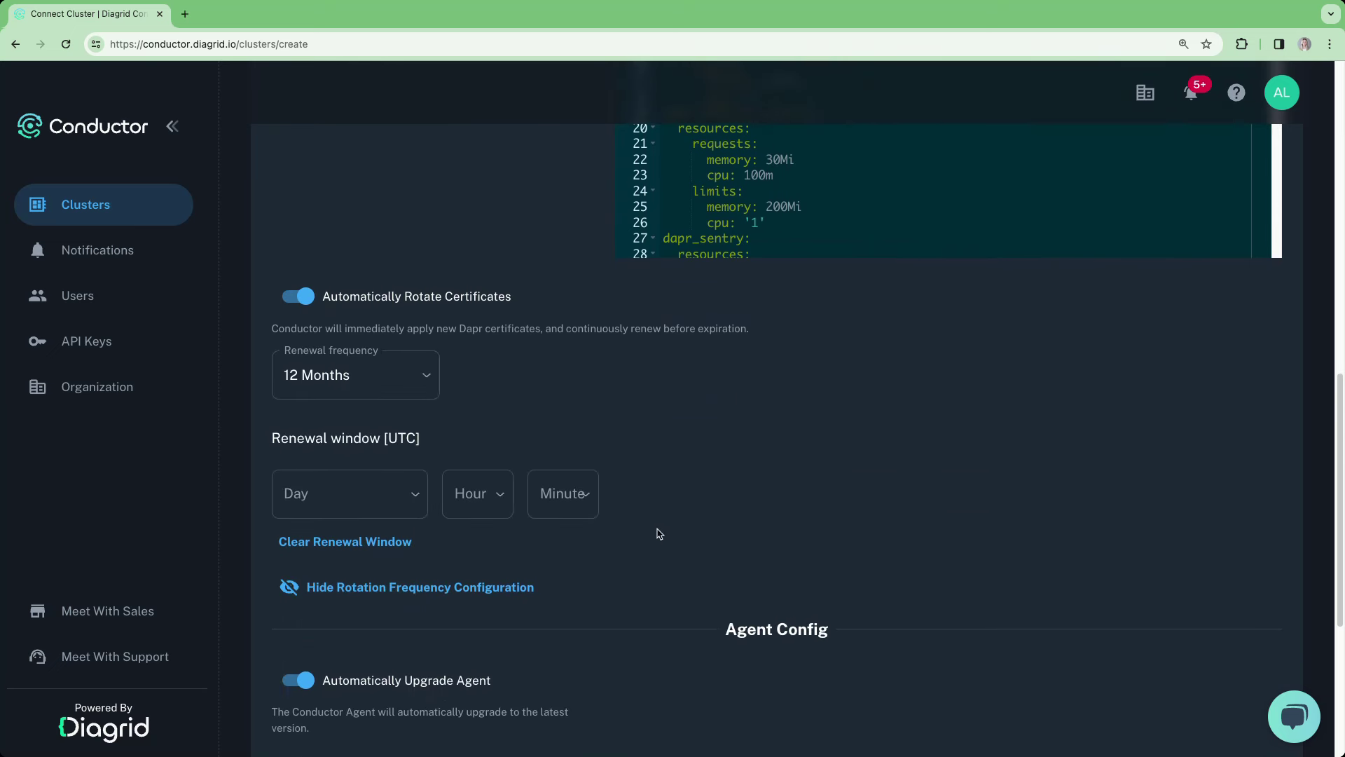
{"action": "left_click", "coordinate": [410, 501]}
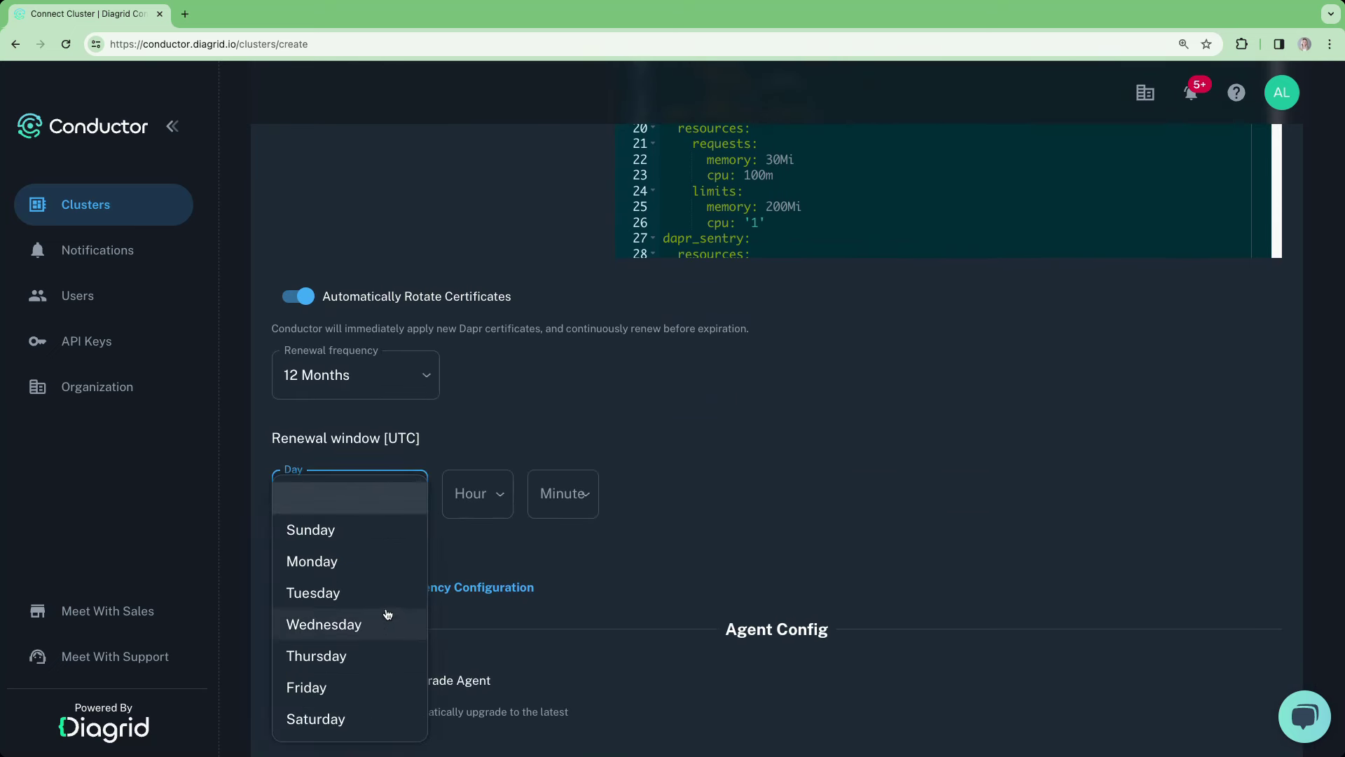
{"action": "left_click", "coordinate": [393, 568]}
{"action": "left_click", "coordinate": [499, 509]}
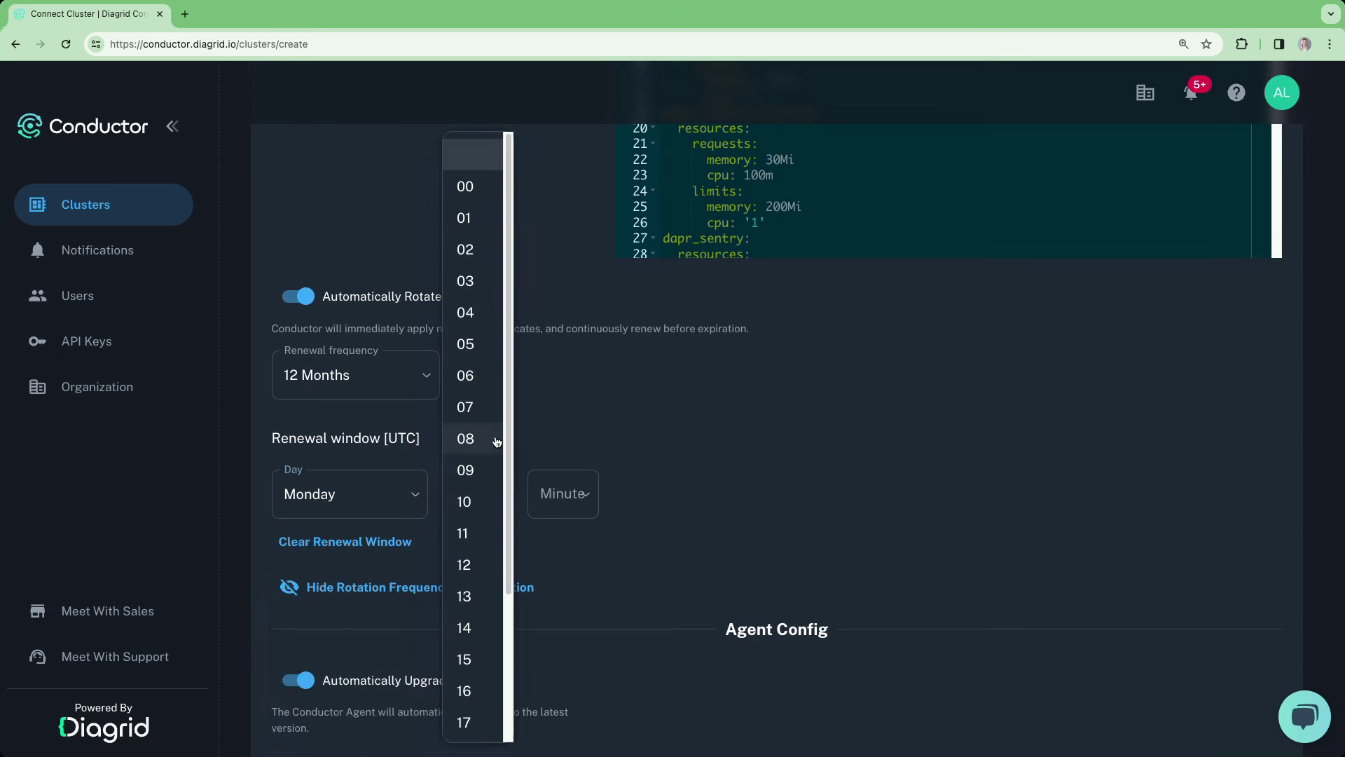
{"action": "left_click", "coordinate": [458, 193]}
{"action": "left_click", "coordinate": [562, 493]}
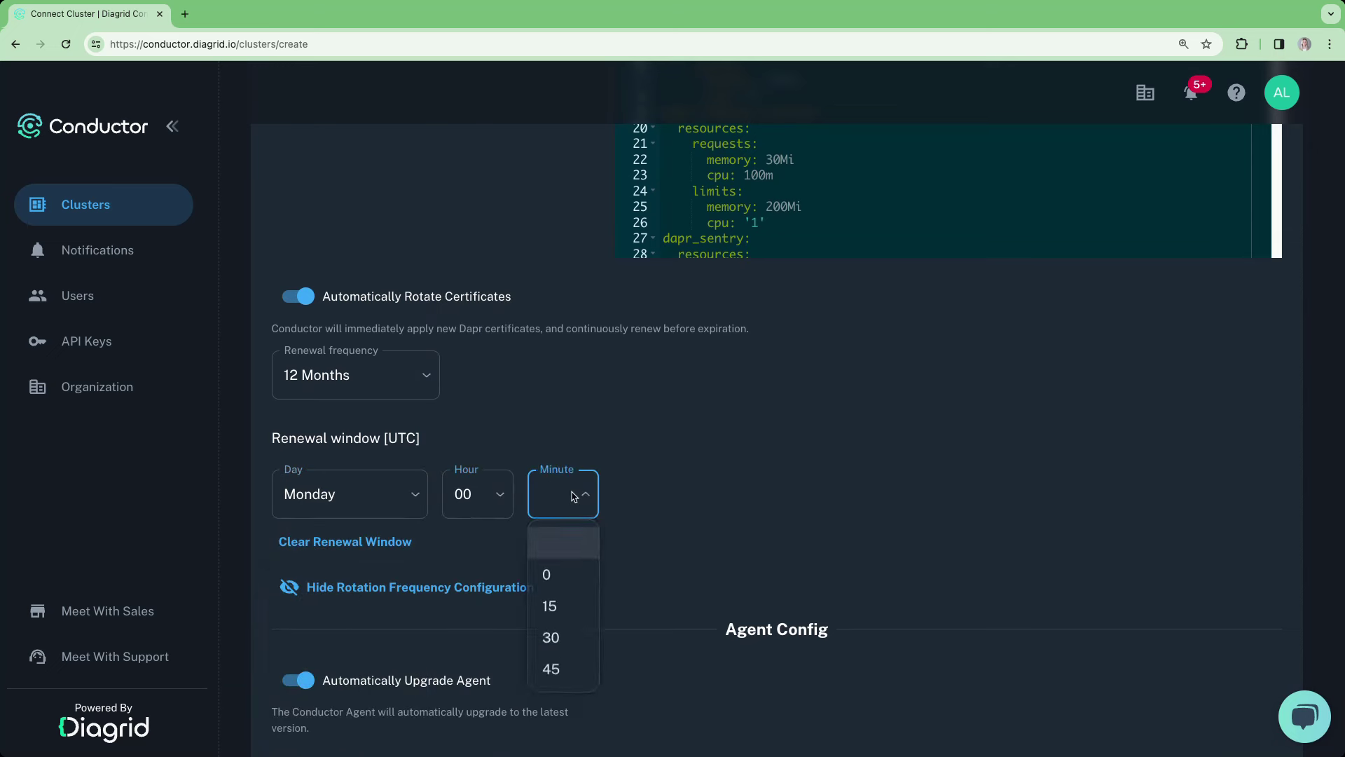
{"action": "left_click", "coordinate": [557, 576]}
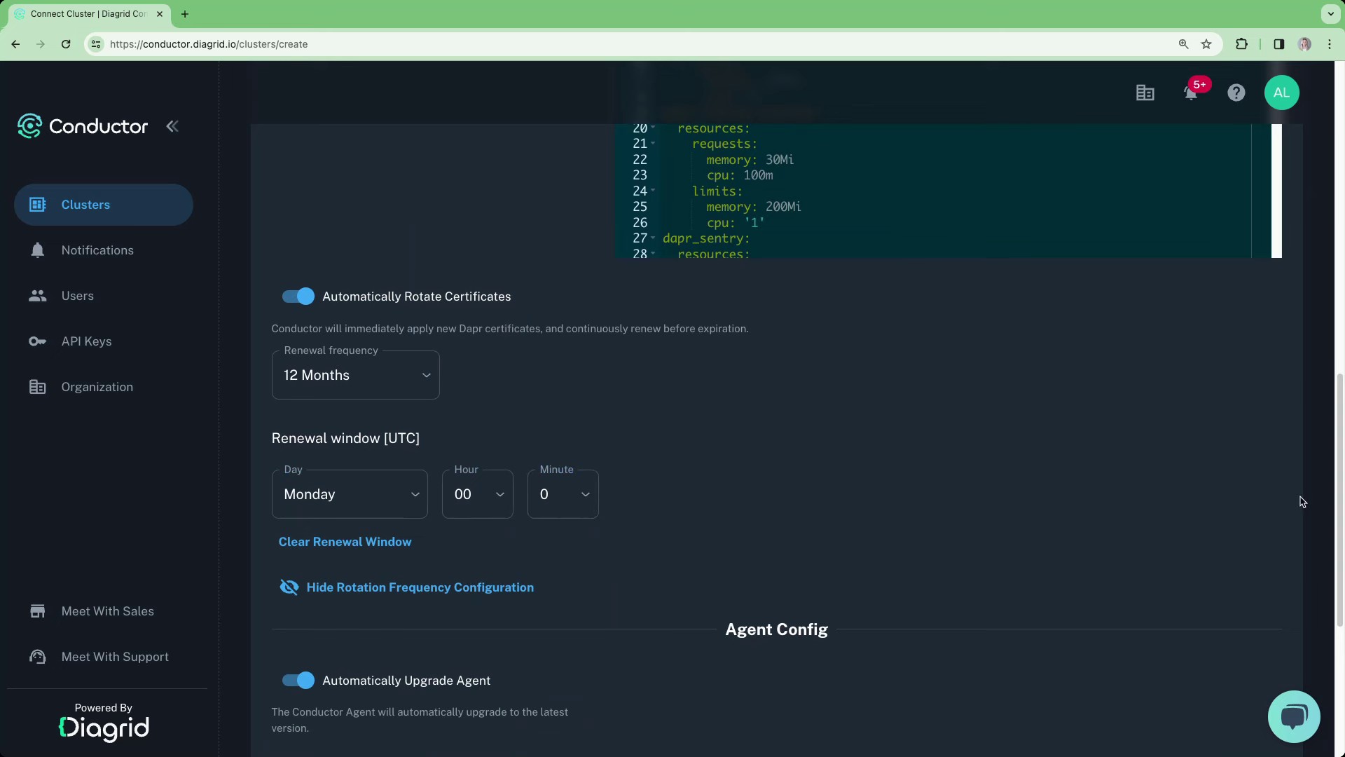
{"action": "scroll", "coordinate": [1300, 502], "scroll_direction": "down", "scroll_amount": 1}
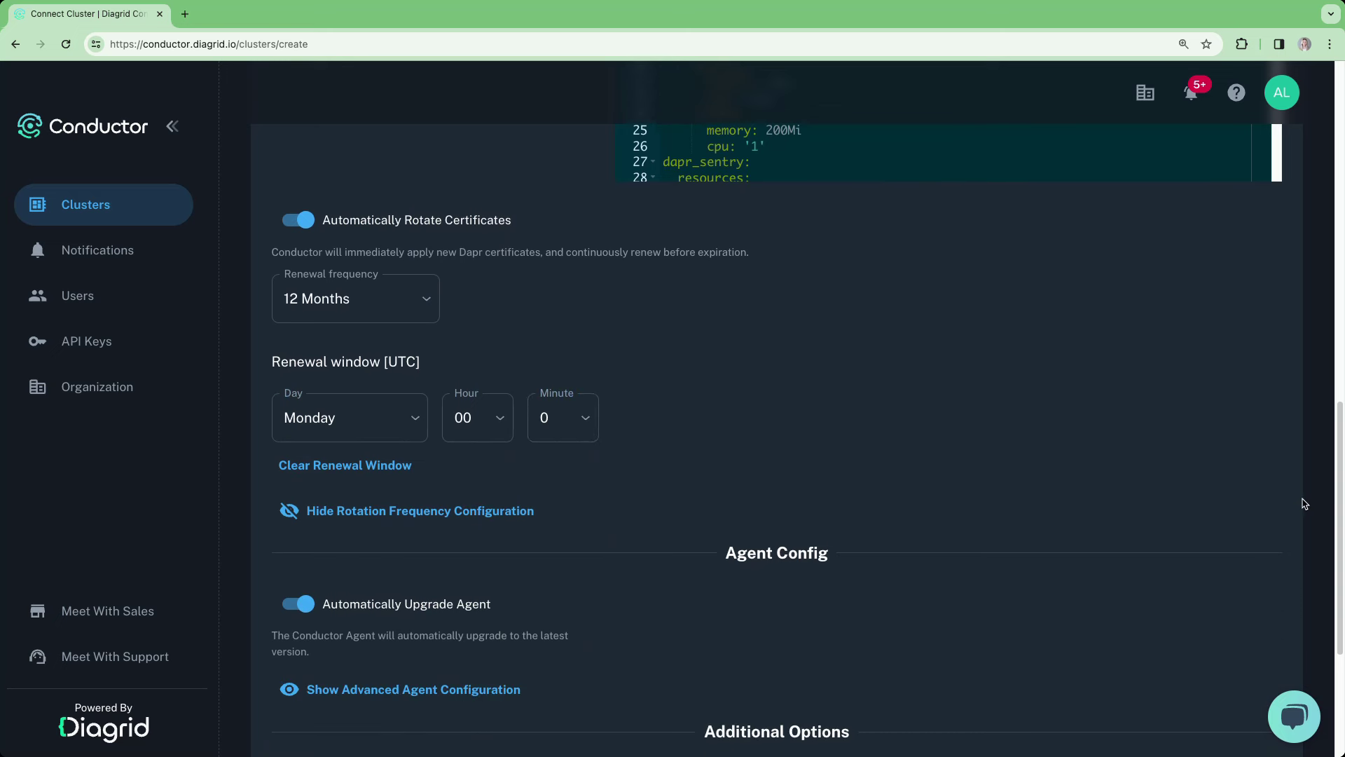
{"action": "scroll", "coordinate": [1303, 503], "scroll_direction": "down", "scroll_amount": 2}
{"action": "scroll", "coordinate": [1303, 504], "scroll_direction": "down", "scroll_amount": 1}
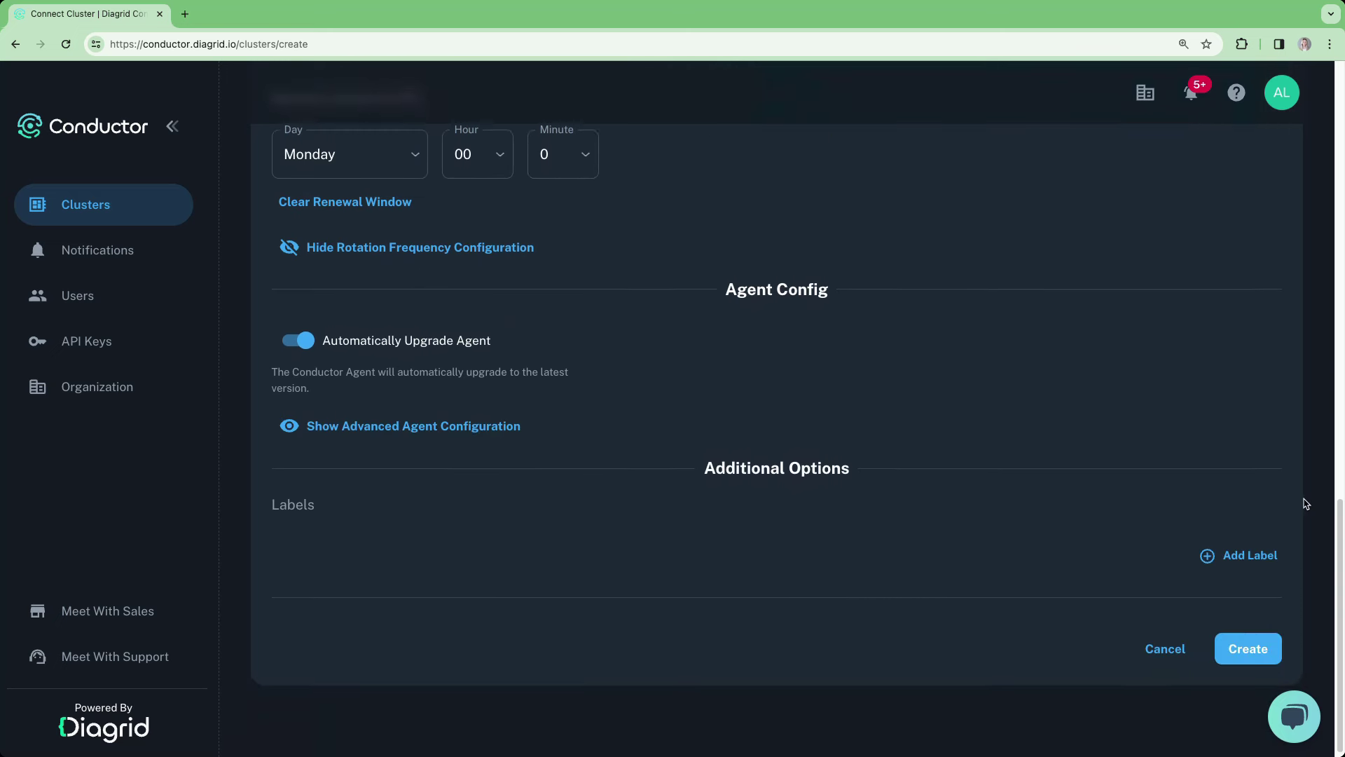
Create the connection, run its kubectl connect command in the terminal, and return
{"action": "left_click", "coordinate": [1251, 645]}
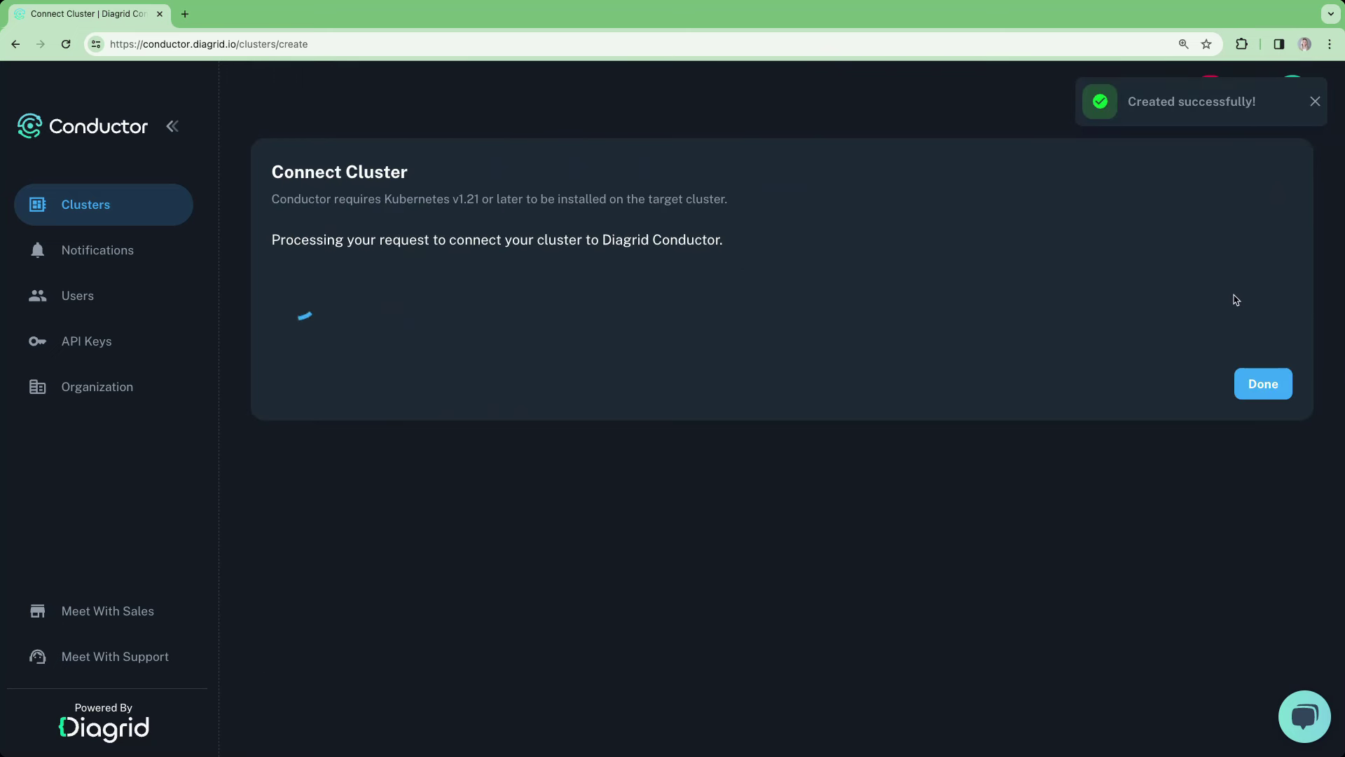
{"action": "left_click", "coordinate": [1262, 299]}
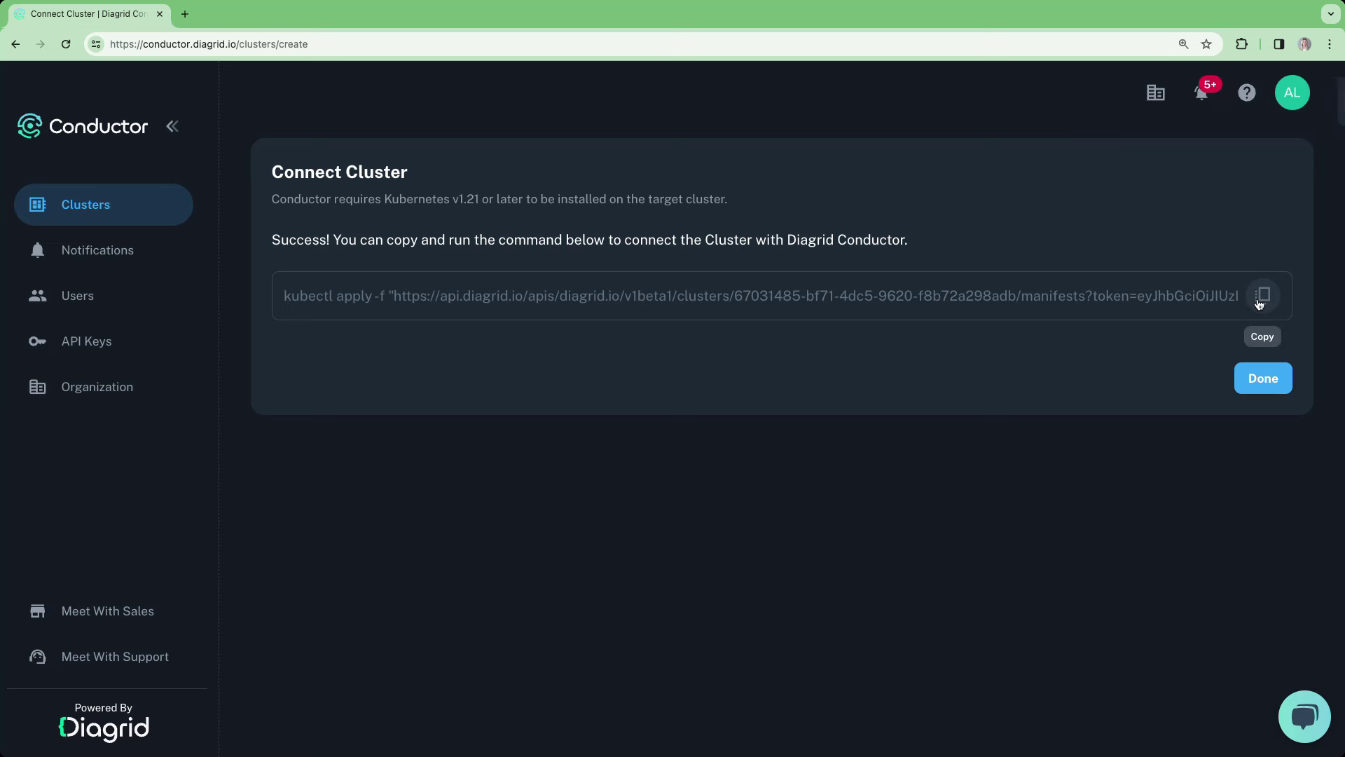
{"action": "key", "text": "ctrl+Right"}
{"action": "key", "text": "super+v"}
{"action": "key", "text": "Return"}
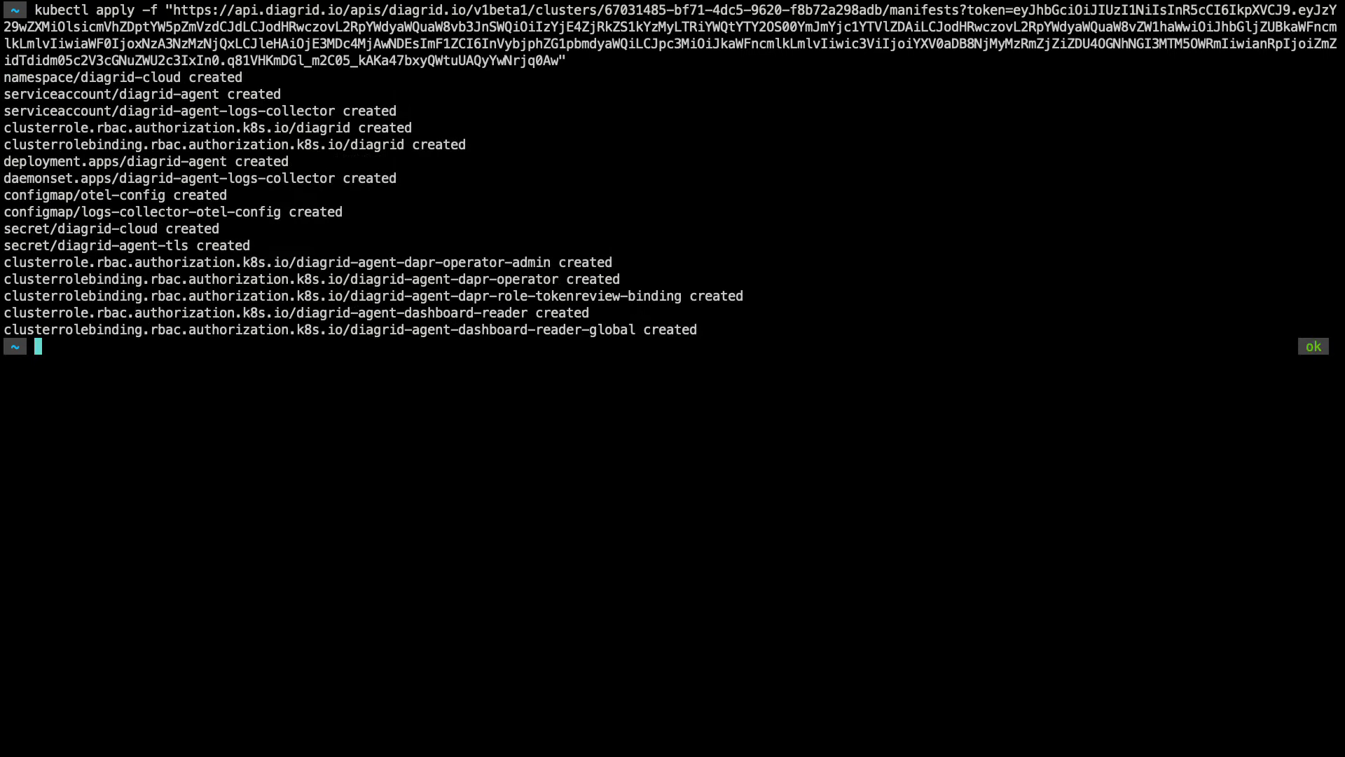
{"action": "key", "text": "ctrl+Left"}
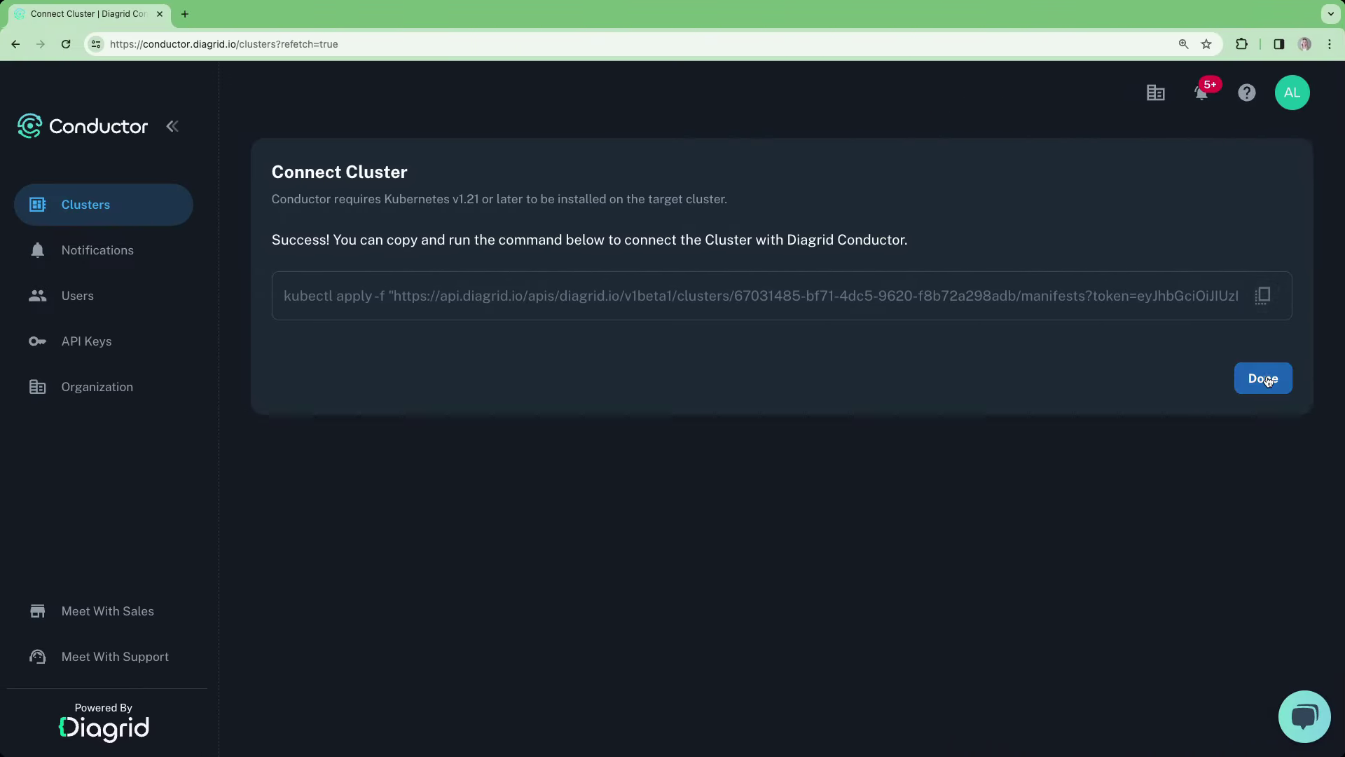
Finish adding EKS Dev Cluster with Done
{"action": "left_click", "coordinate": [1265, 378]}
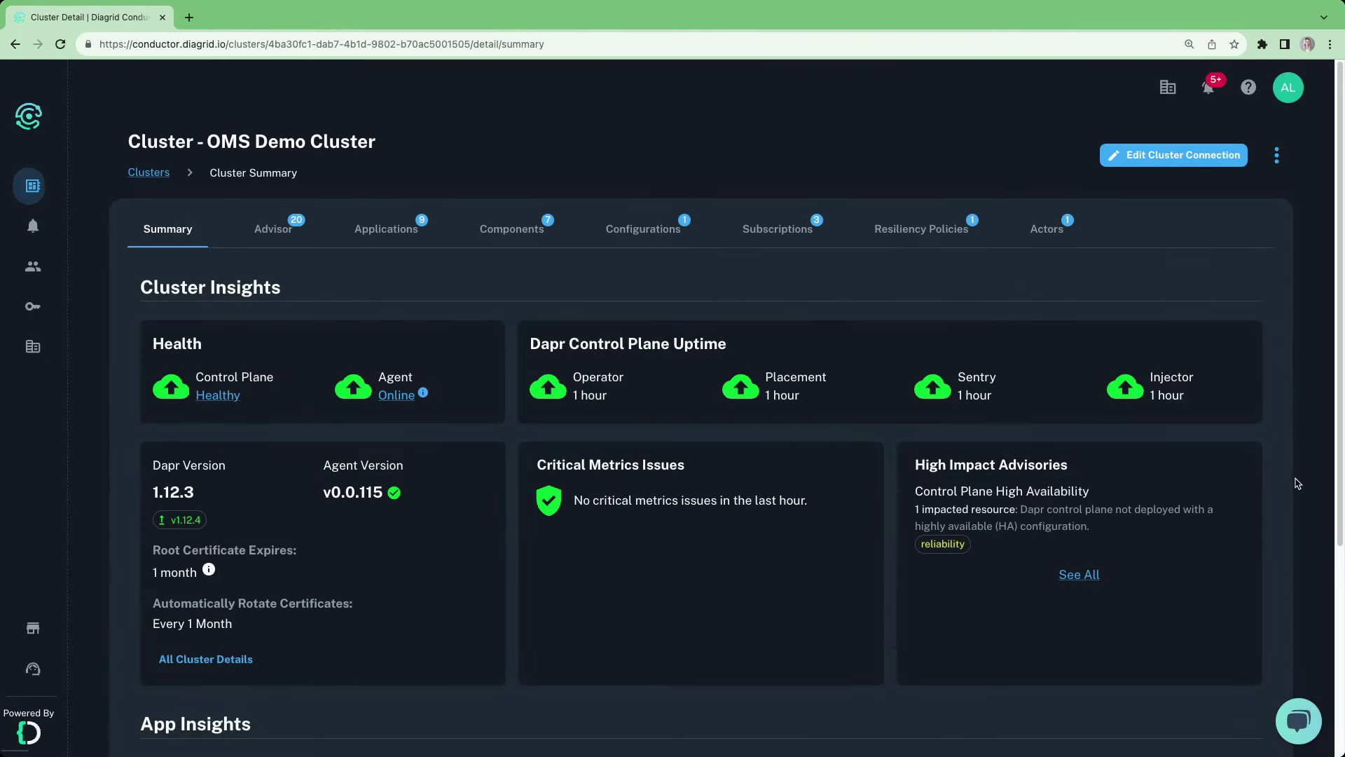
{"action": "scroll", "coordinate": [1290, 502], "scroll_direction": "down", "scroll_amount": 1}
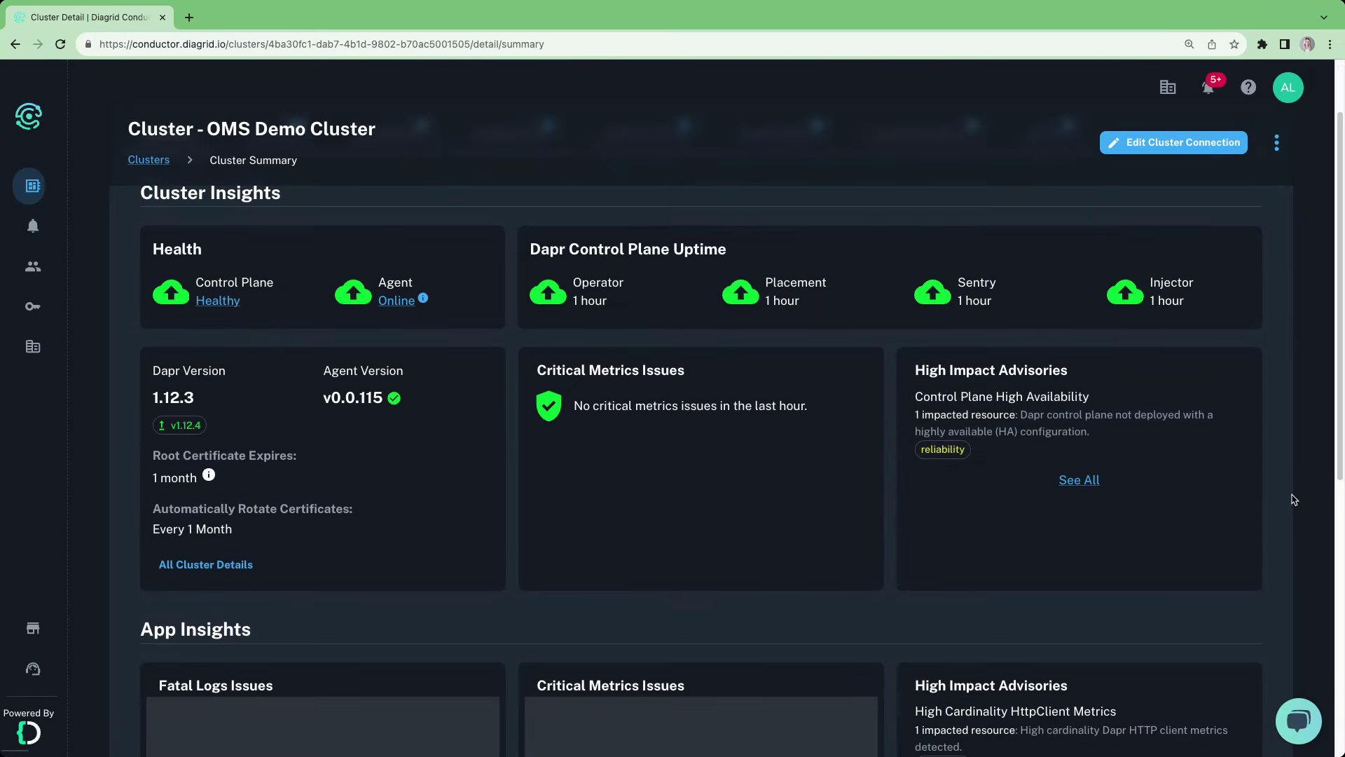
{"action": "scroll", "coordinate": [1291, 502], "scroll_direction": "down", "scroll_amount": 1}
{"action": "scroll", "coordinate": [1290, 505], "scroll_direction": "down", "scroll_amount": 2}
{"action": "scroll", "coordinate": [1290, 505], "scroll_direction": "down", "scroll_amount": 1}
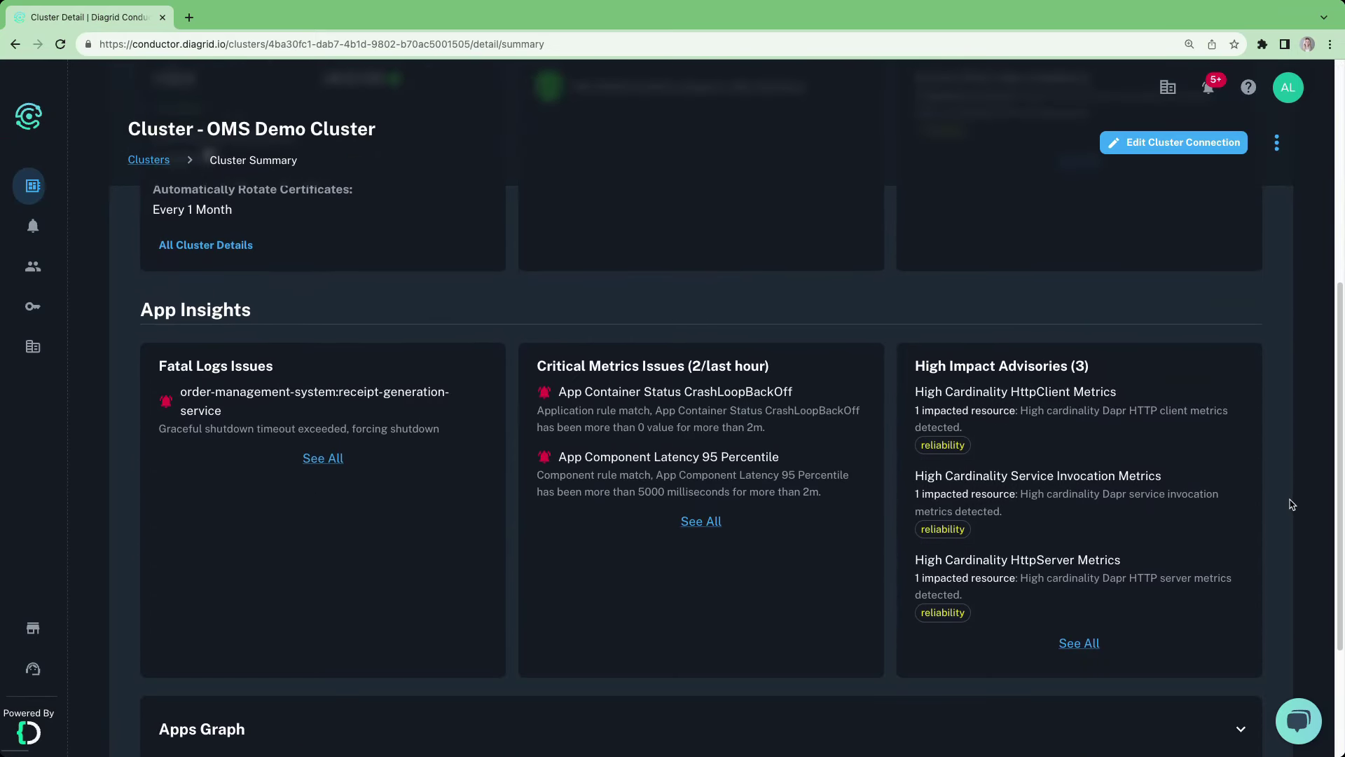
{"action": "scroll", "coordinate": [1292, 505], "scroll_direction": "down", "scroll_amount": 1}
{"action": "scroll", "coordinate": [1291, 505], "scroll_direction": "down", "scroll_amount": 2}
{"action": "scroll", "coordinate": [1292, 505], "scroll_direction": "down", "scroll_amount": 1}
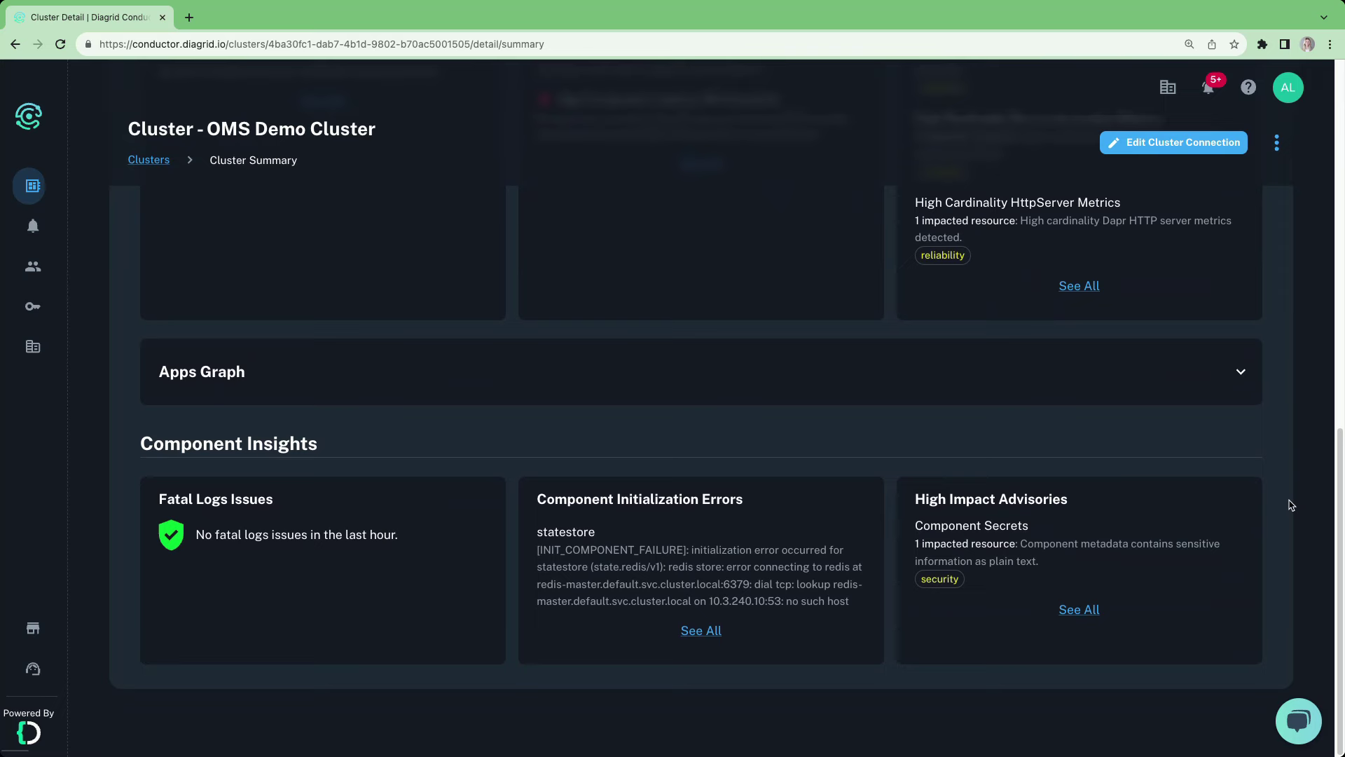
{"action": "scroll", "coordinate": [1291, 504], "scroll_direction": "up", "scroll_amount": 2}
{"action": "scroll", "coordinate": [1291, 504], "scroll_direction": "up", "scroll_amount": 1}
{"action": "scroll", "coordinate": [1290, 505], "scroll_direction": "up", "scroll_amount": 4}
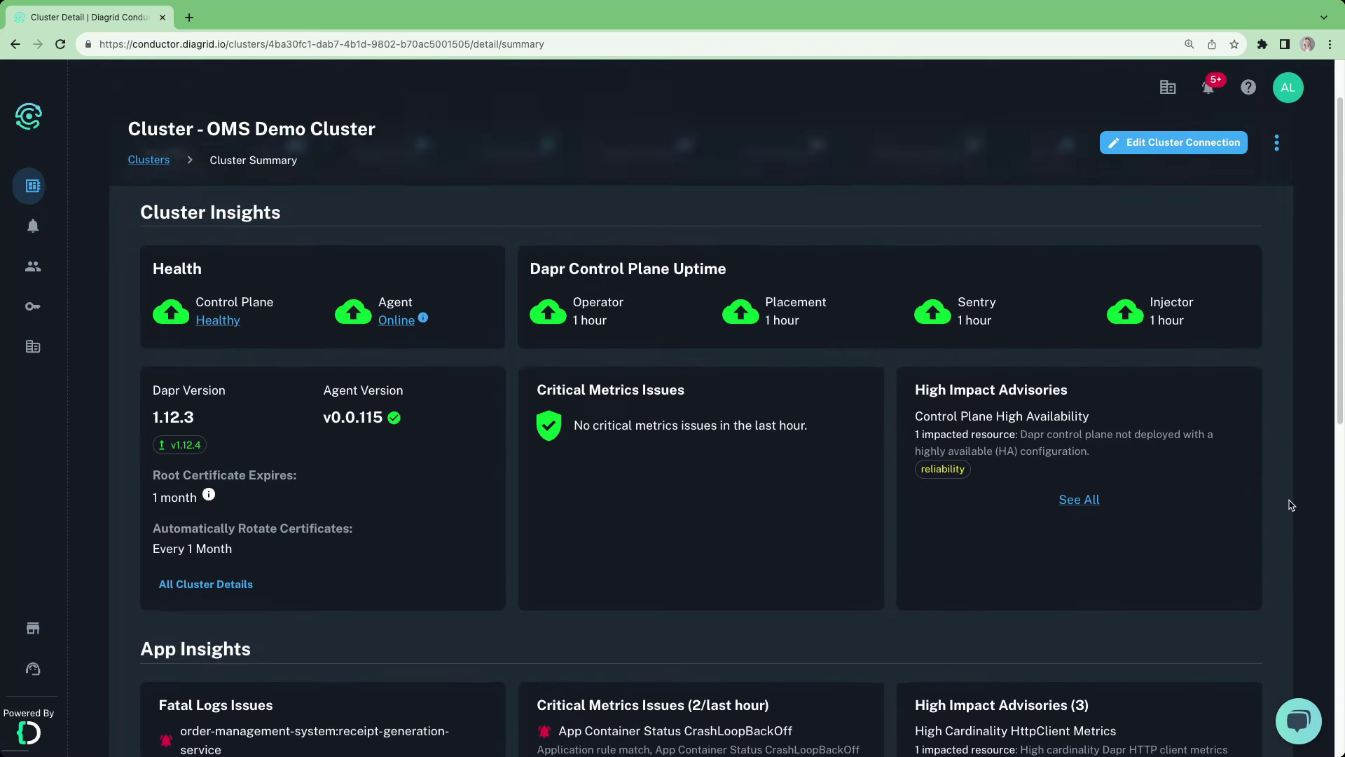
{"action": "scroll", "coordinate": [1291, 505], "scroll_direction": "up", "scroll_amount": 1}
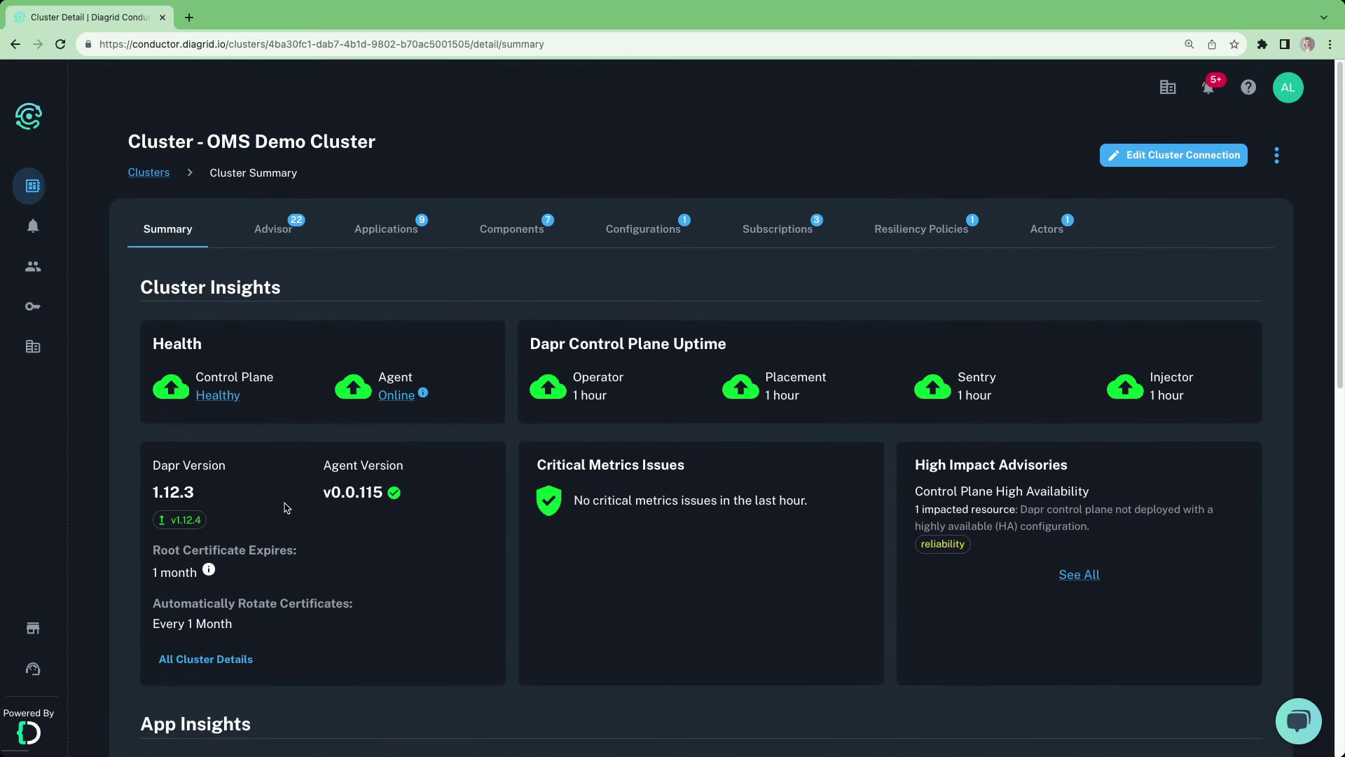
Open the OMS Demo Cluster's Healthy control plane details
{"action": "left_click", "coordinate": [217, 397]}
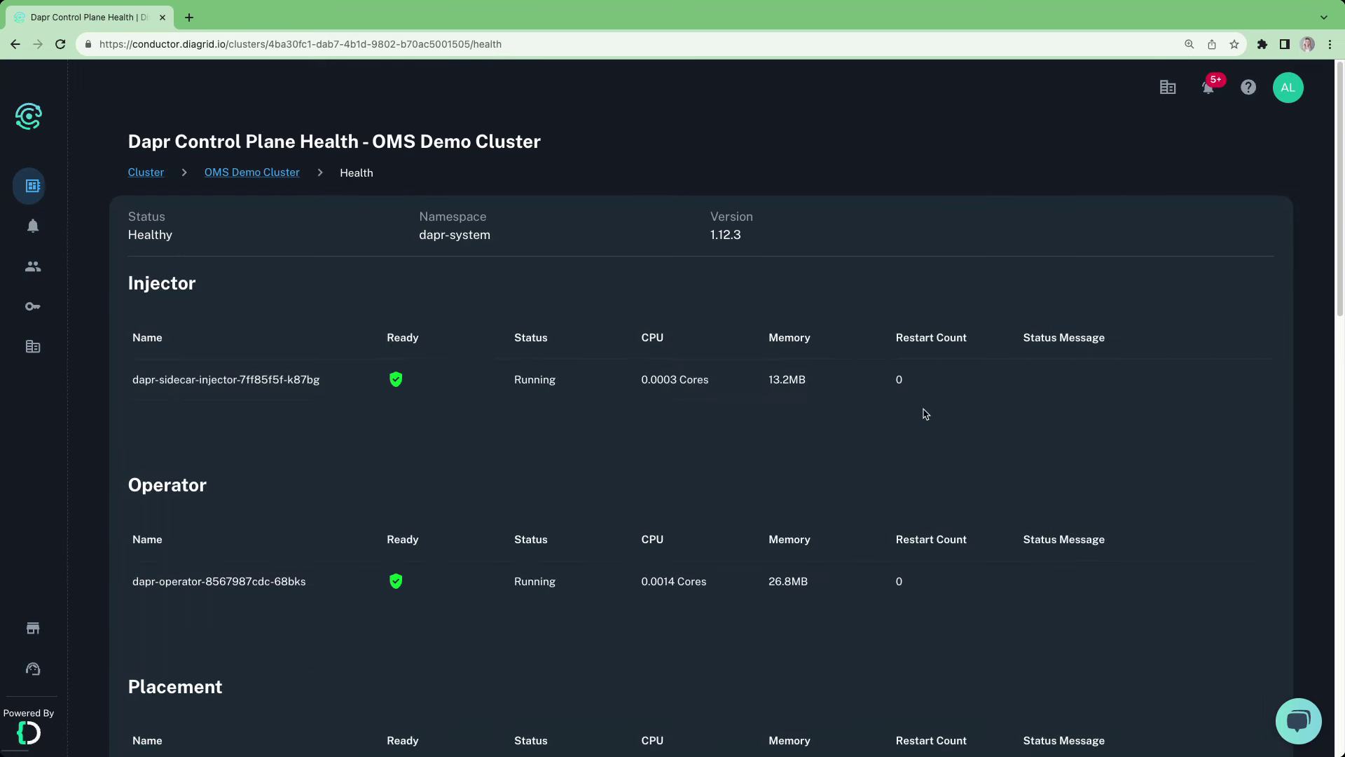
{"action": "scroll", "coordinate": [1087, 429], "scroll_direction": "down", "scroll_amount": 2}
{"action": "scroll", "coordinate": [1088, 439], "scroll_direction": "down", "scroll_amount": 3}
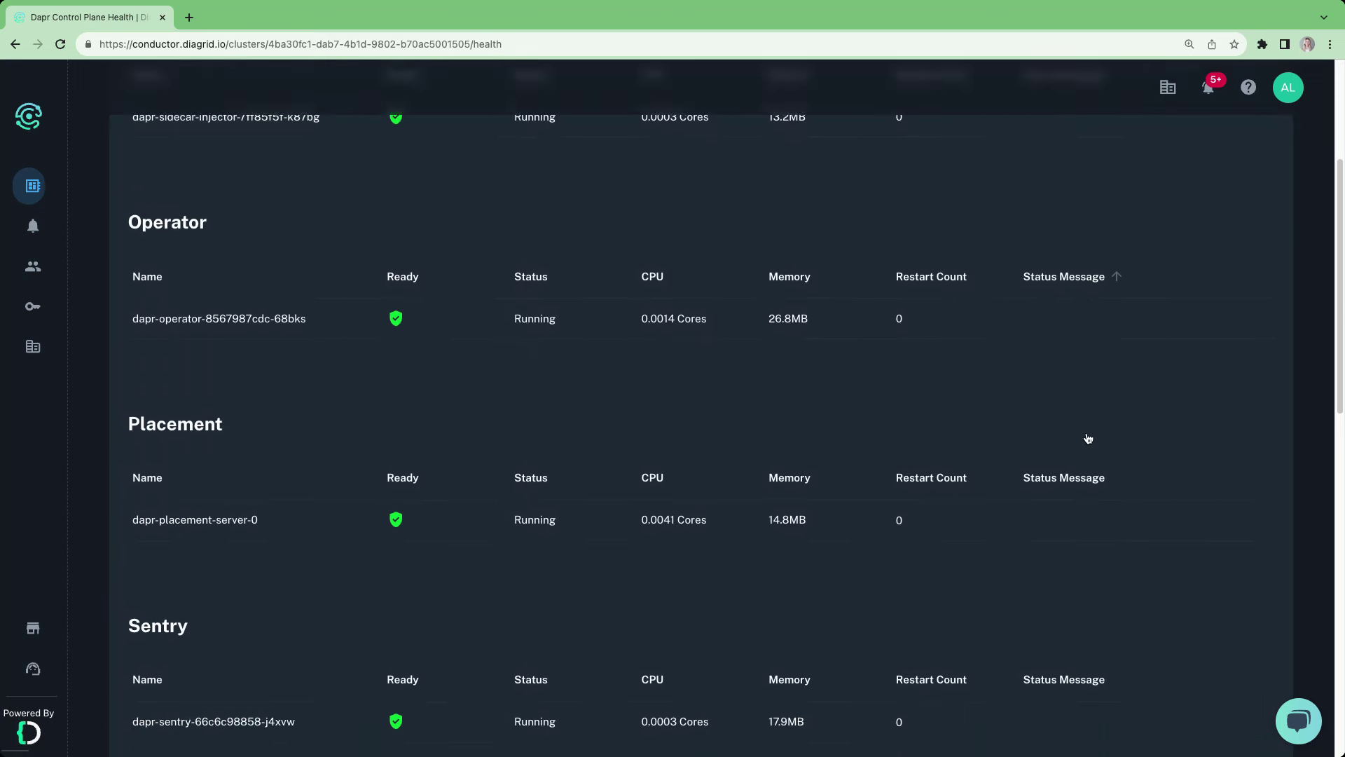
{"action": "scroll", "coordinate": [1094, 439], "scroll_direction": "down", "scroll_amount": 2}
{"action": "scroll", "coordinate": [1230, 467], "scroll_direction": "down", "scroll_amount": 2}
{"action": "scroll", "coordinate": [1272, 476], "scroll_direction": "down", "scroll_amount": 2}
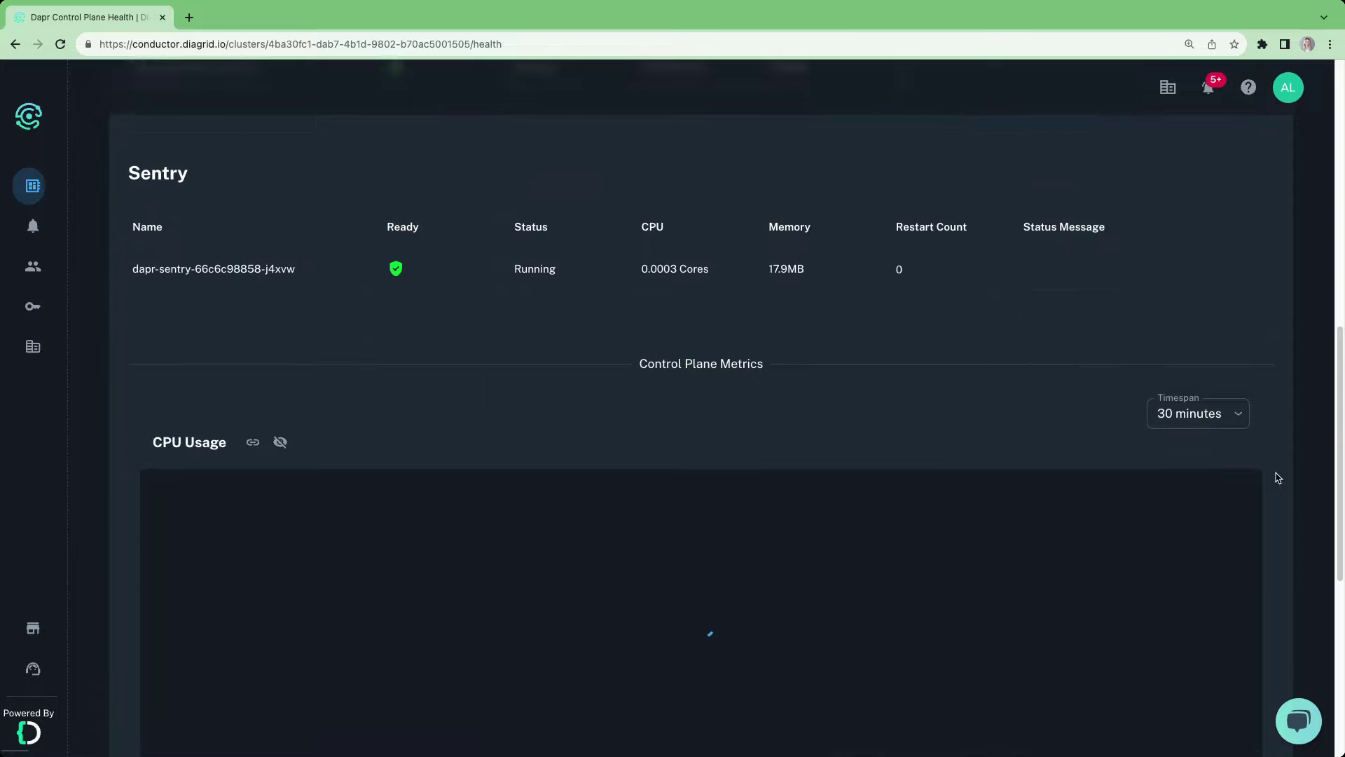
{"action": "scroll", "coordinate": [1276, 478], "scroll_direction": "down", "scroll_amount": 2}
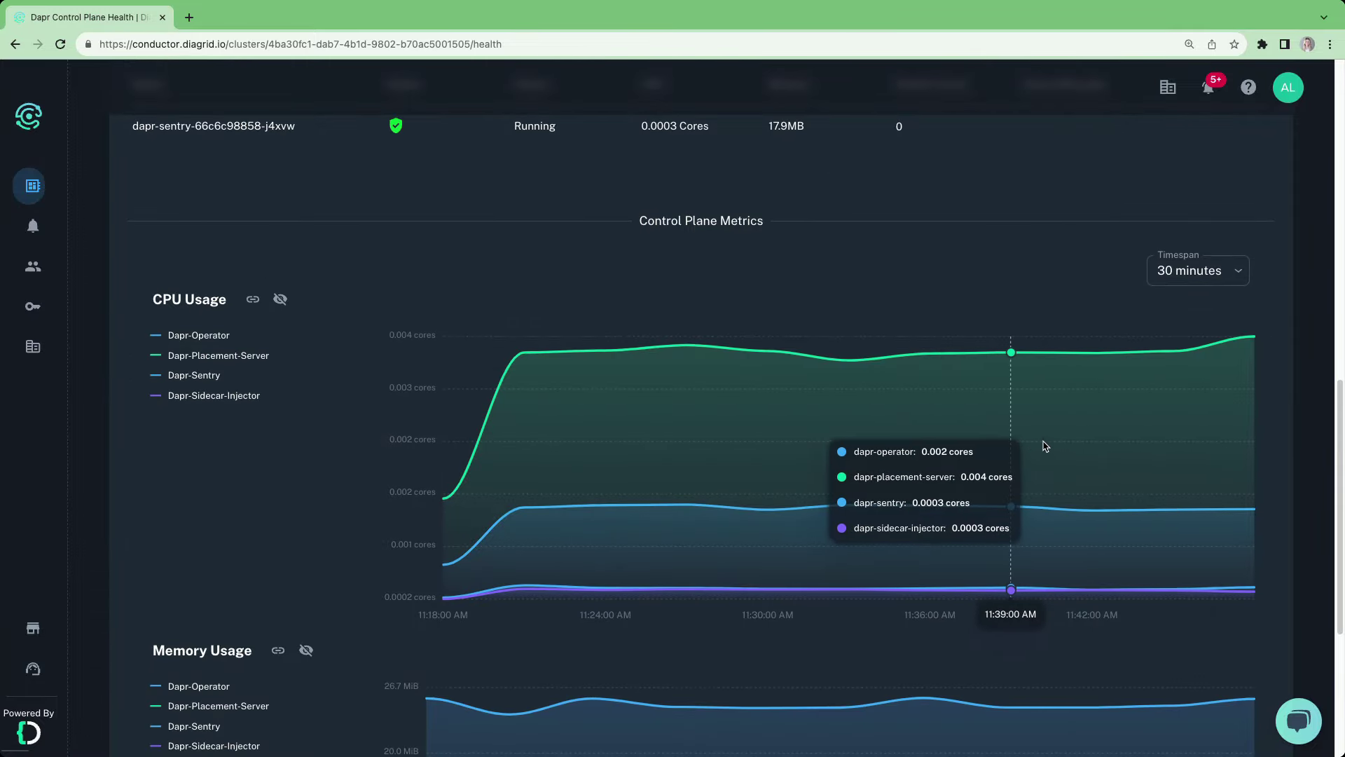
{"action": "scroll", "coordinate": [1282, 481], "scroll_direction": "down", "scroll_amount": 1}
{"action": "scroll", "coordinate": [1290, 486], "scroll_direction": "down", "scroll_amount": 2}
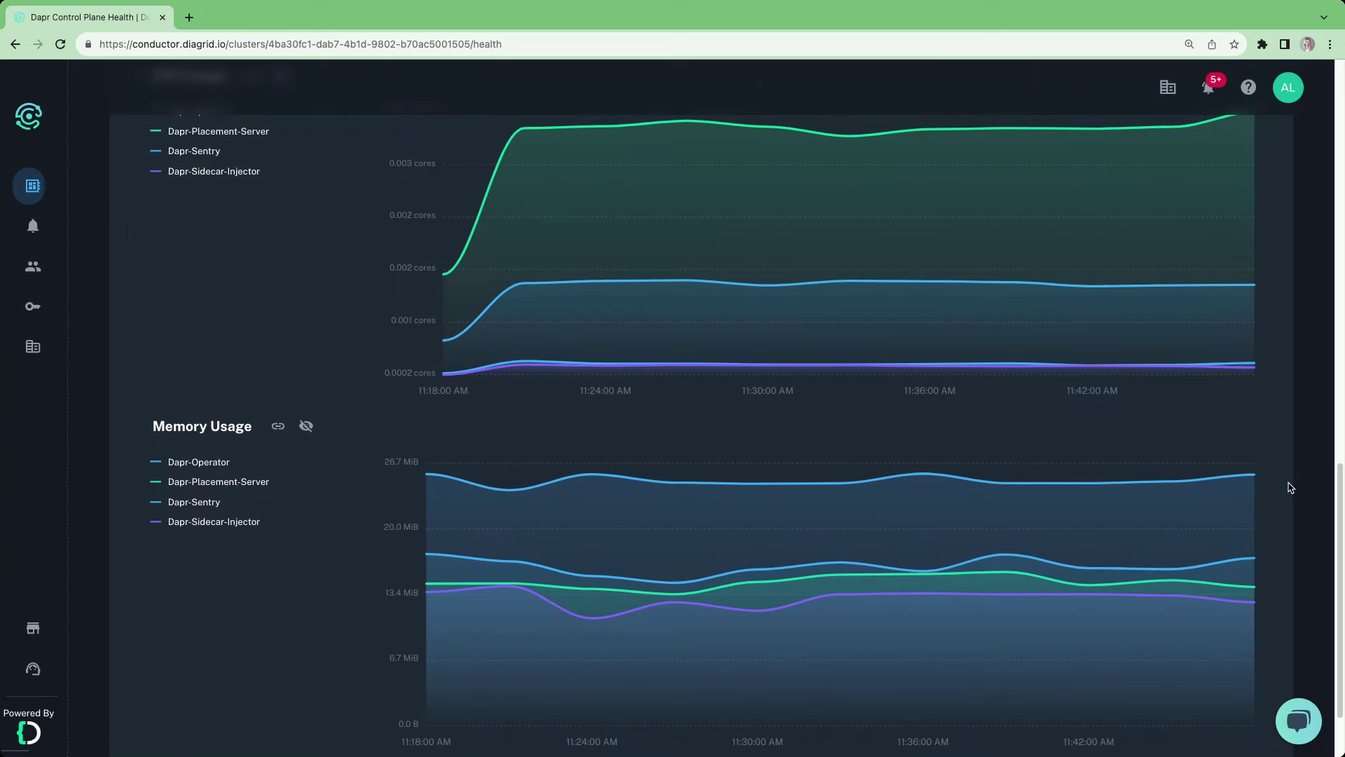
{"action": "mouse_move", "coordinate": [1100, 562]}
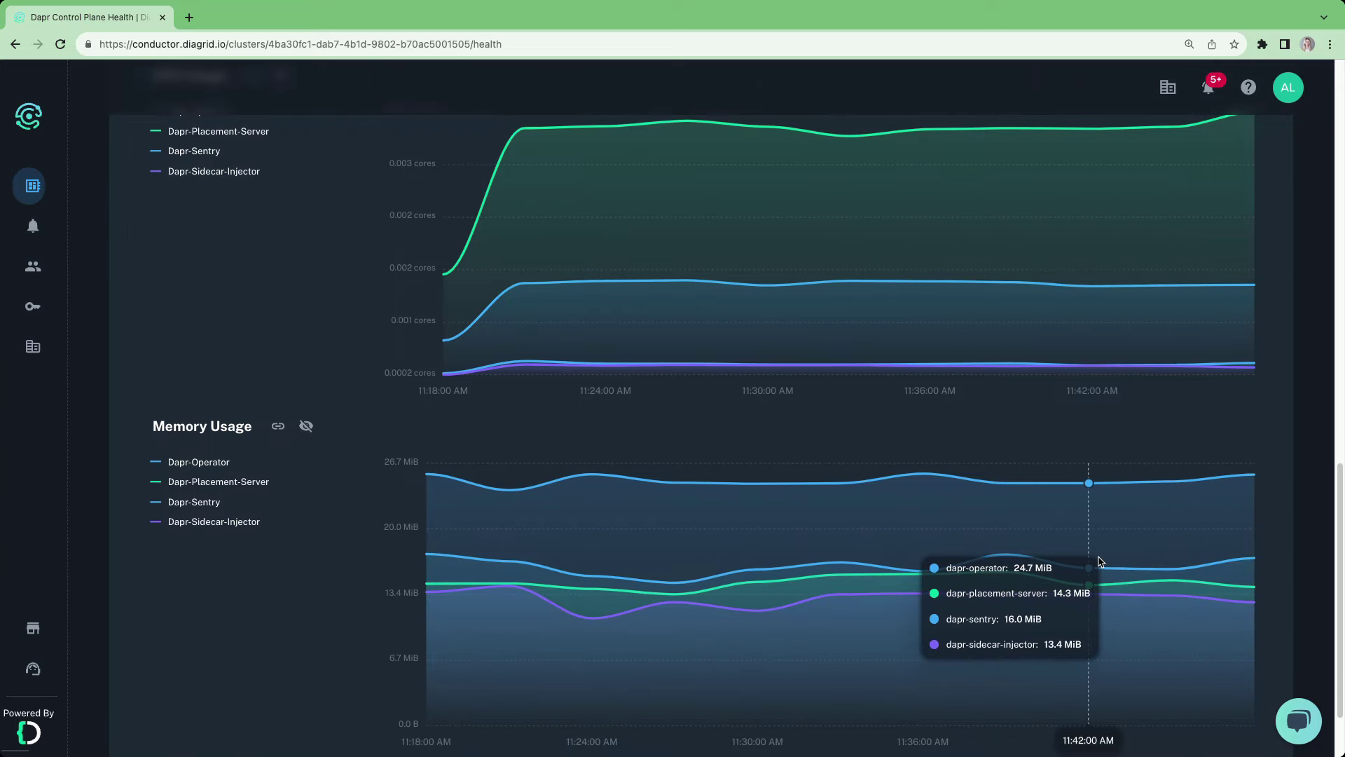
{"action": "scroll", "coordinate": [1285, 548], "scroll_direction": "up", "scroll_amount": 3}
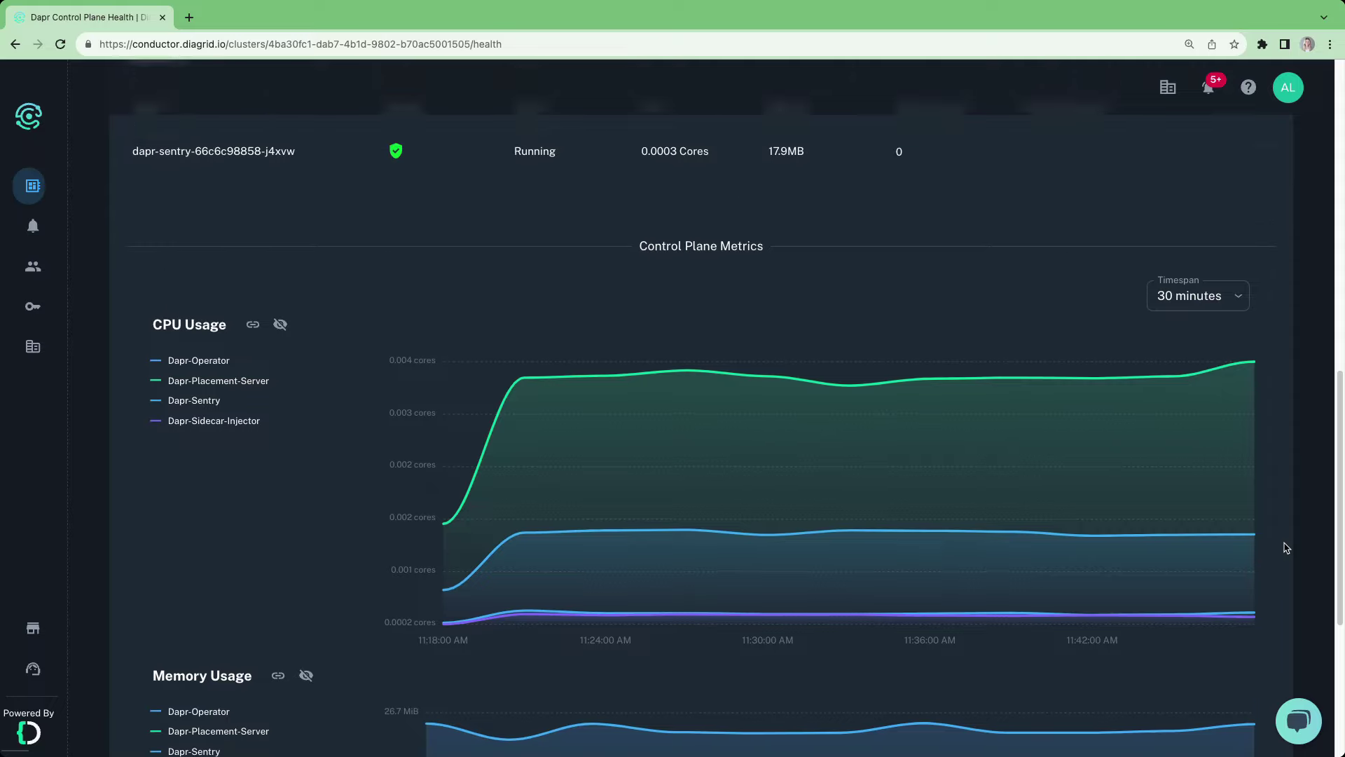
{"action": "scroll", "coordinate": [1285, 547], "scroll_direction": "up", "scroll_amount": 5}
{"action": "scroll", "coordinate": [1286, 548], "scroll_direction": "up", "scroll_amount": 5}
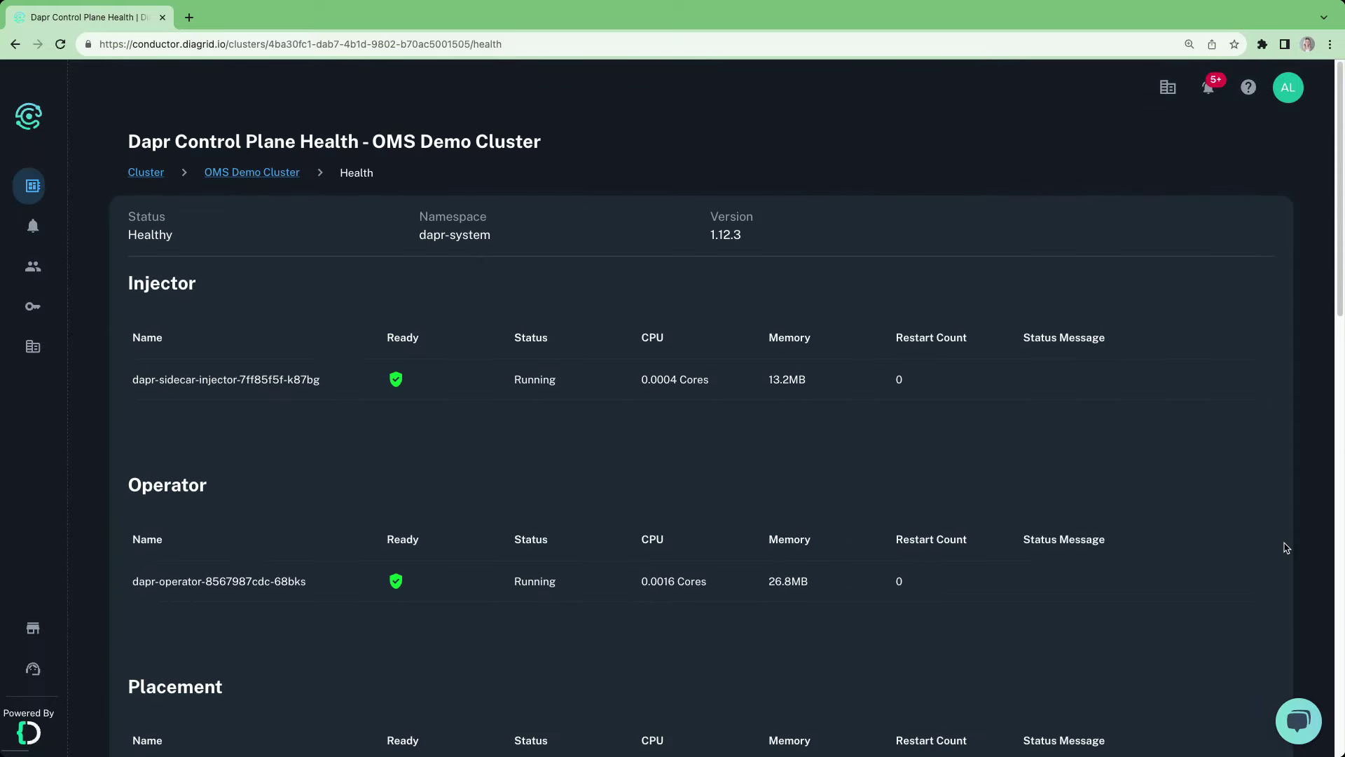
From the OMS Demo Cluster details, start the Dapr upgrade from 1.12.3 to 1.12.4
{"action": "left_click", "coordinate": [268, 174]}
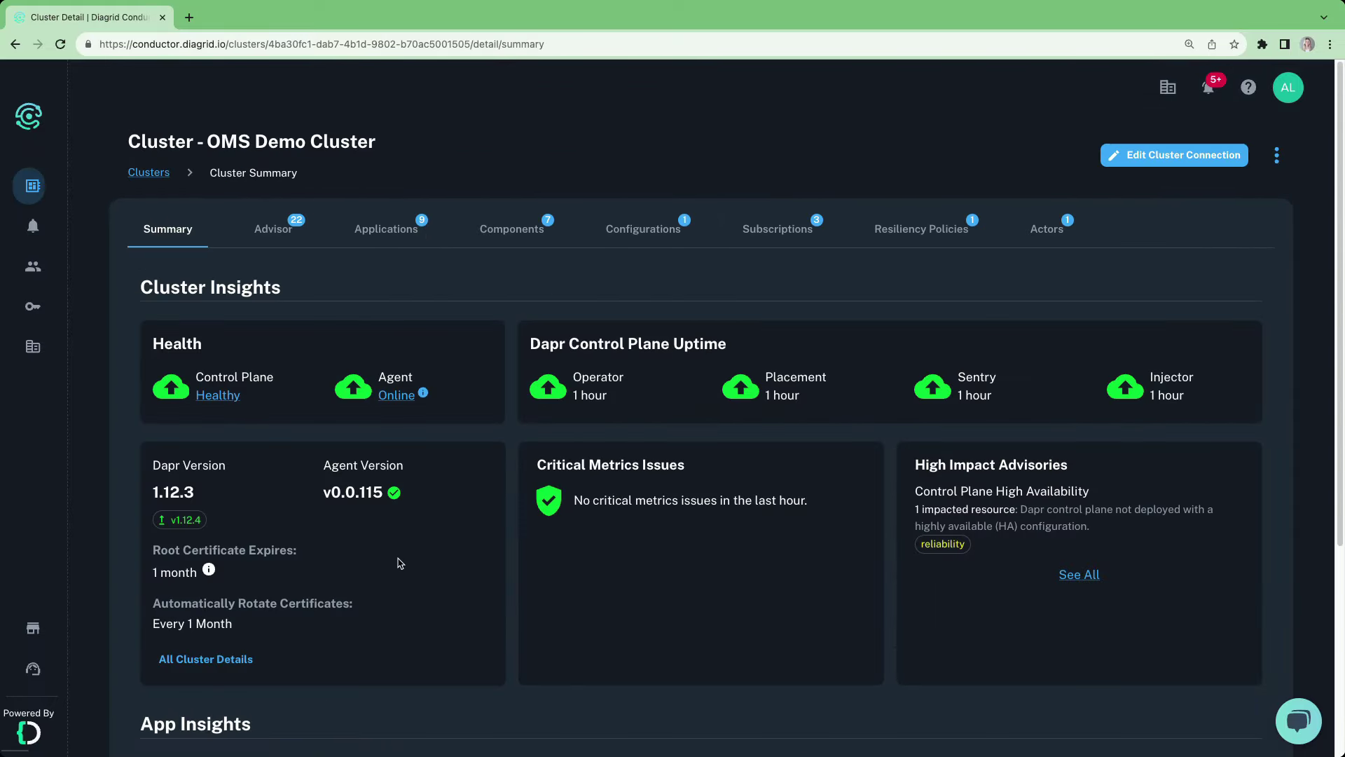
{"action": "left_click", "coordinate": [201, 659]}
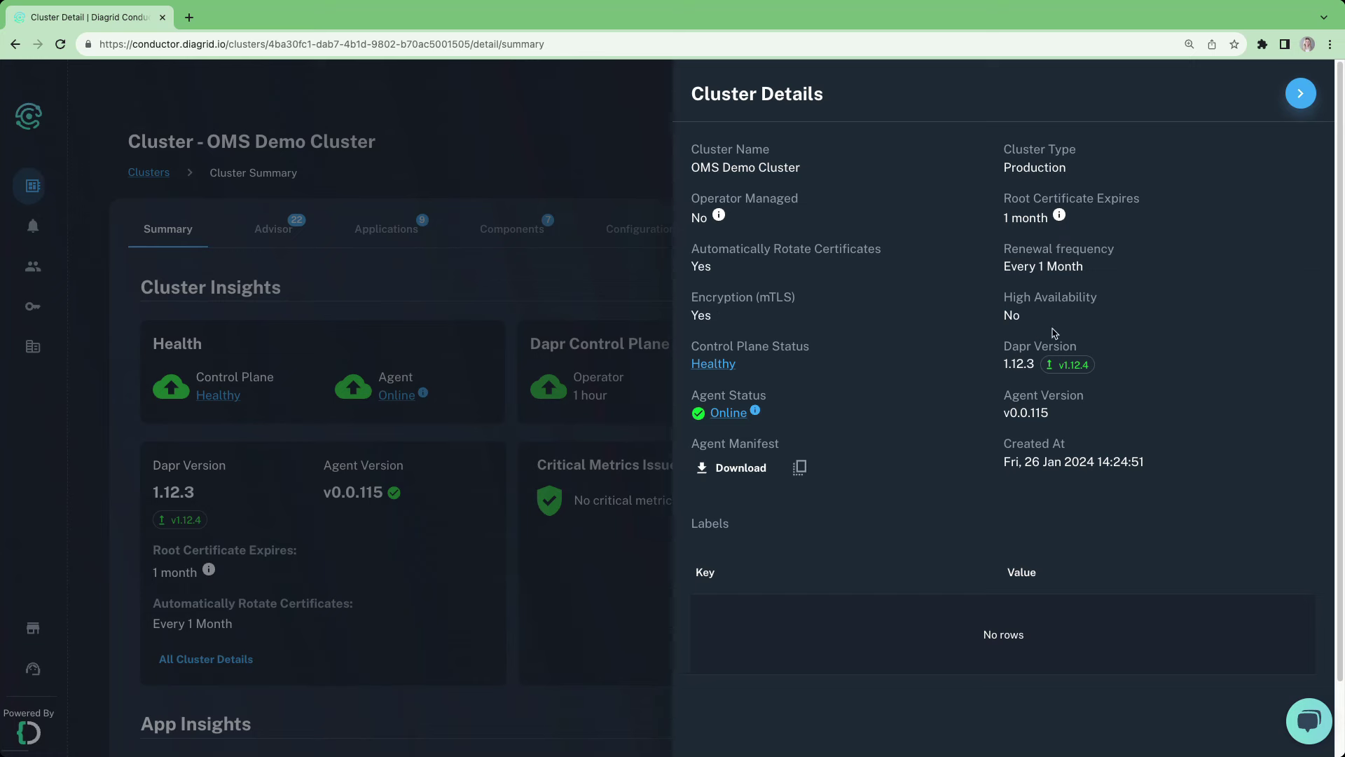
{"action": "left_click", "coordinate": [1075, 372]}
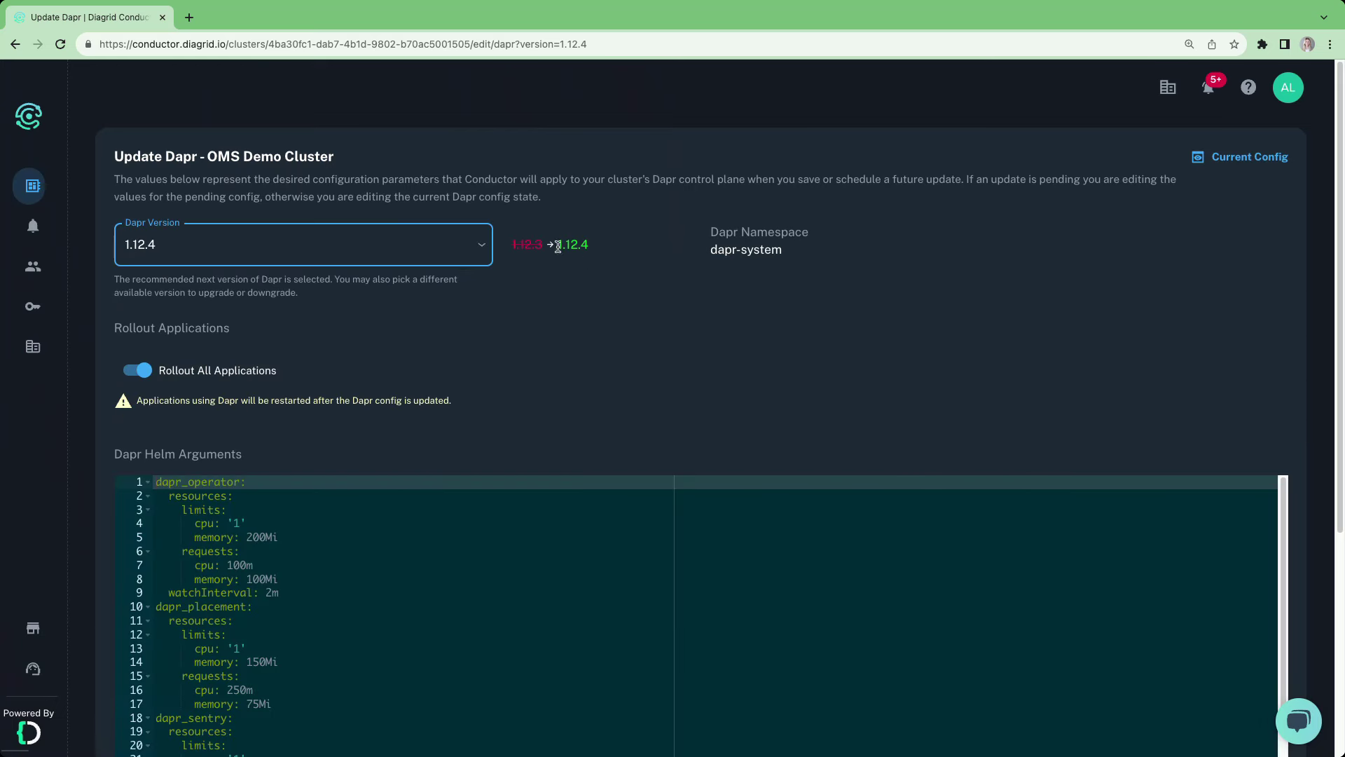
Keep Dapr 1.12.4 as the target and turn off Rollout All Applications
{"action": "left_click", "coordinate": [477, 252]}
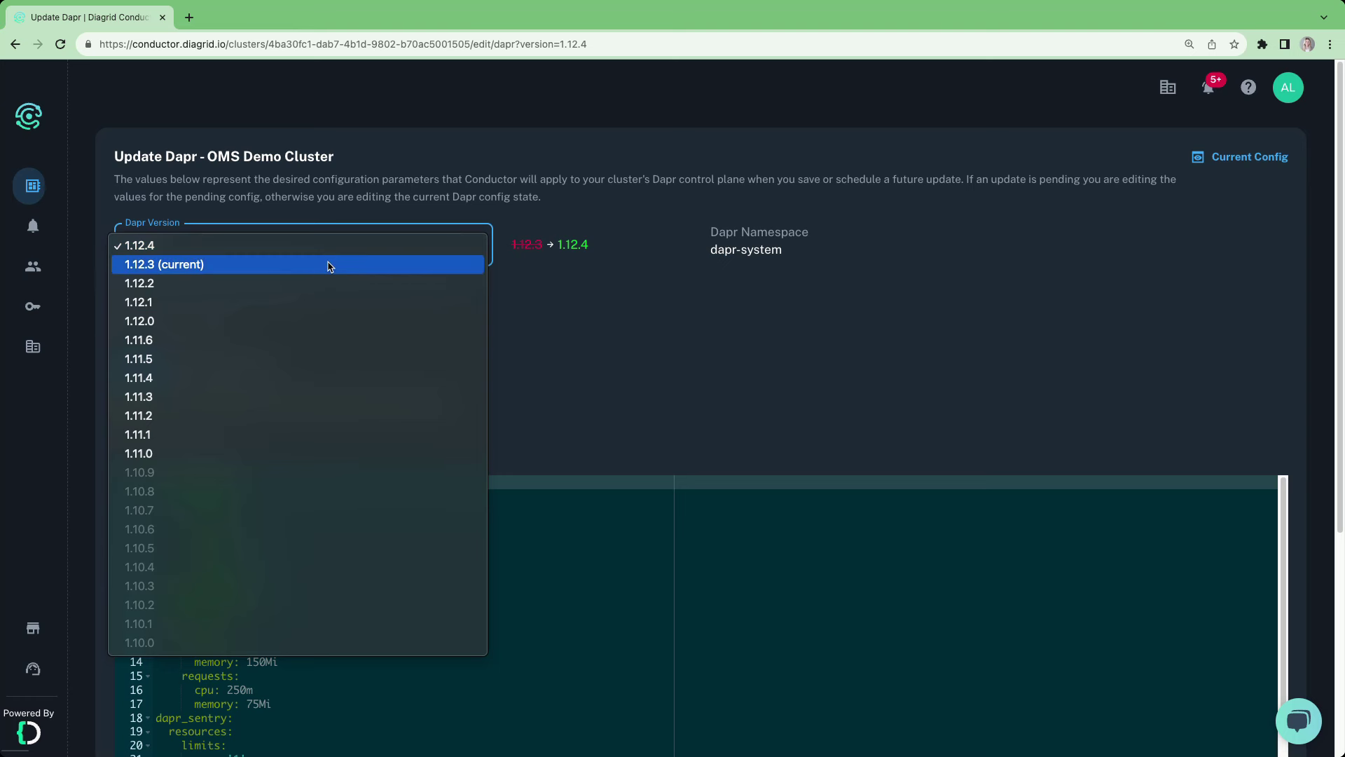
{"action": "left_click", "coordinate": [330, 248]}
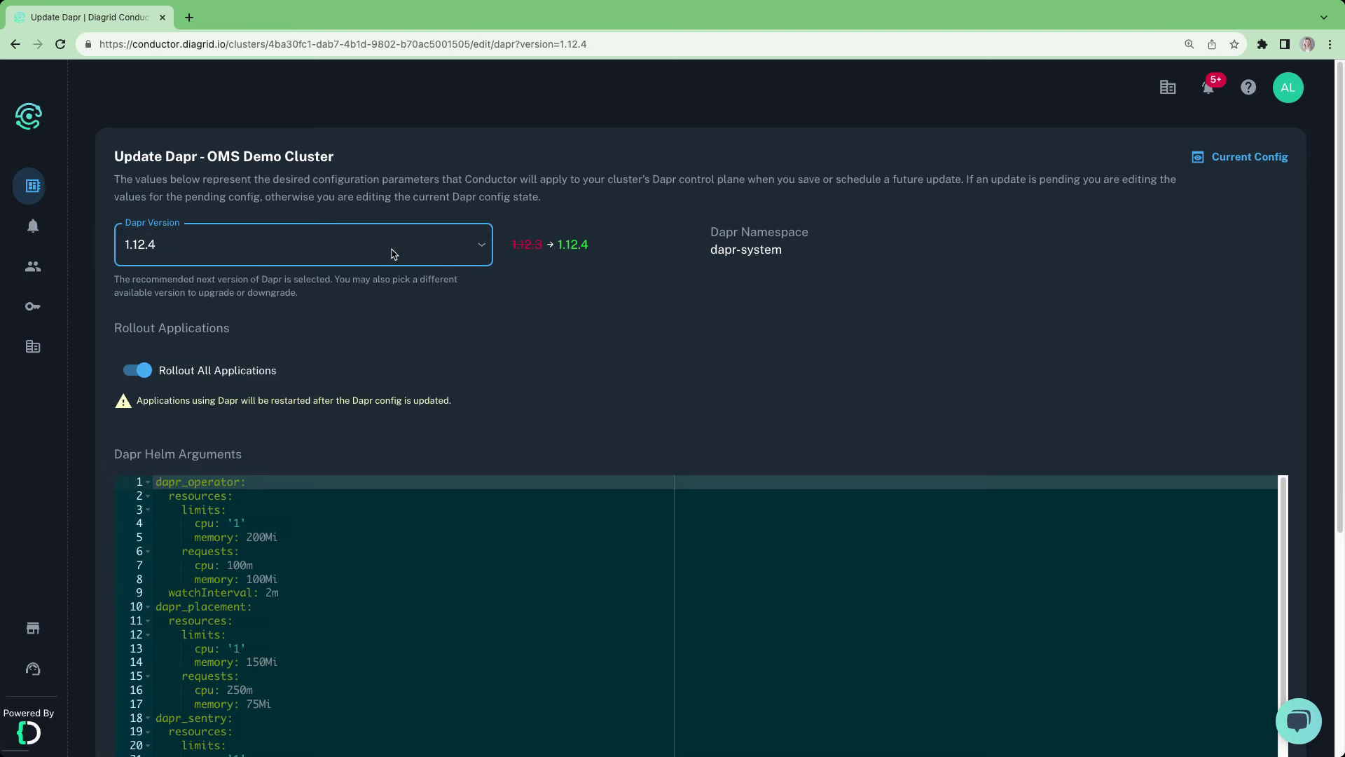
{"action": "left_click", "coordinate": [516, 277]}
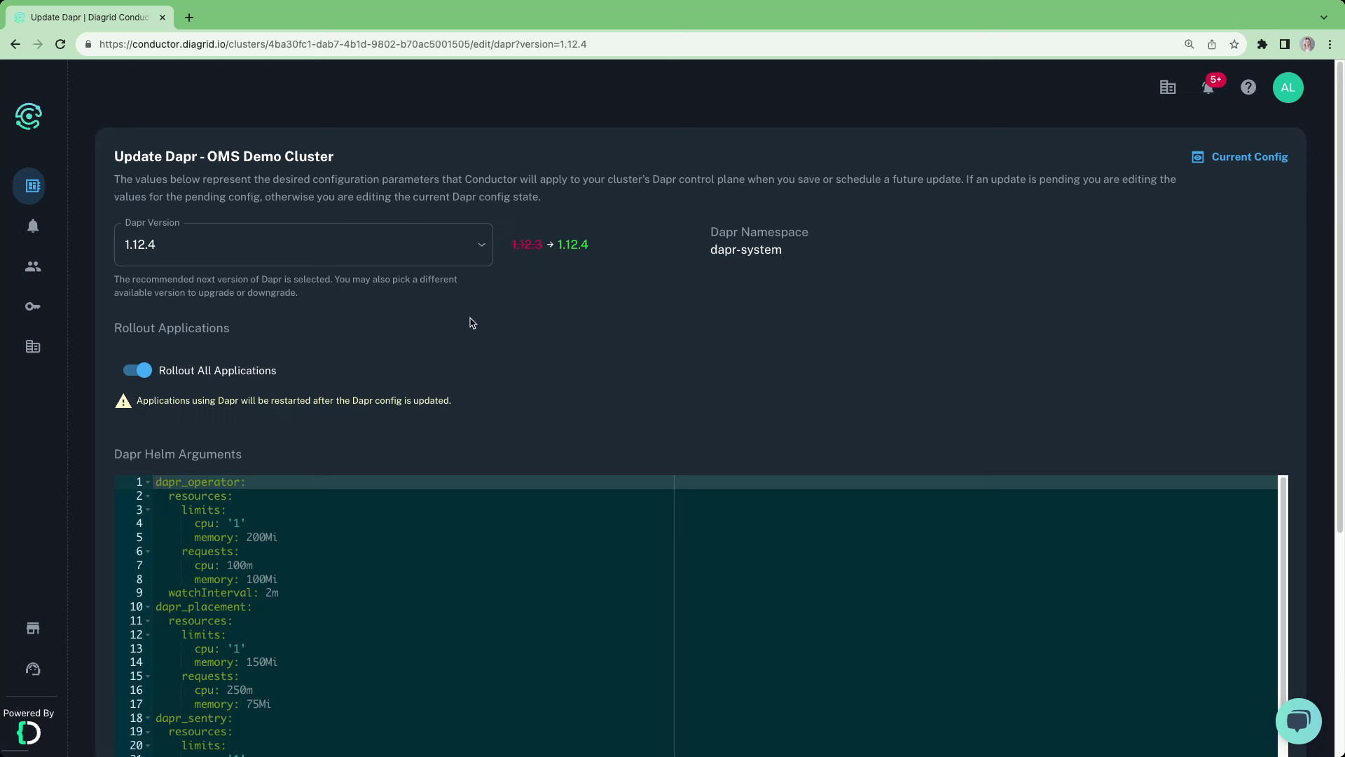
{"action": "left_click", "coordinate": [137, 370]}
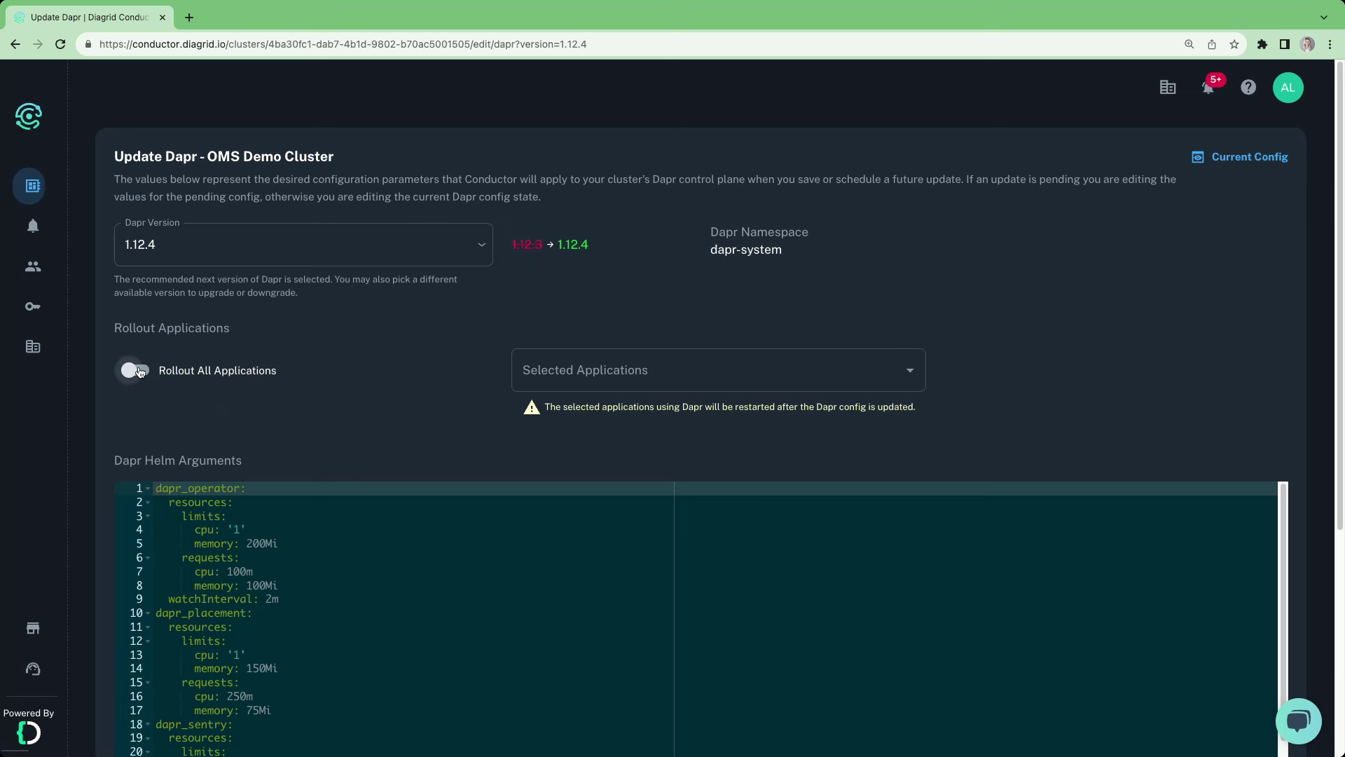
Select caractorapp and caractor-client-app, then review the operator watchInterval (3m)
{"action": "left_click", "coordinate": [698, 372]}
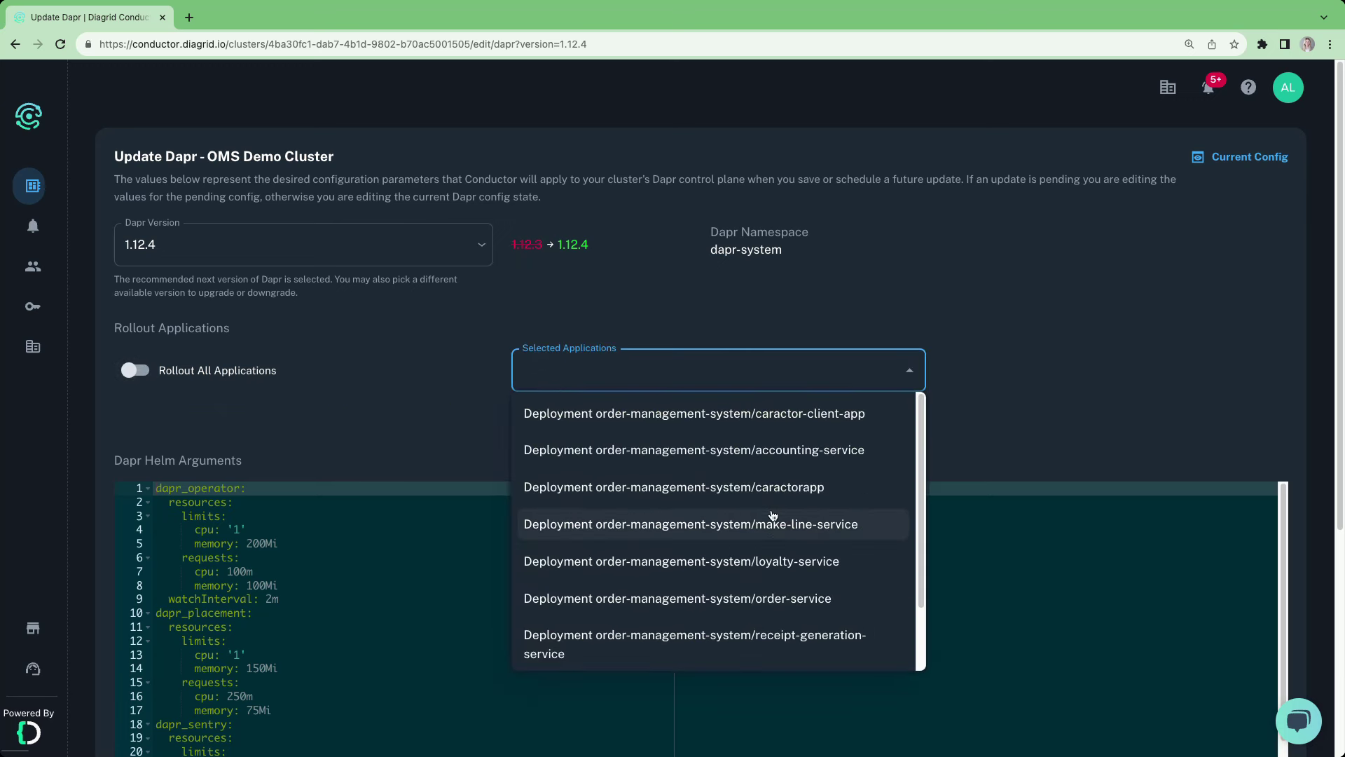
{"action": "left_click", "coordinate": [780, 490]}
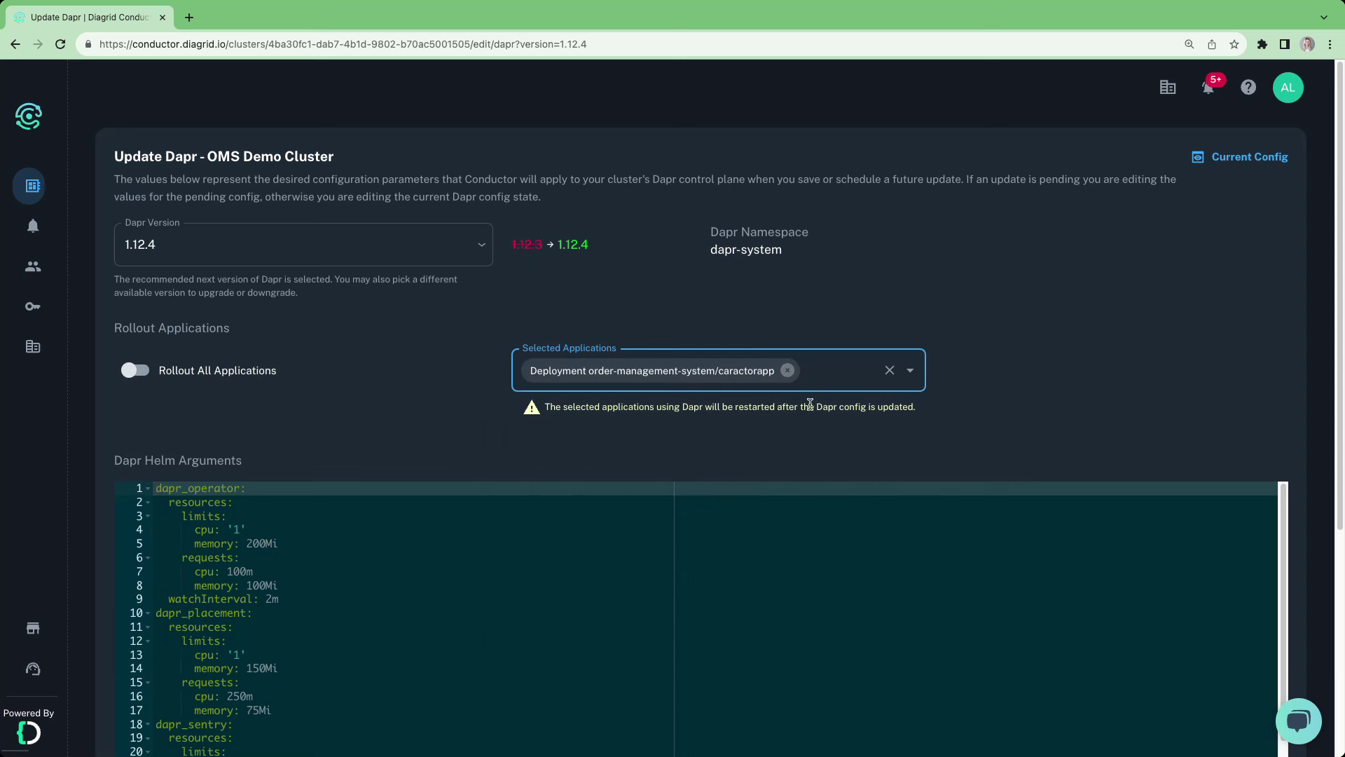
{"action": "left_click", "coordinate": [816, 374]}
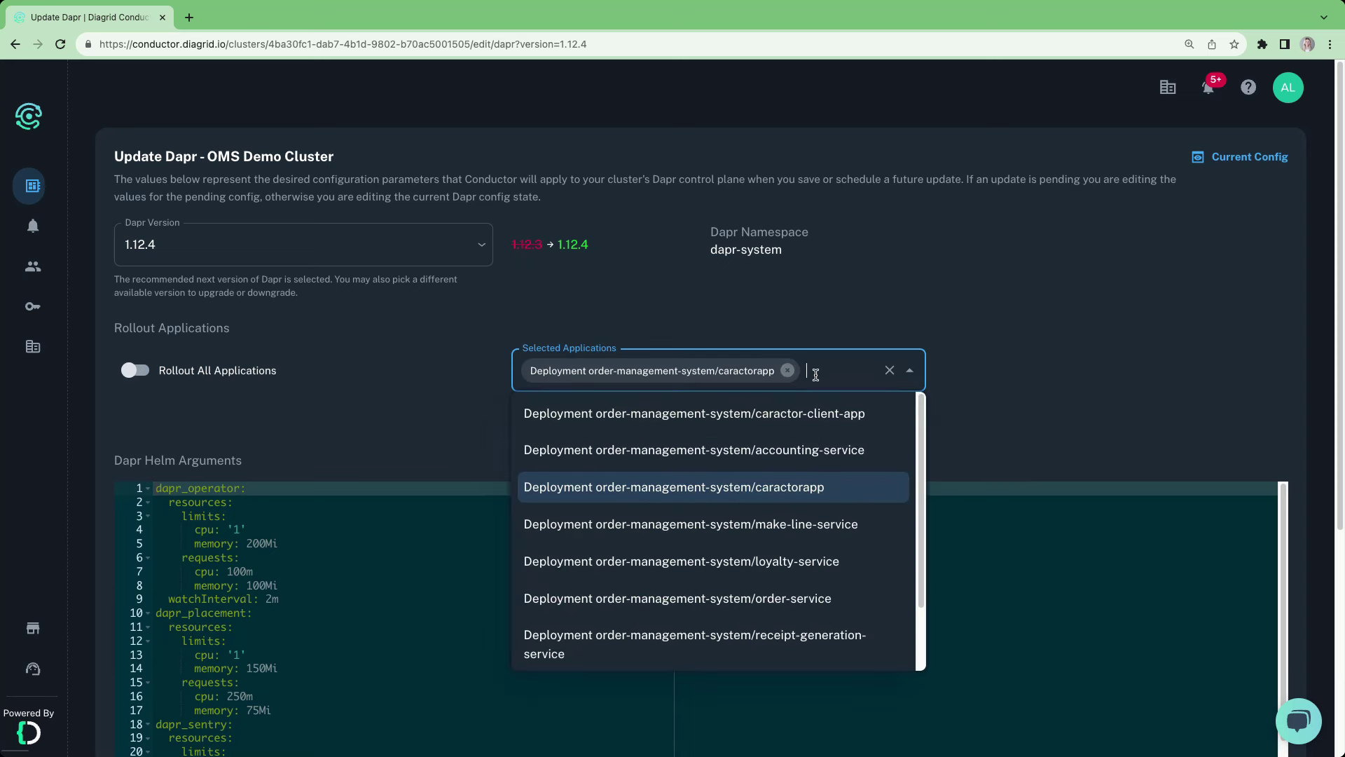
{"action": "left_click", "coordinate": [822, 421]}
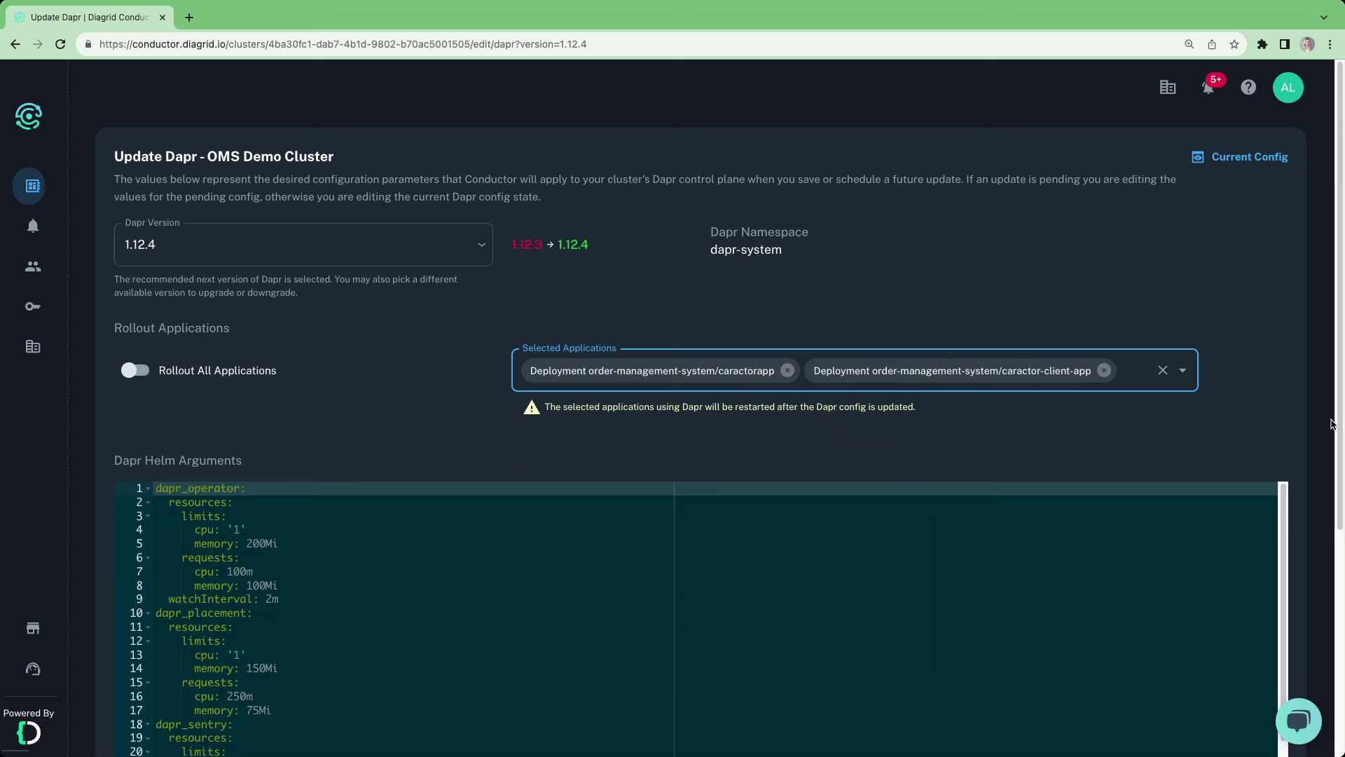
{"action": "scroll", "coordinate": [1209, 411], "scroll_direction": "down", "scroll_amount": 2}
{"action": "scroll", "coordinate": [1262, 431], "scroll_direction": "down", "scroll_amount": 3}
{"action": "scroll", "coordinate": [1285, 452], "scroll_direction": "down", "scroll_amount": 1}
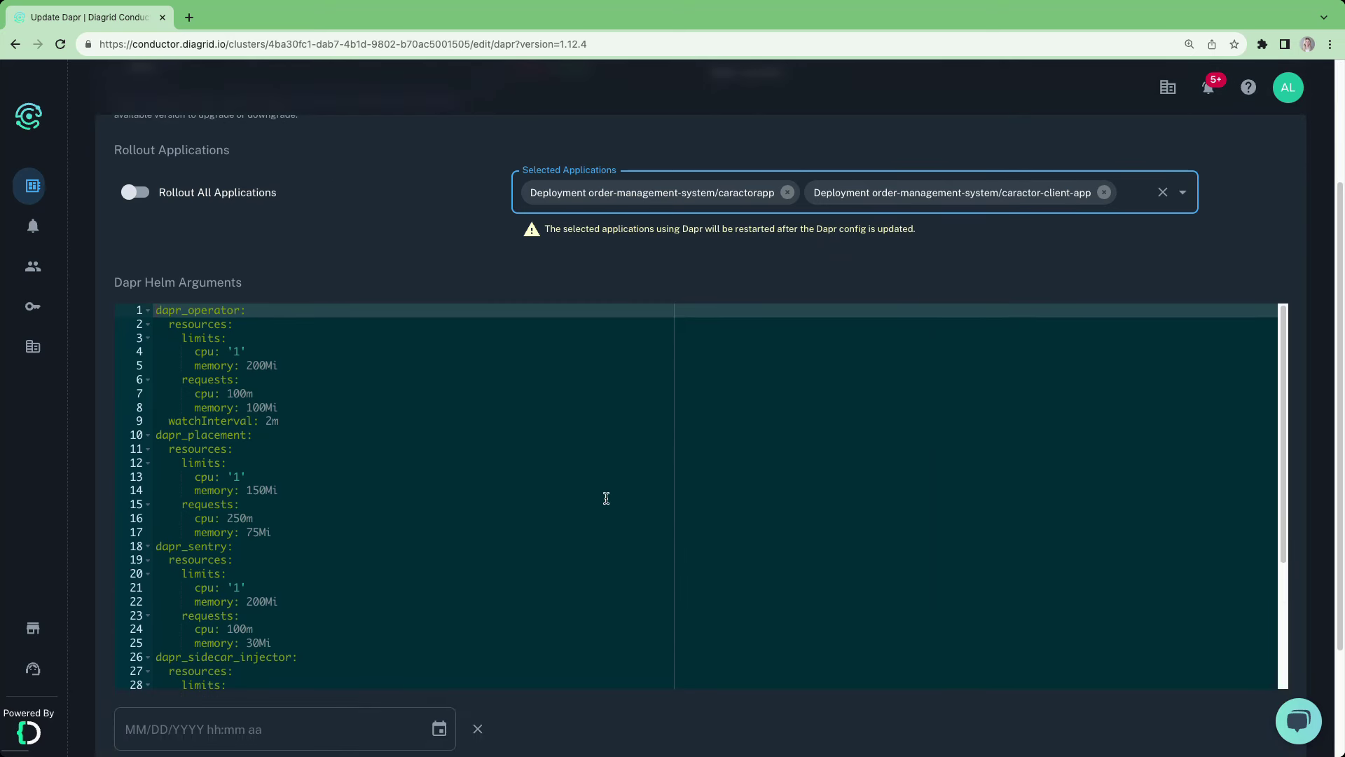
{"action": "left_click", "coordinate": [527, 456]}
{"action": "left_click", "coordinate": [498, 421]}
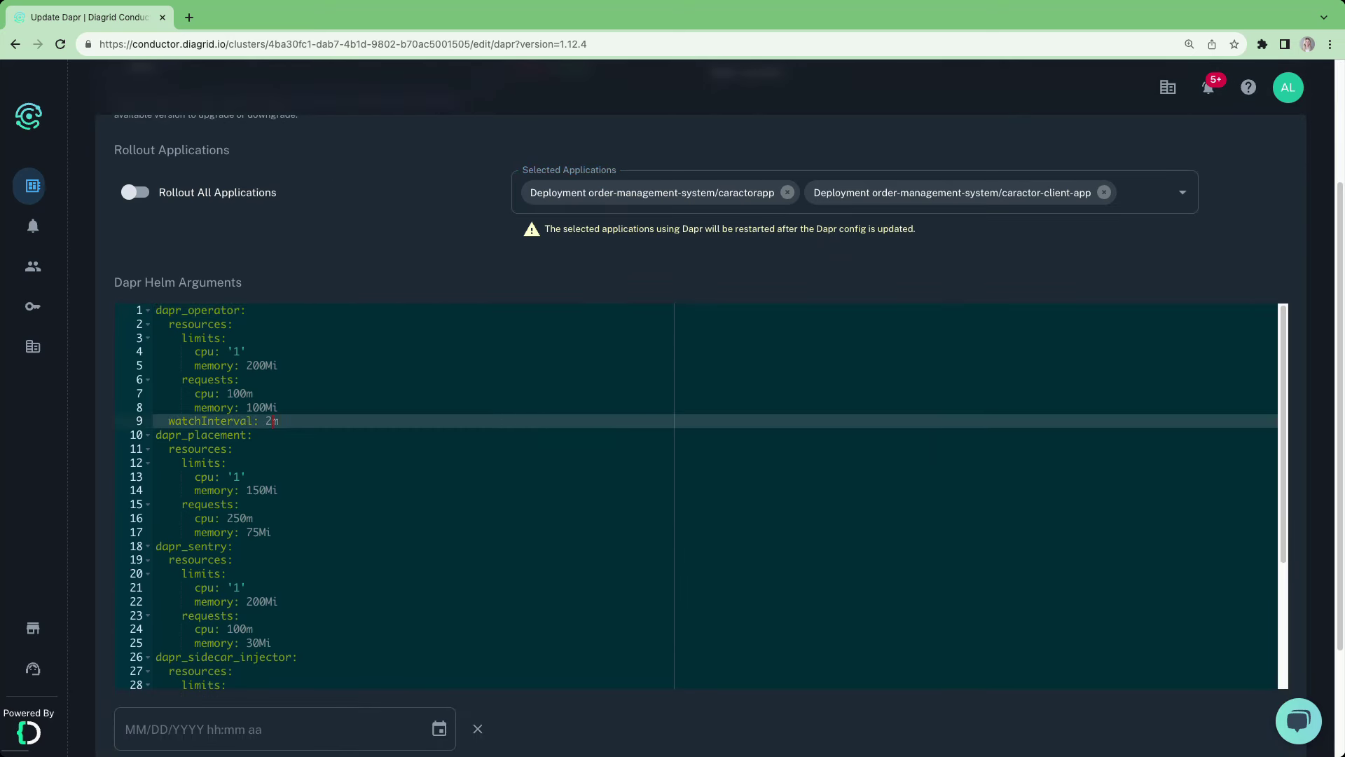
{"action": "type", "text": "3"}
{"action": "scroll", "coordinate": [1313, 452], "scroll_direction": "down", "scroll_amount": 3}
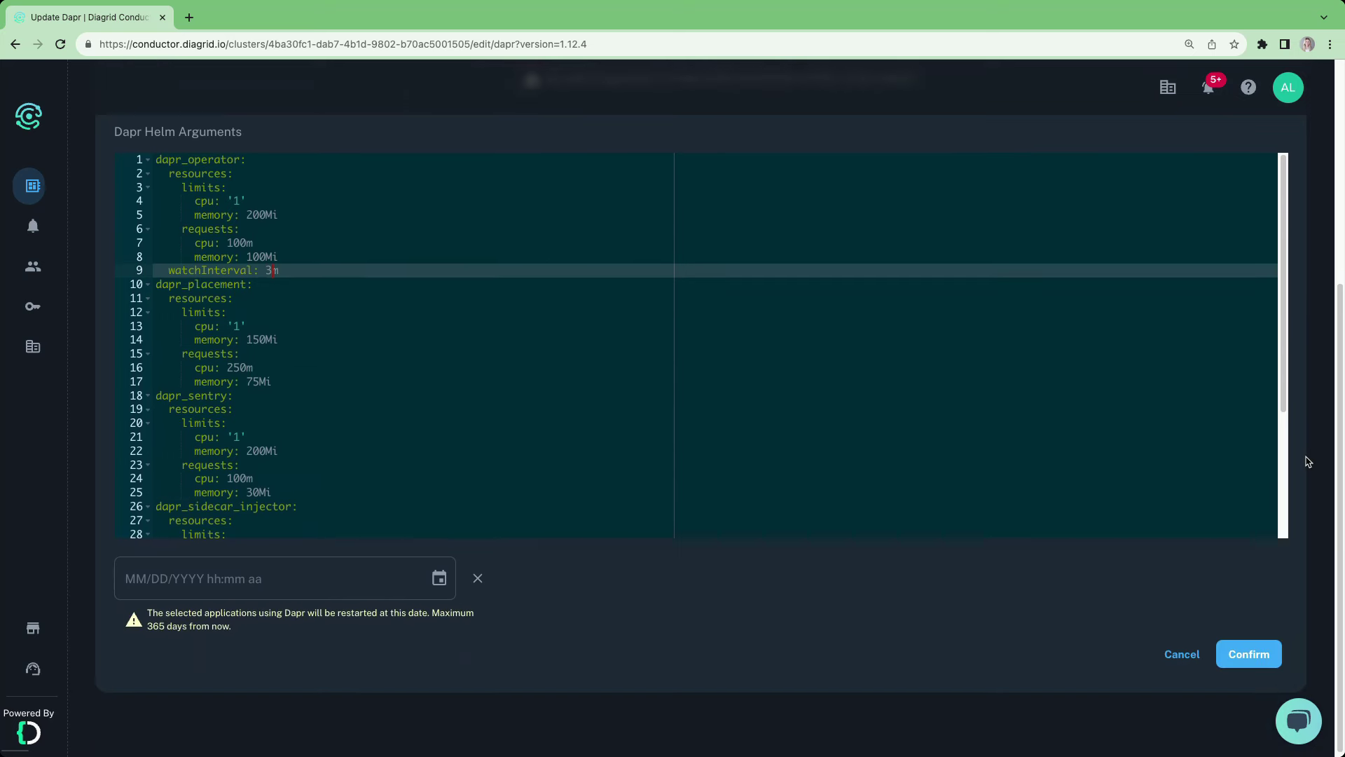
Schedule the upgrade restart for 02/10/2024 01:00 AM and confirm it
{"action": "left_click", "coordinate": [433, 575]}
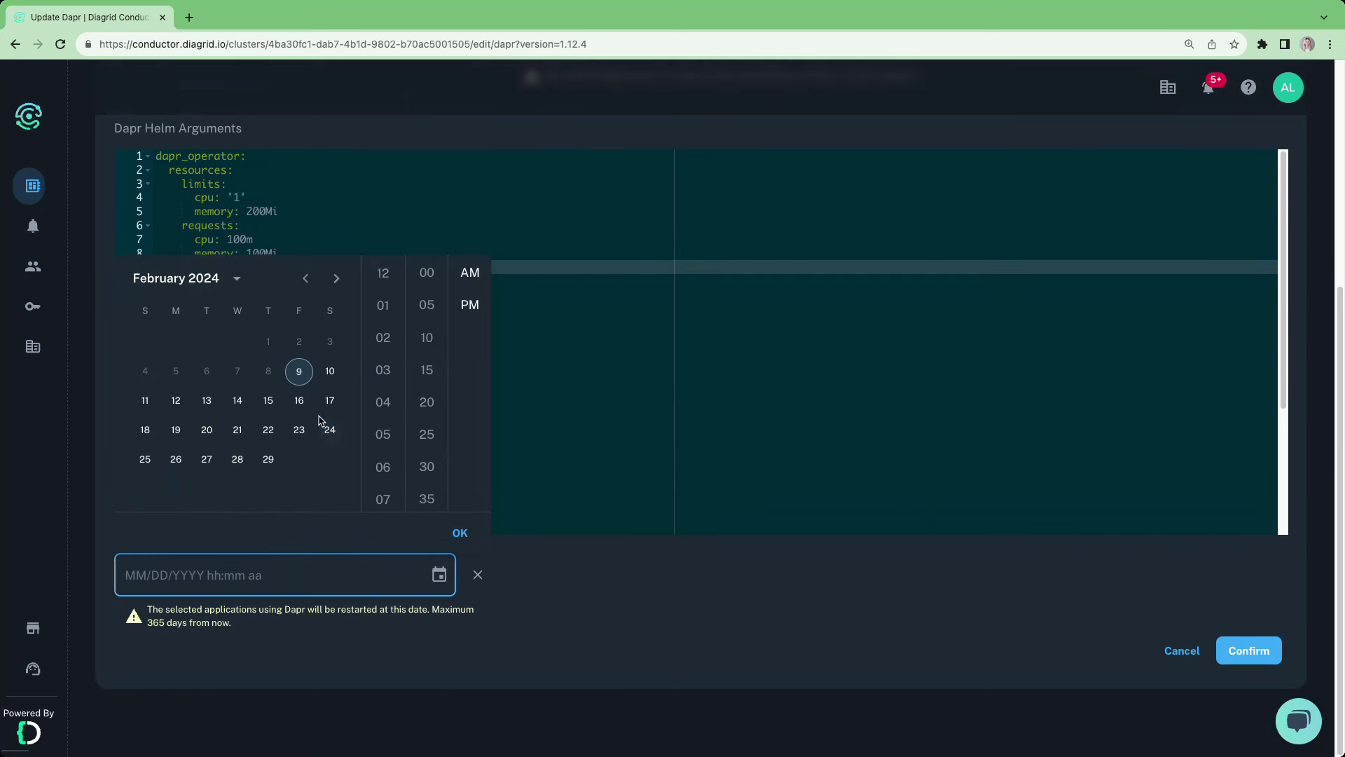
{"action": "left_click", "coordinate": [329, 370]}
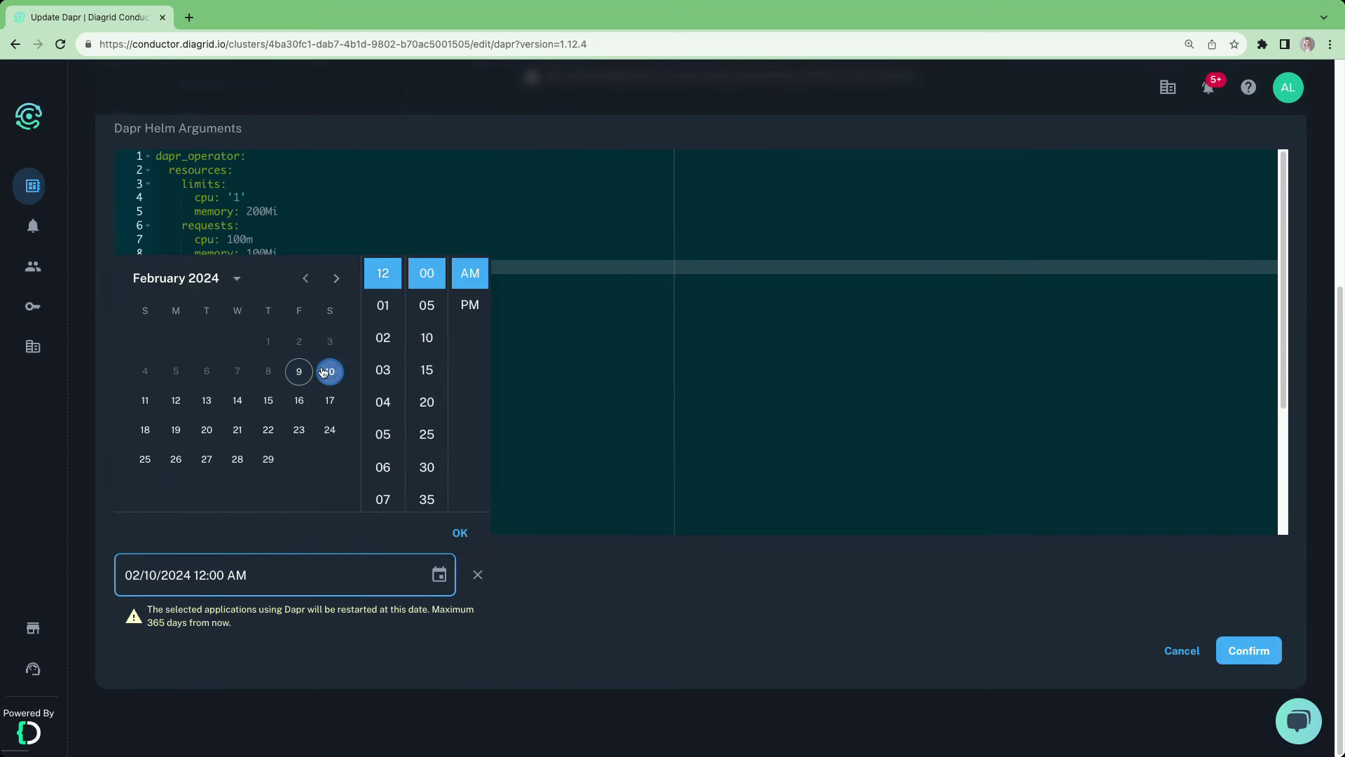
{"action": "left_click", "coordinate": [382, 306]}
{"action": "left_click", "coordinate": [469, 273]}
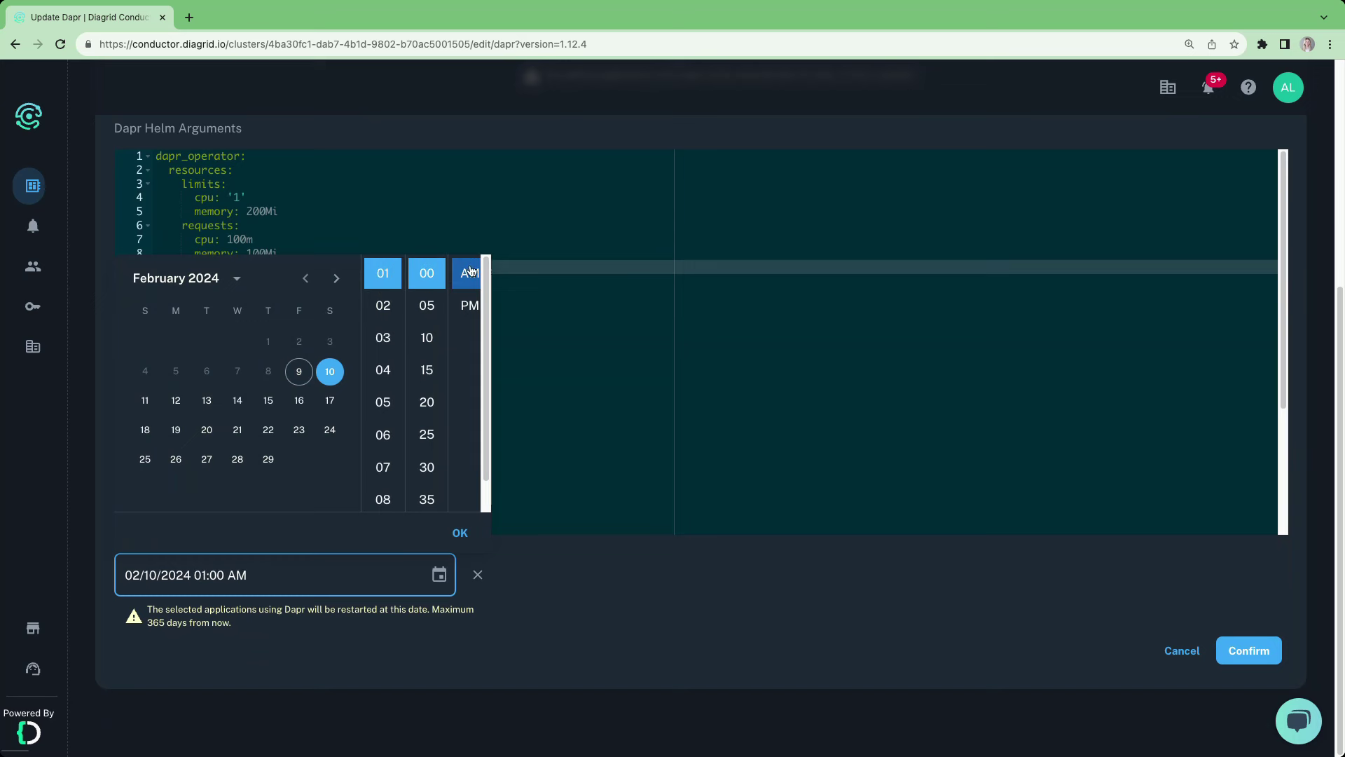
{"action": "left_click", "coordinate": [1251, 650]}
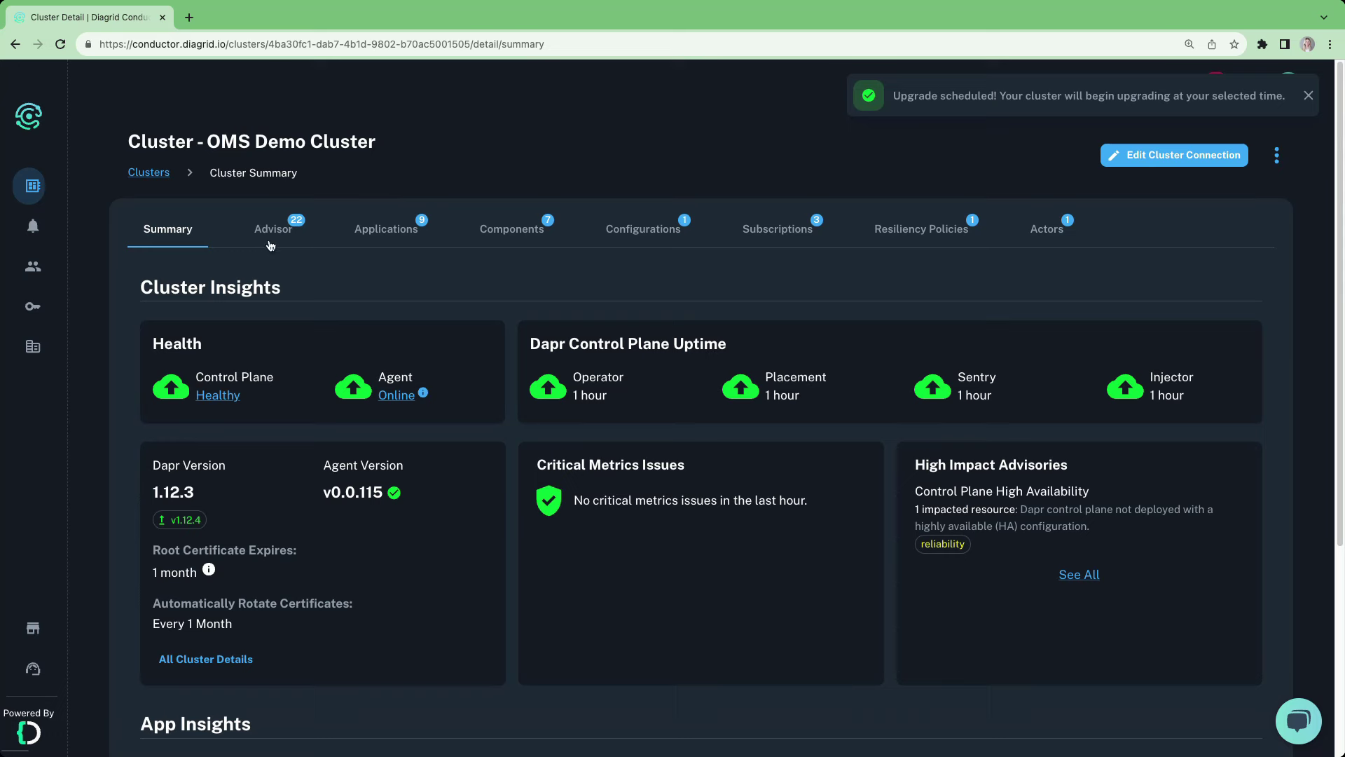
Open the Security advisories and review the components-without-scopes recommendation and affected components
{"action": "left_click", "coordinate": [1069, 573]}
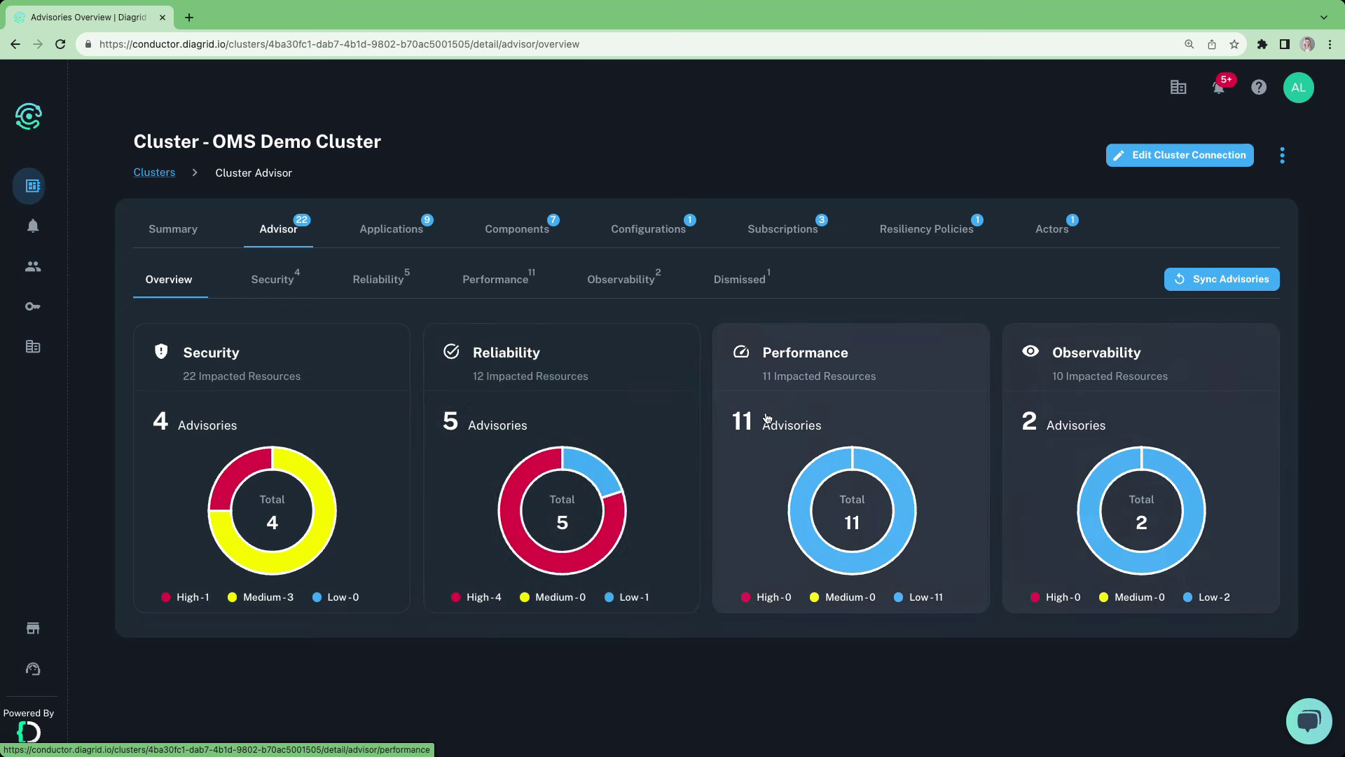
{"action": "left_click", "coordinate": [358, 416]}
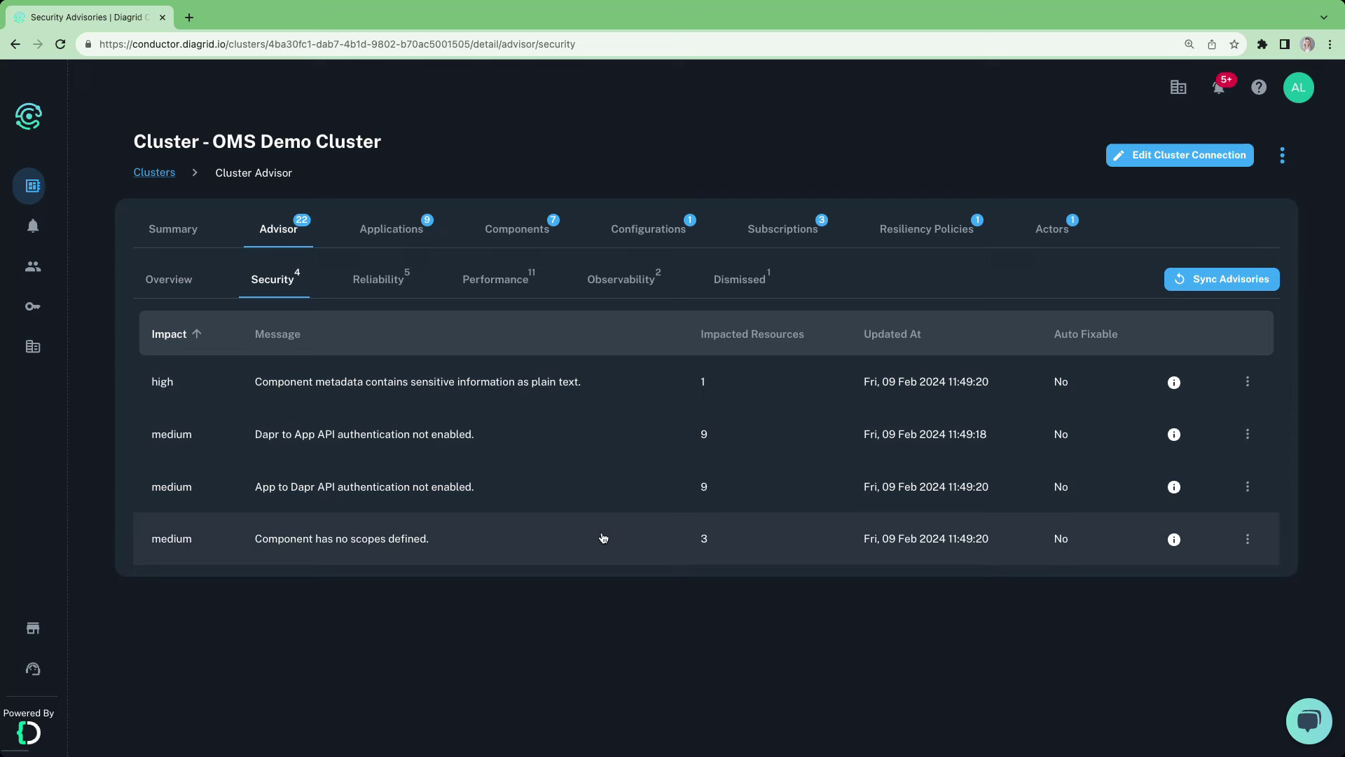
{"action": "left_click", "coordinate": [602, 536]}
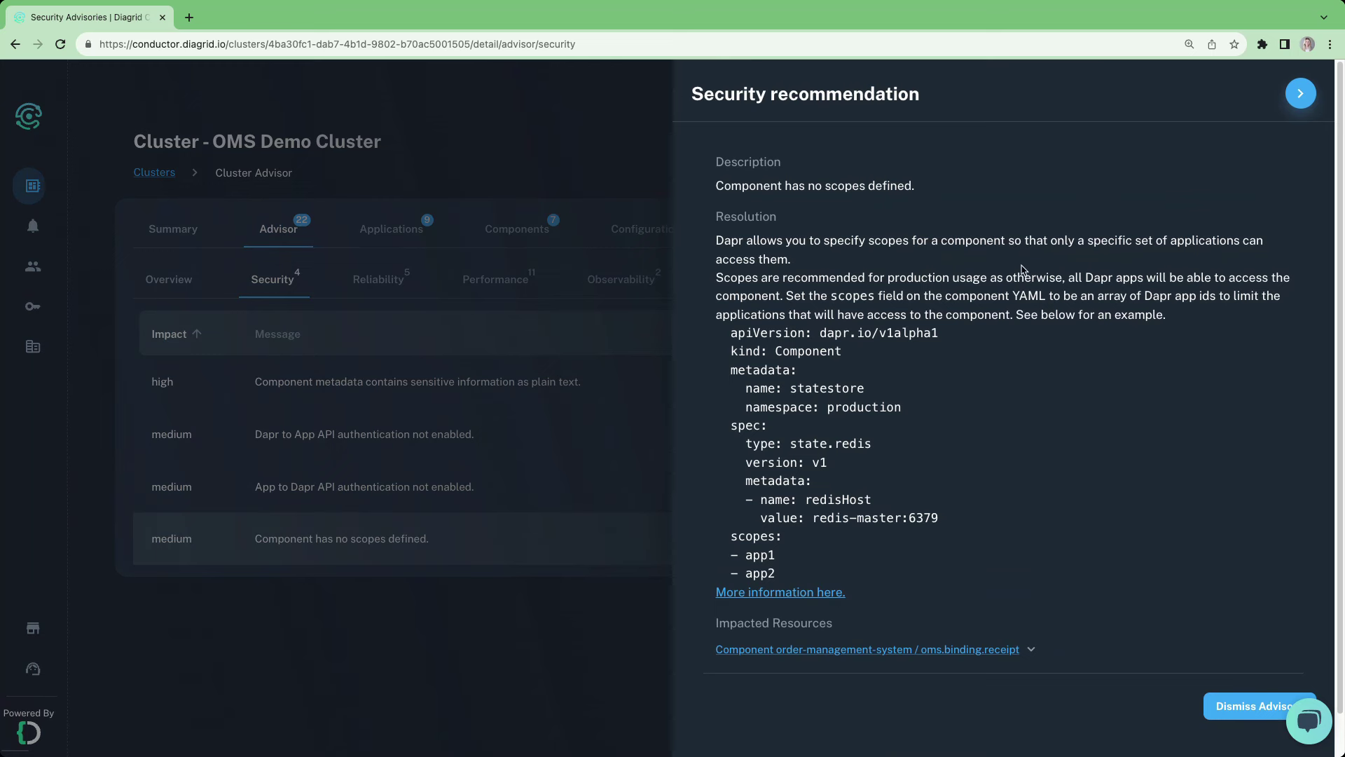
{"action": "left_click", "coordinate": [1033, 650]}
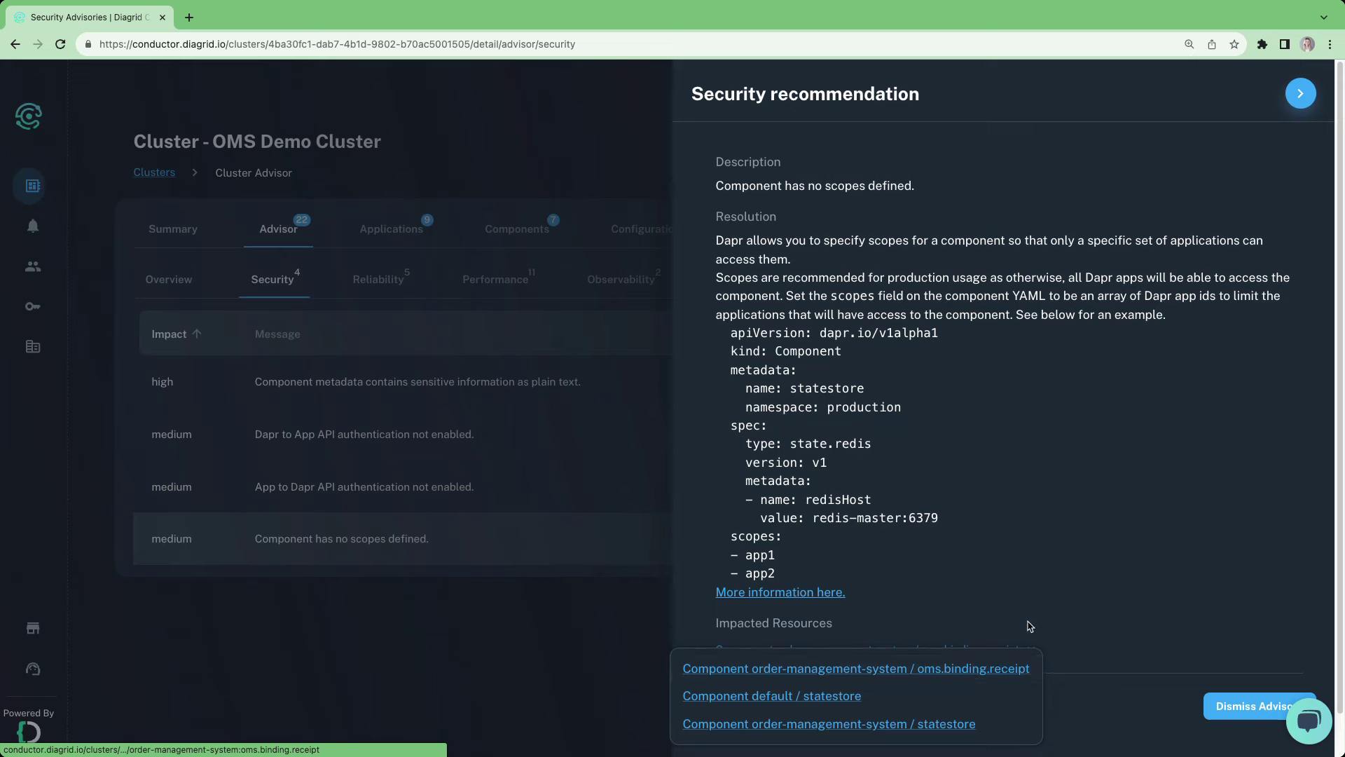
{"action": "left_click", "coordinate": [1037, 620]}
Review the plain-text sensitive metadata recommendation and close the side panel
{"action": "left_click", "coordinate": [1300, 93]}
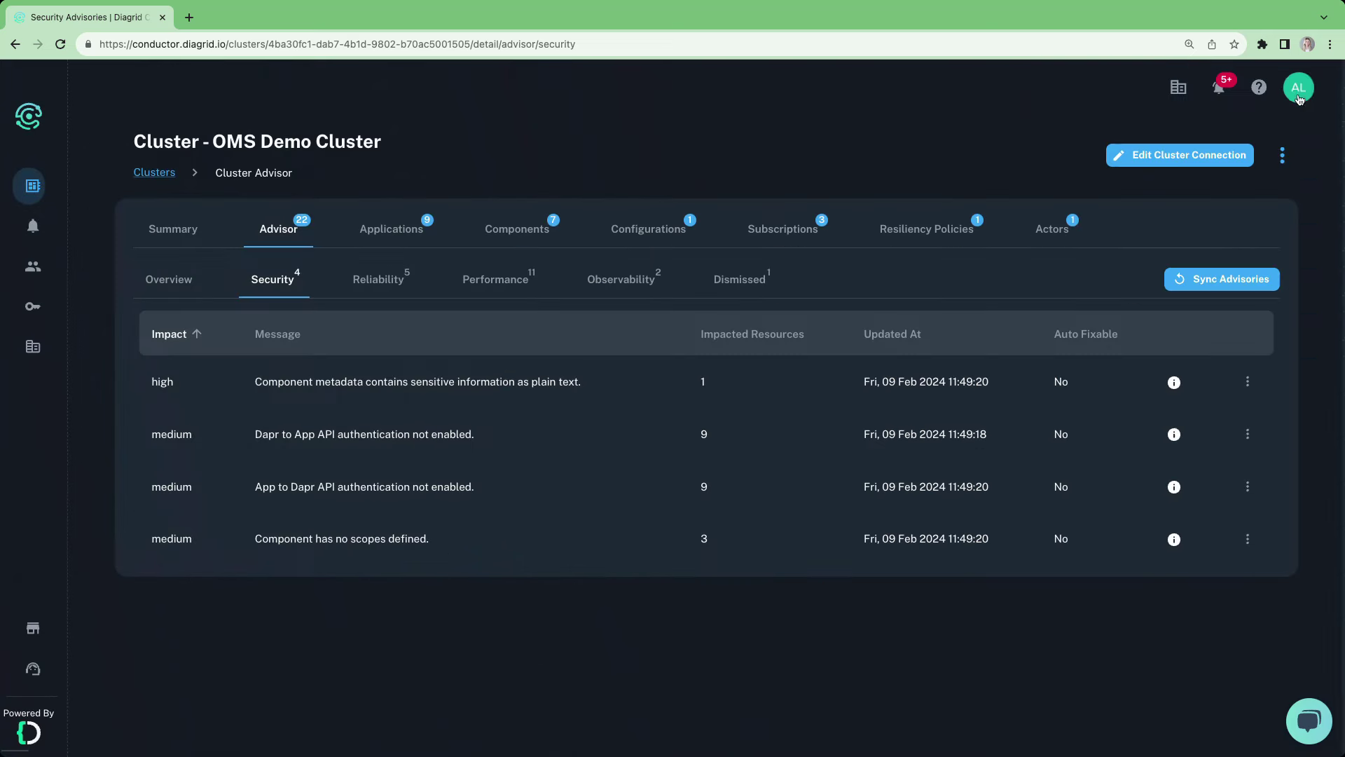
{"action": "left_click", "coordinate": [565, 387]}
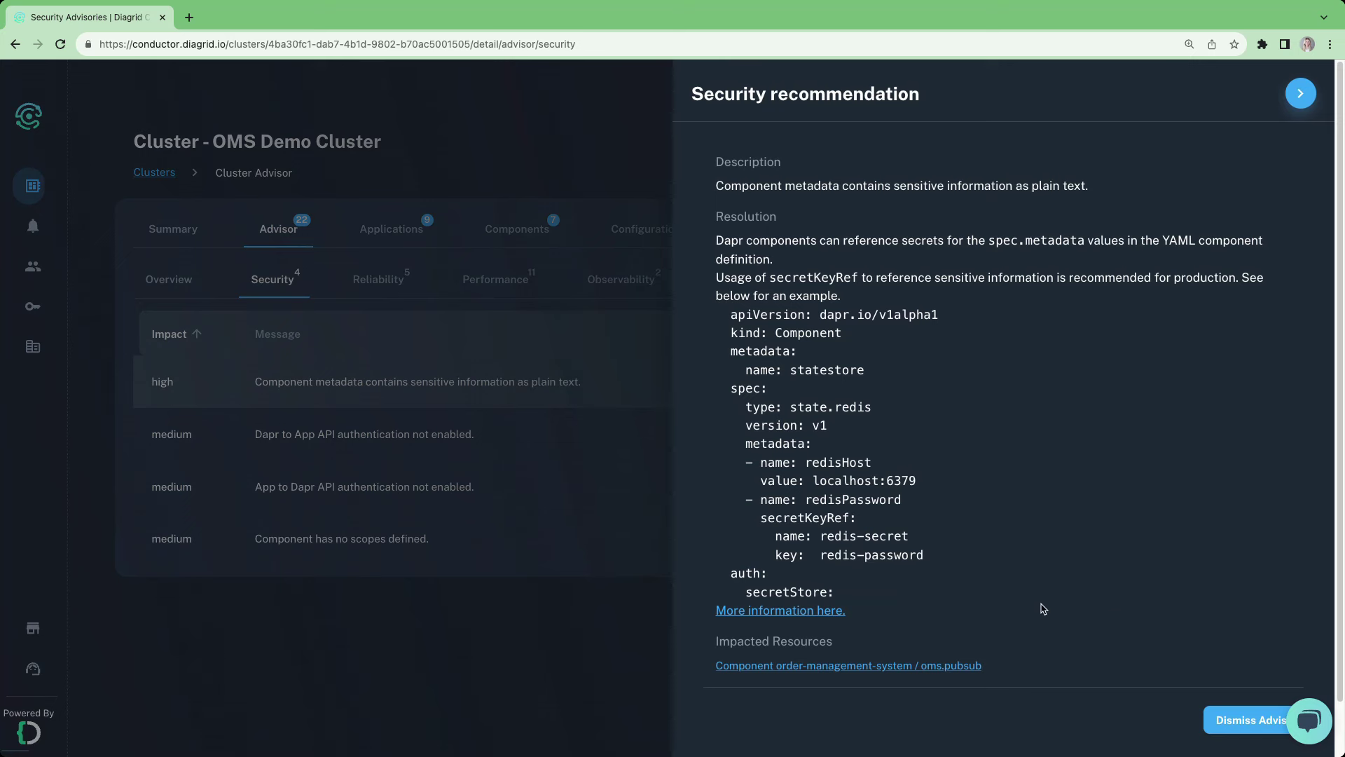
{"action": "left_click", "coordinate": [1301, 94]}
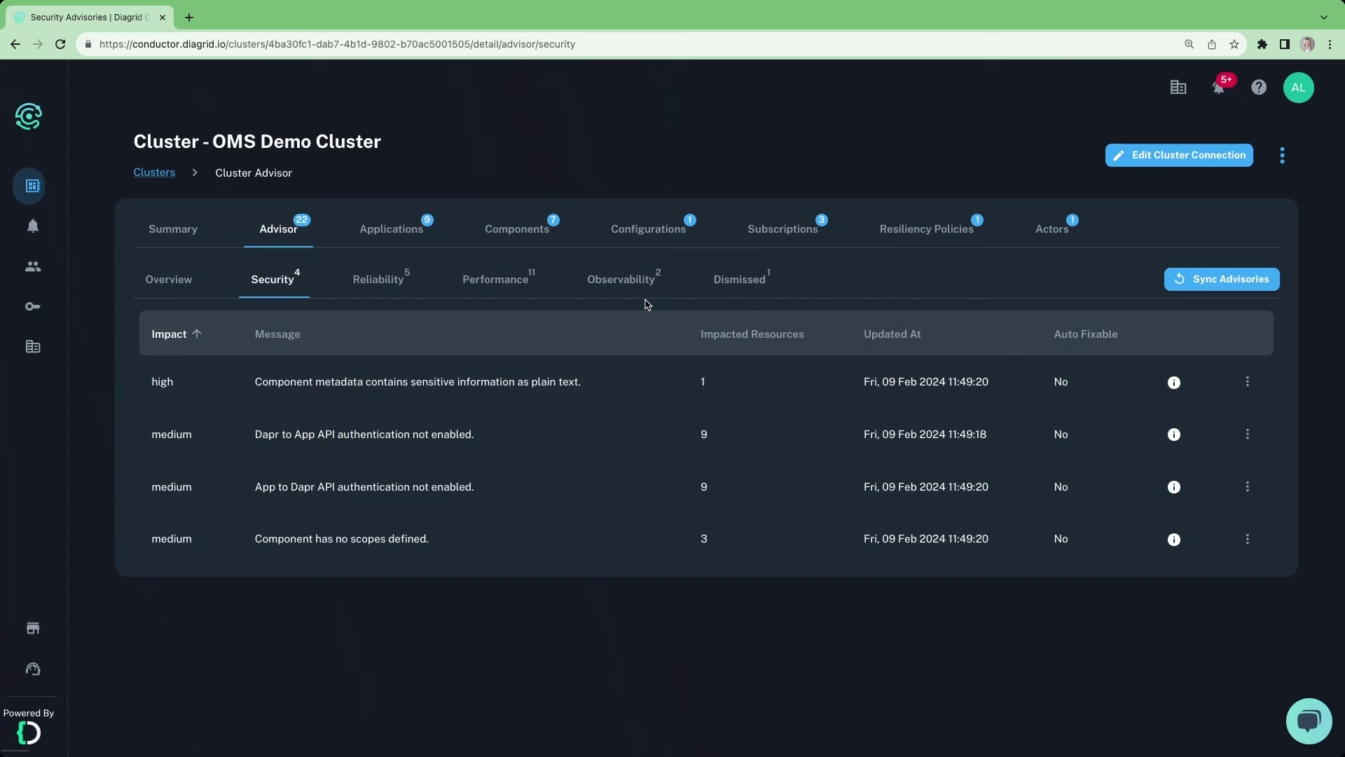
Review the high-availability control plane recommendation under the Reliability advisories
{"action": "left_click", "coordinate": [398, 280]}
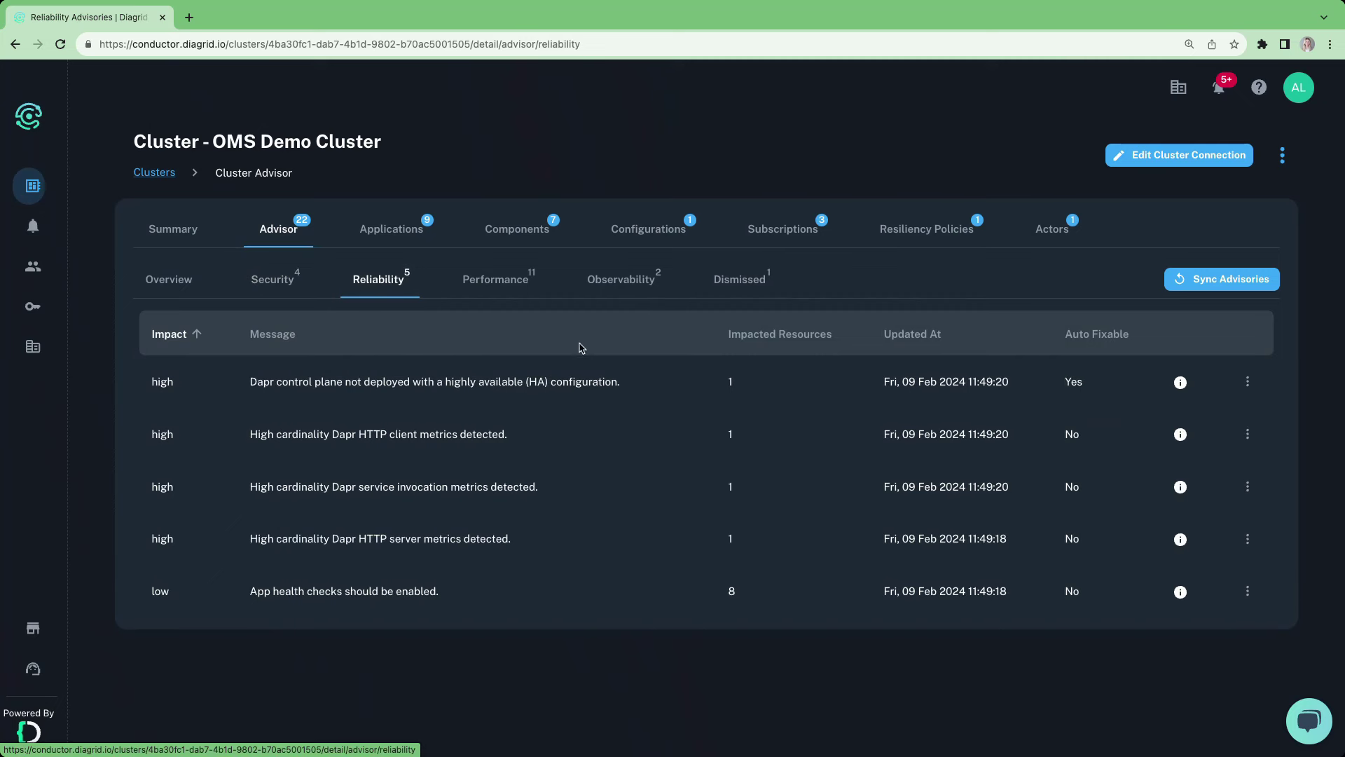
{"action": "left_click", "coordinate": [612, 391]}
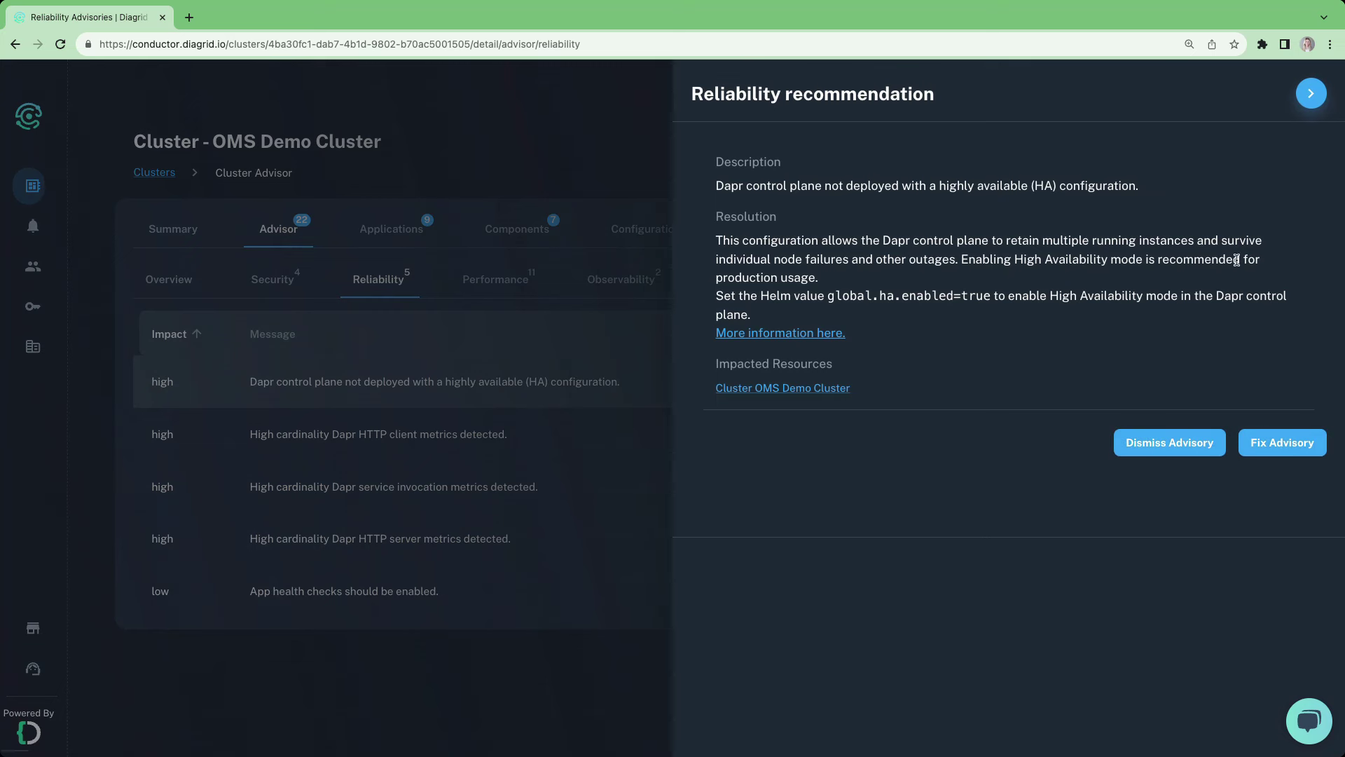
{"action": "left_click", "coordinate": [1311, 92]}
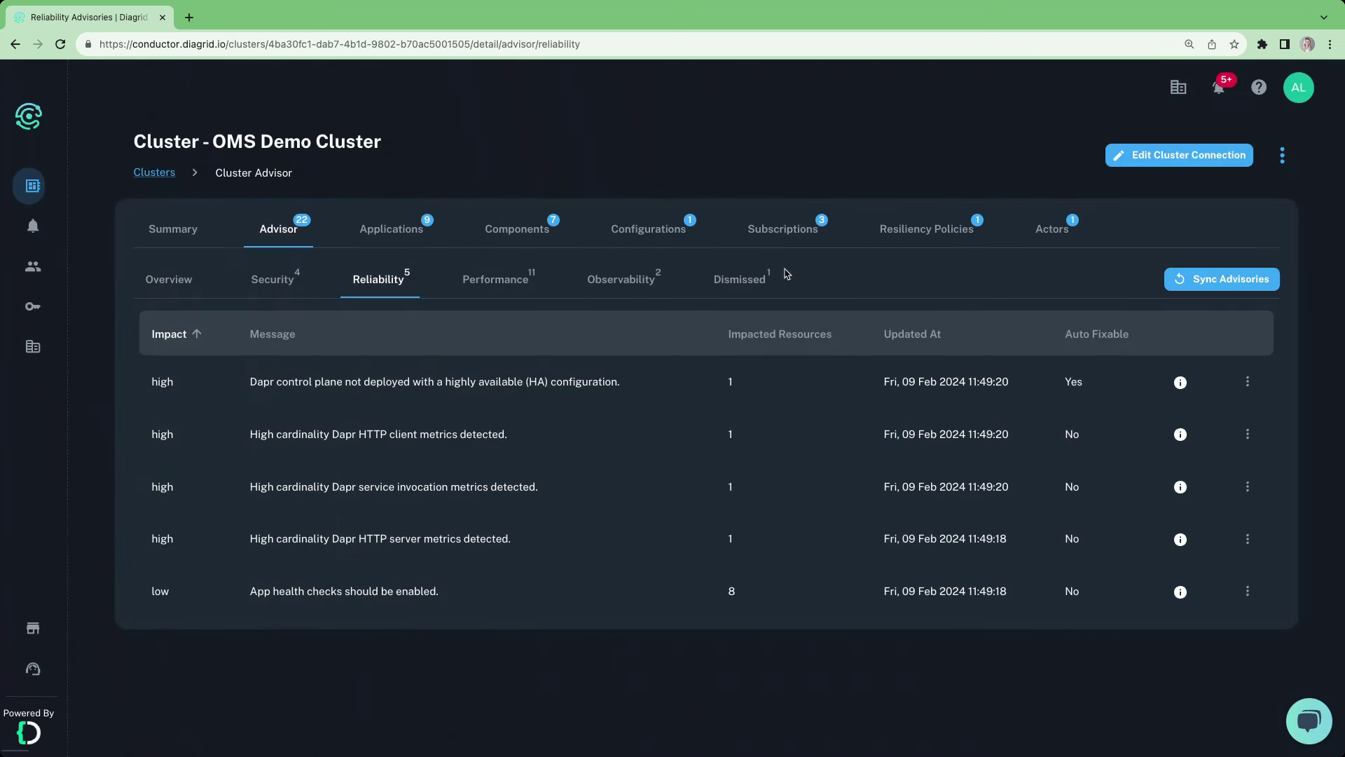
Review the loyalty-service resource recommendation in the Performance advisories
{"action": "left_click", "coordinate": [526, 279]}
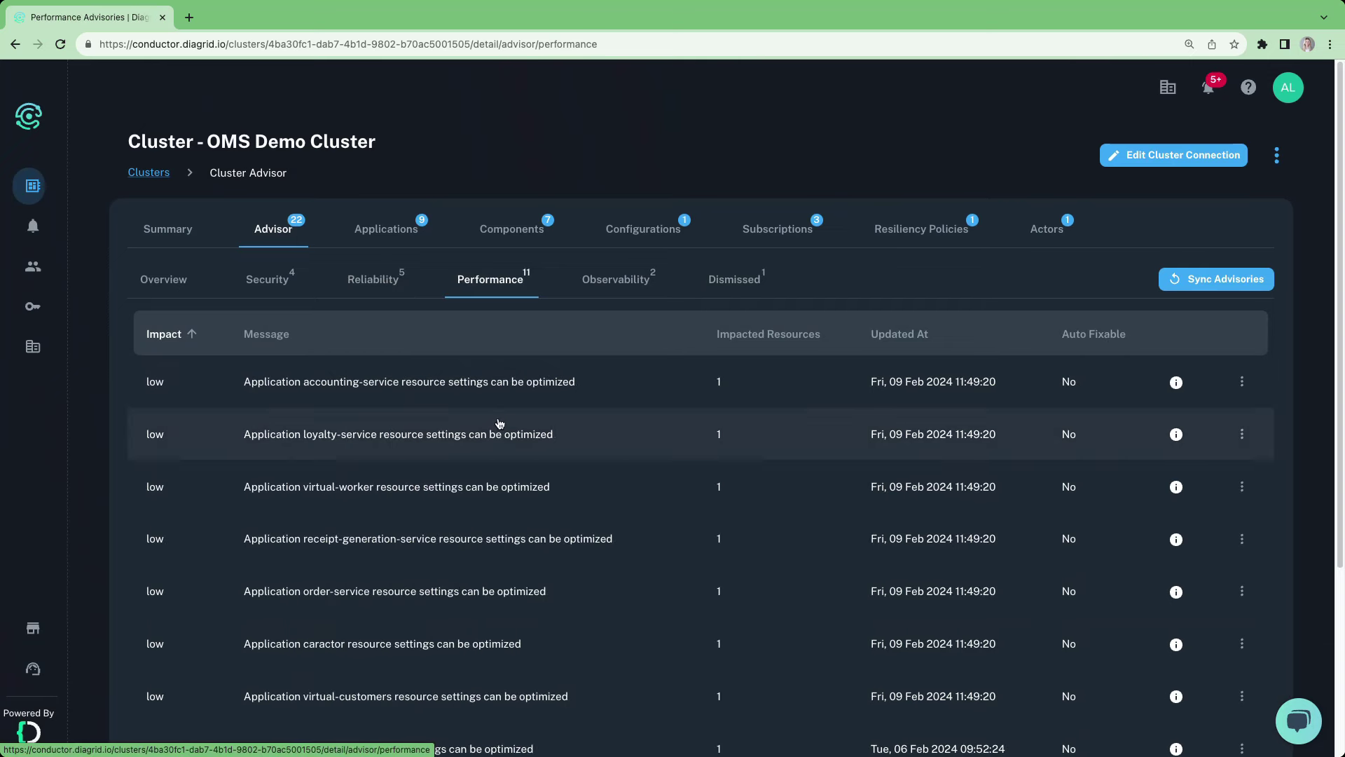
{"action": "left_click", "coordinate": [498, 424]}
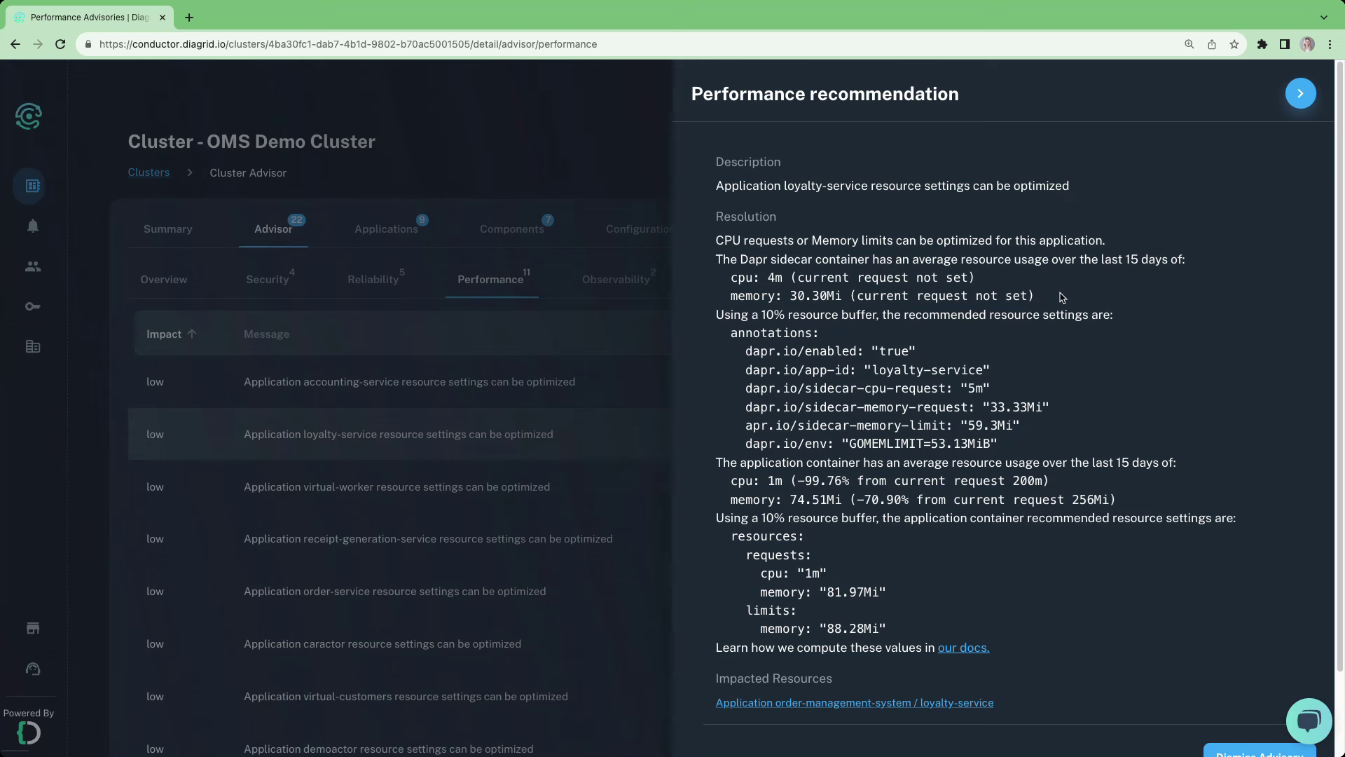
{"action": "scroll", "coordinate": [1078, 419], "scroll_direction": "down", "scroll_amount": 1}
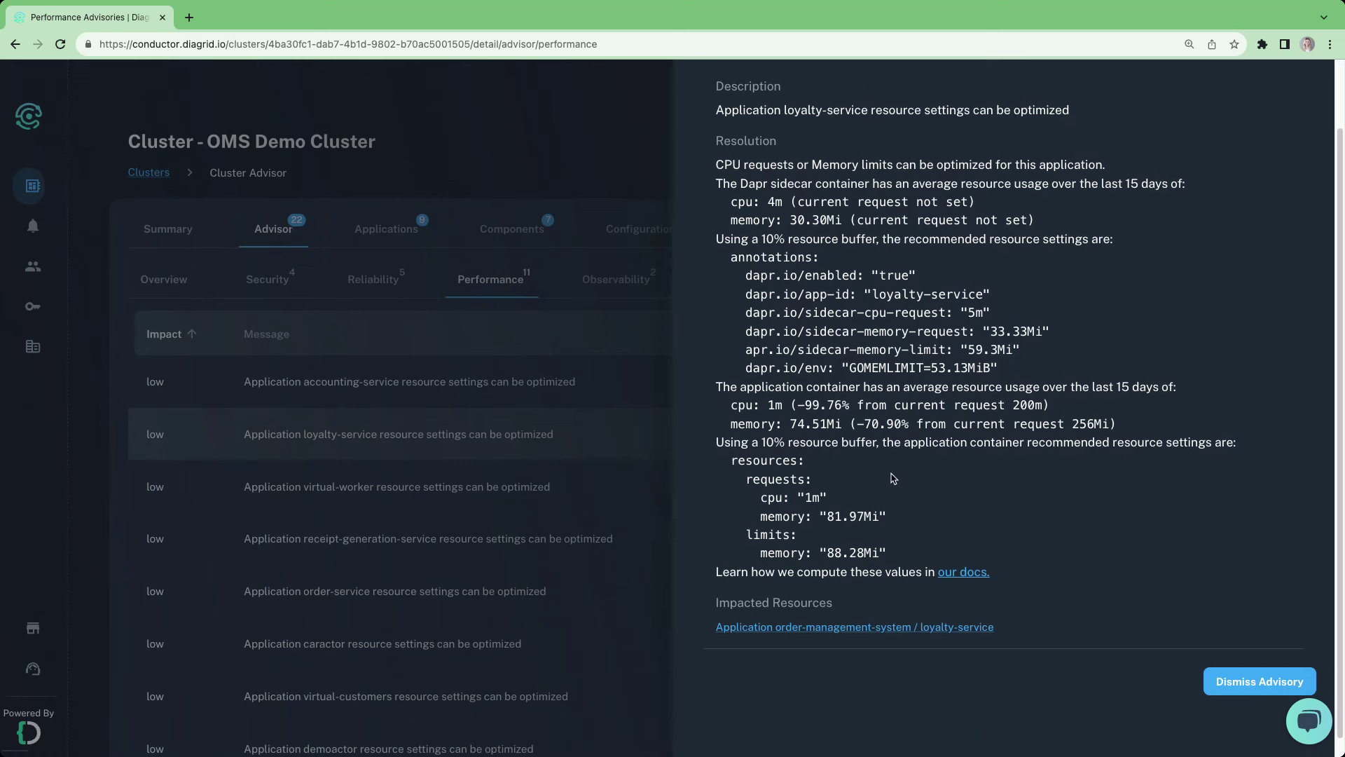
{"action": "scroll", "coordinate": [1153, 470], "scroll_direction": "up", "scroll_amount": 1}
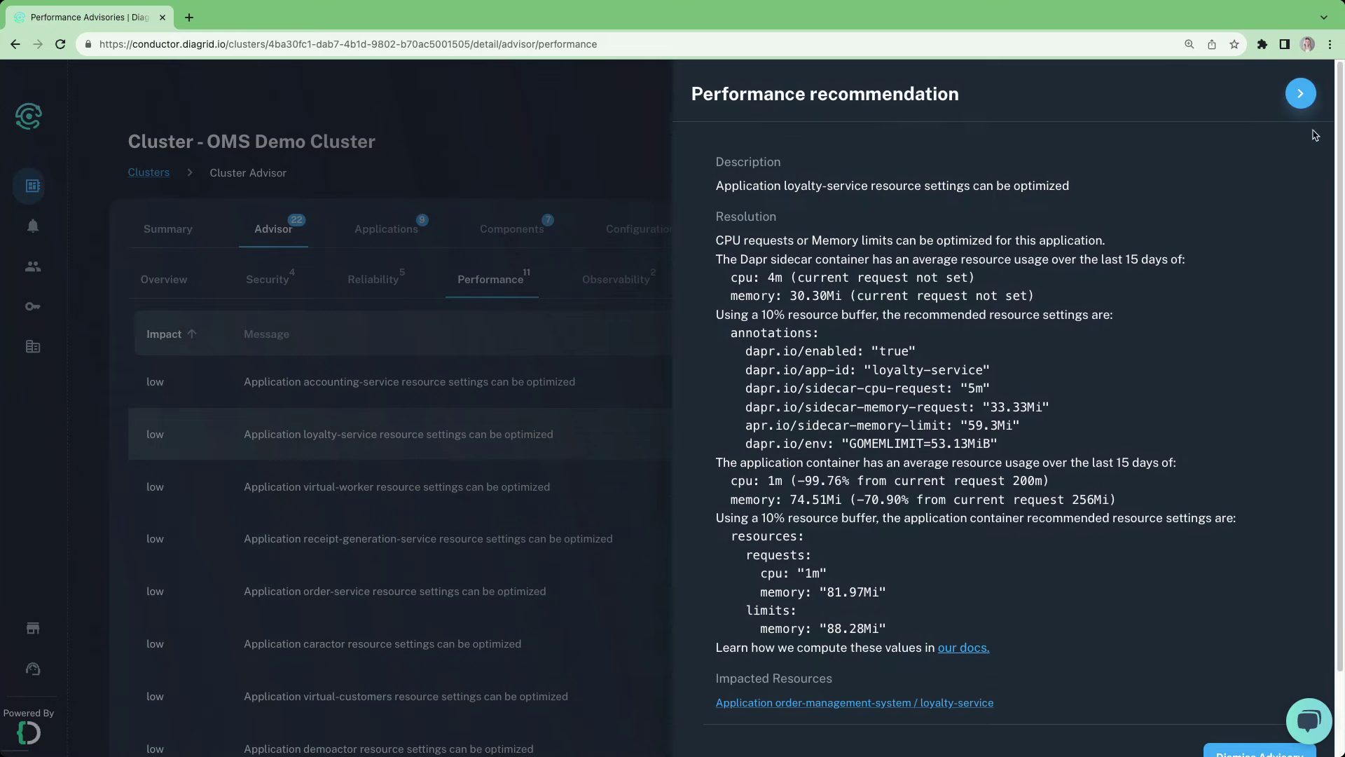
{"action": "left_click", "coordinate": [1301, 92]}
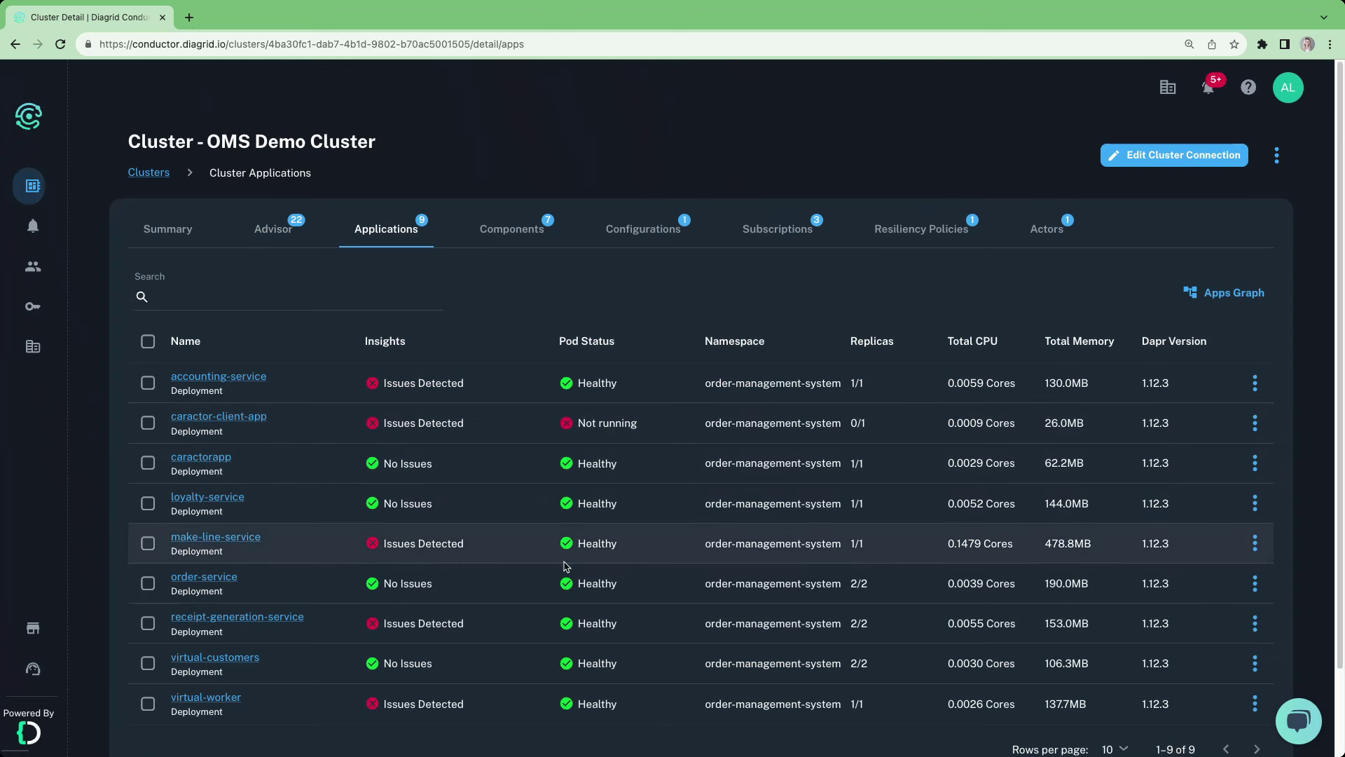
In the Apps Graph, toggle Show unhealthy apps, view the legend, and isolate order-service
{"action": "left_click", "coordinate": [1232, 295]}
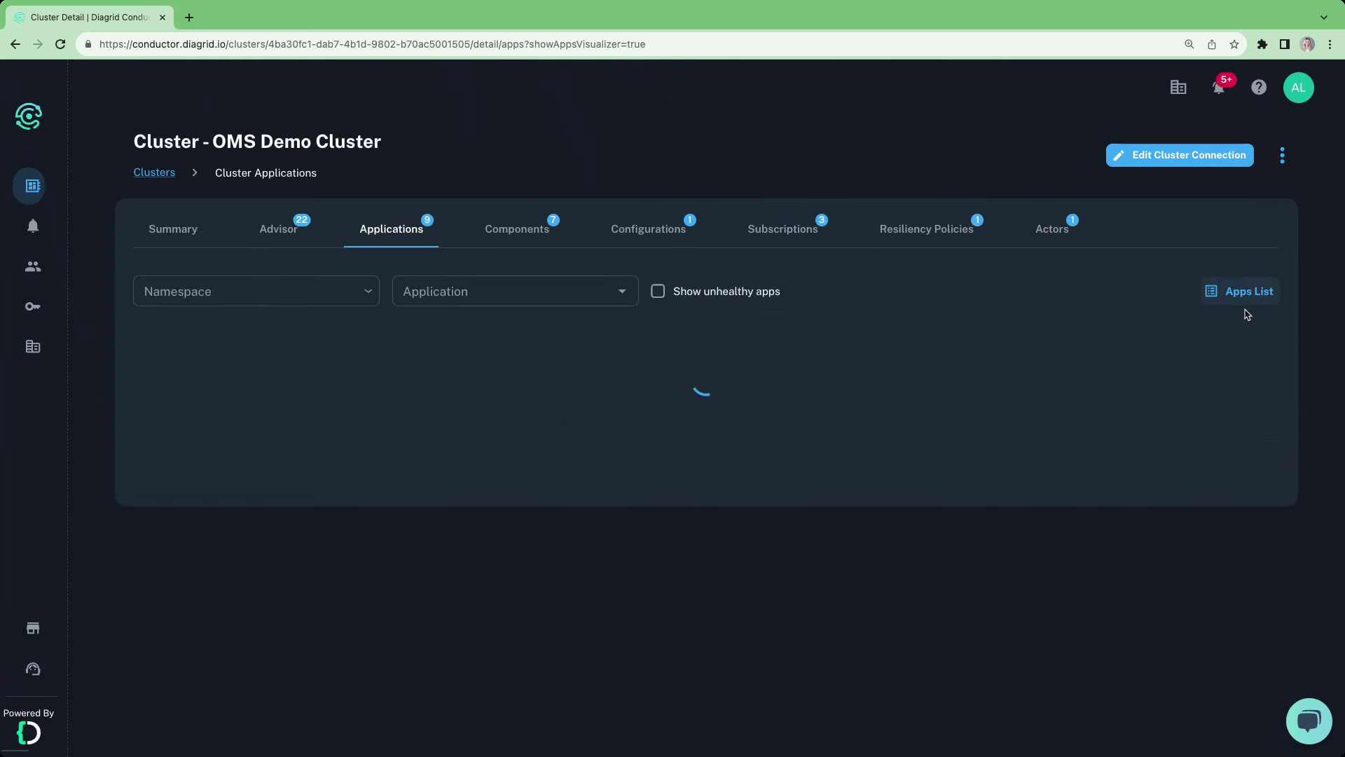
{"action": "scroll", "coordinate": [1304, 447], "scroll_direction": "down", "scroll_amount": 1}
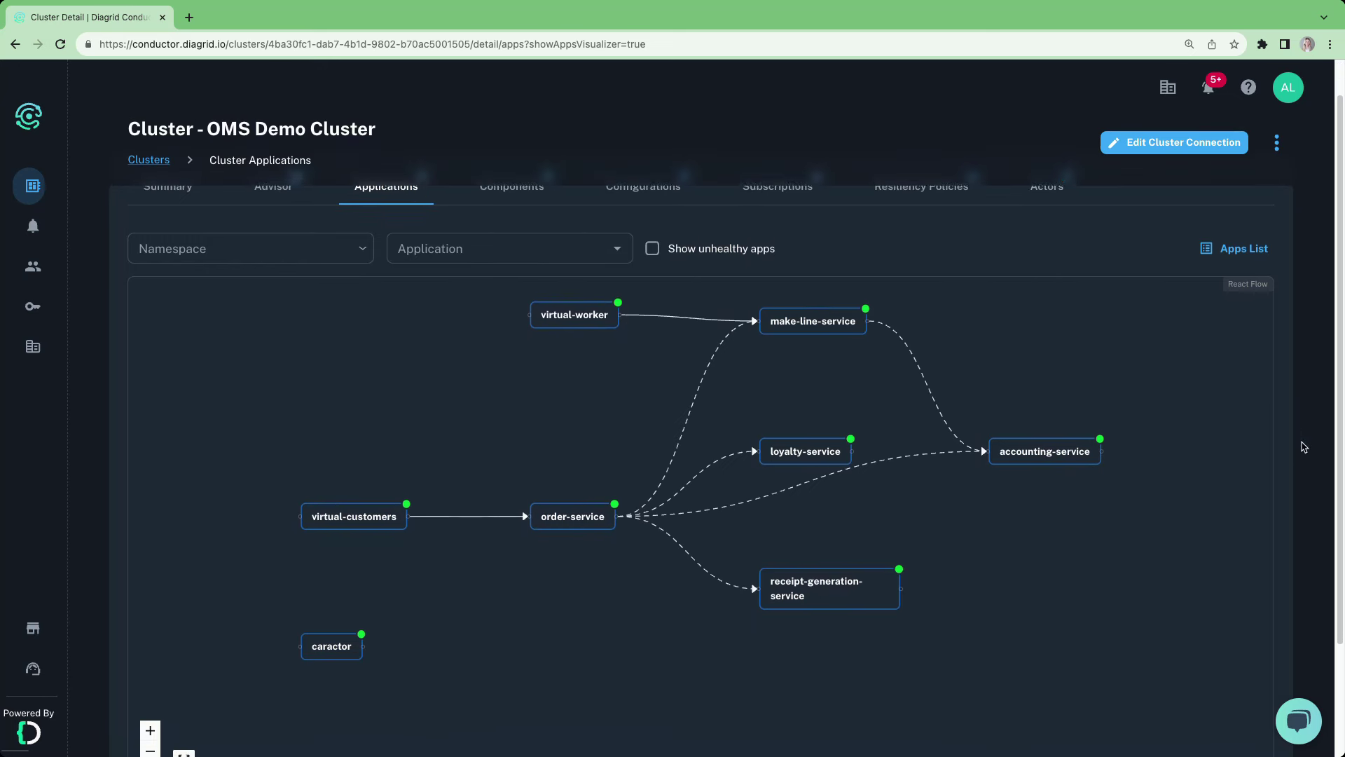
{"action": "scroll", "coordinate": [1303, 446], "scroll_direction": "down", "scroll_amount": 1}
{"action": "scroll", "coordinate": [1301, 447], "scroll_direction": "down", "scroll_amount": 1}
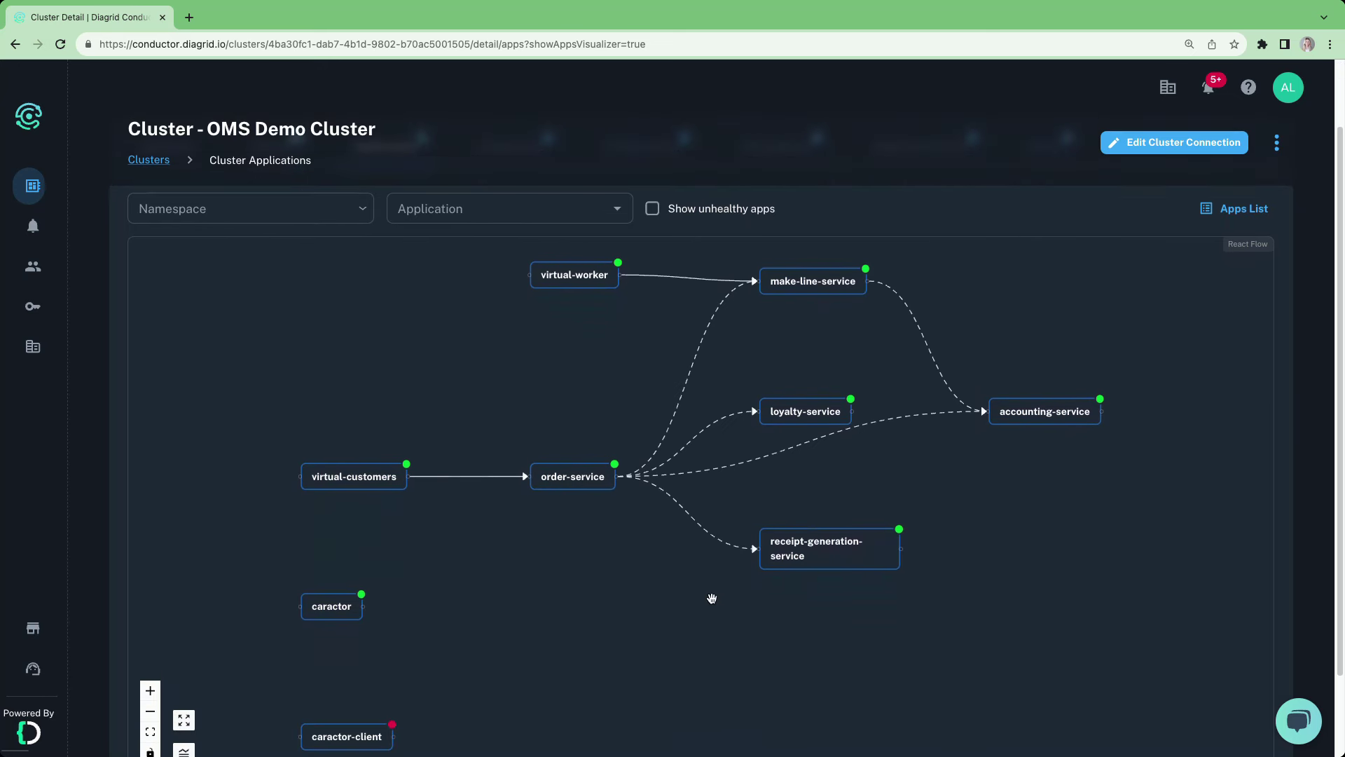
{"action": "left_click", "coordinate": [652, 209]}
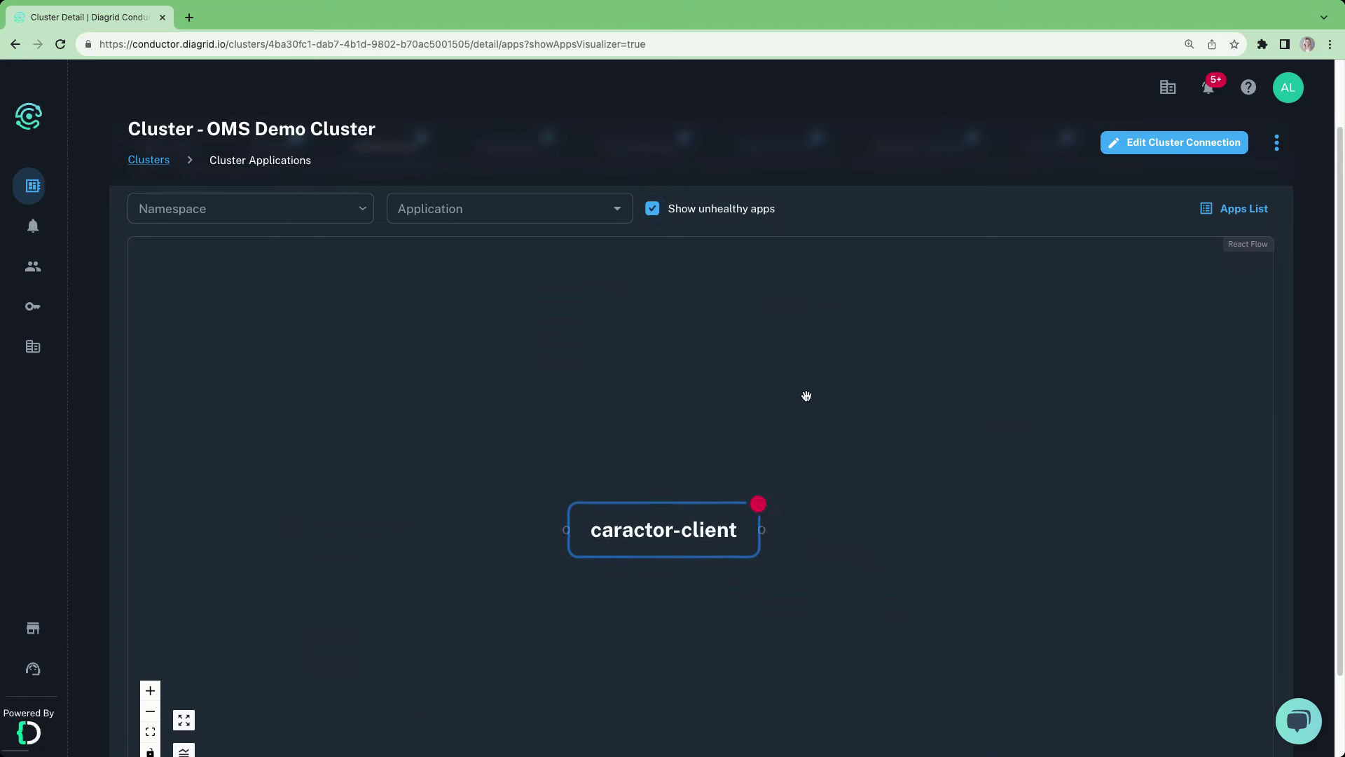
{"action": "left_click", "coordinate": [653, 208]}
{"action": "left_click", "coordinate": [185, 752]}
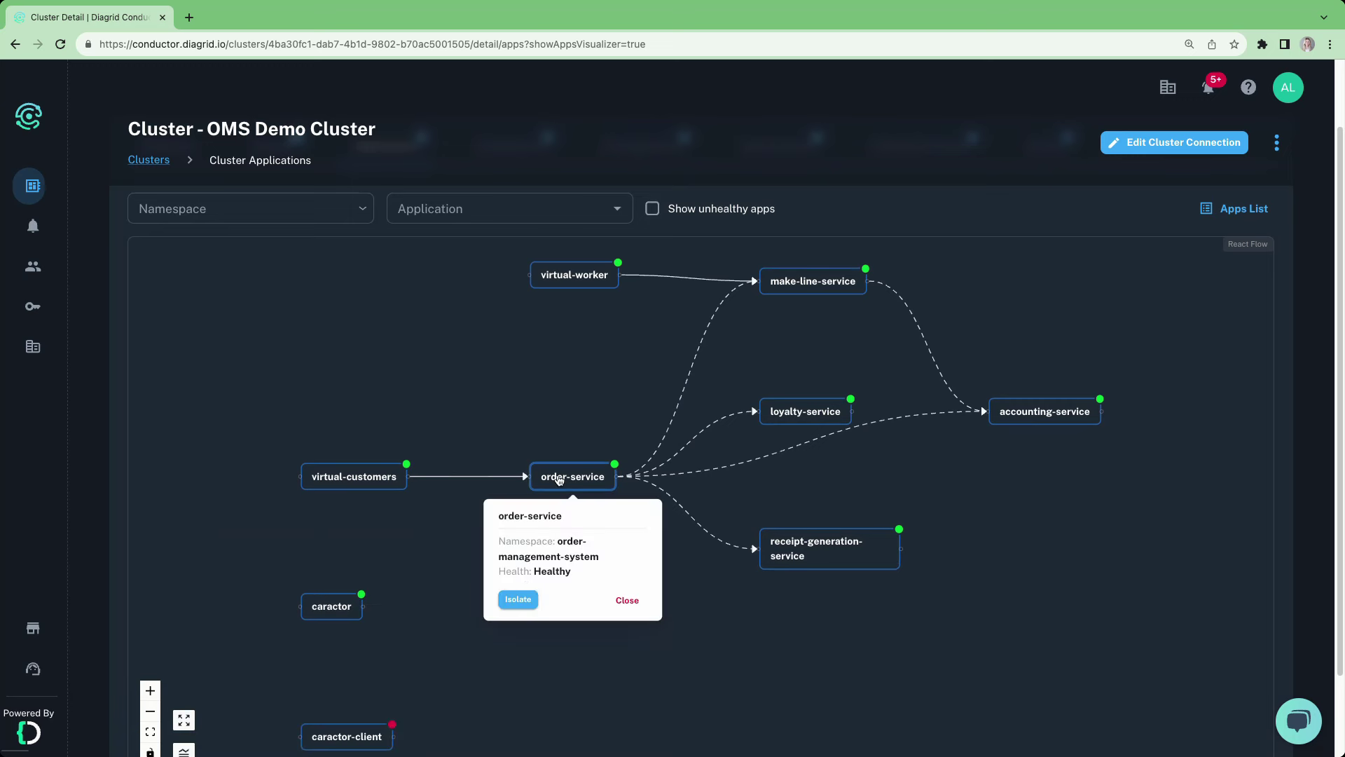
{"action": "left_click", "coordinate": [523, 600]}
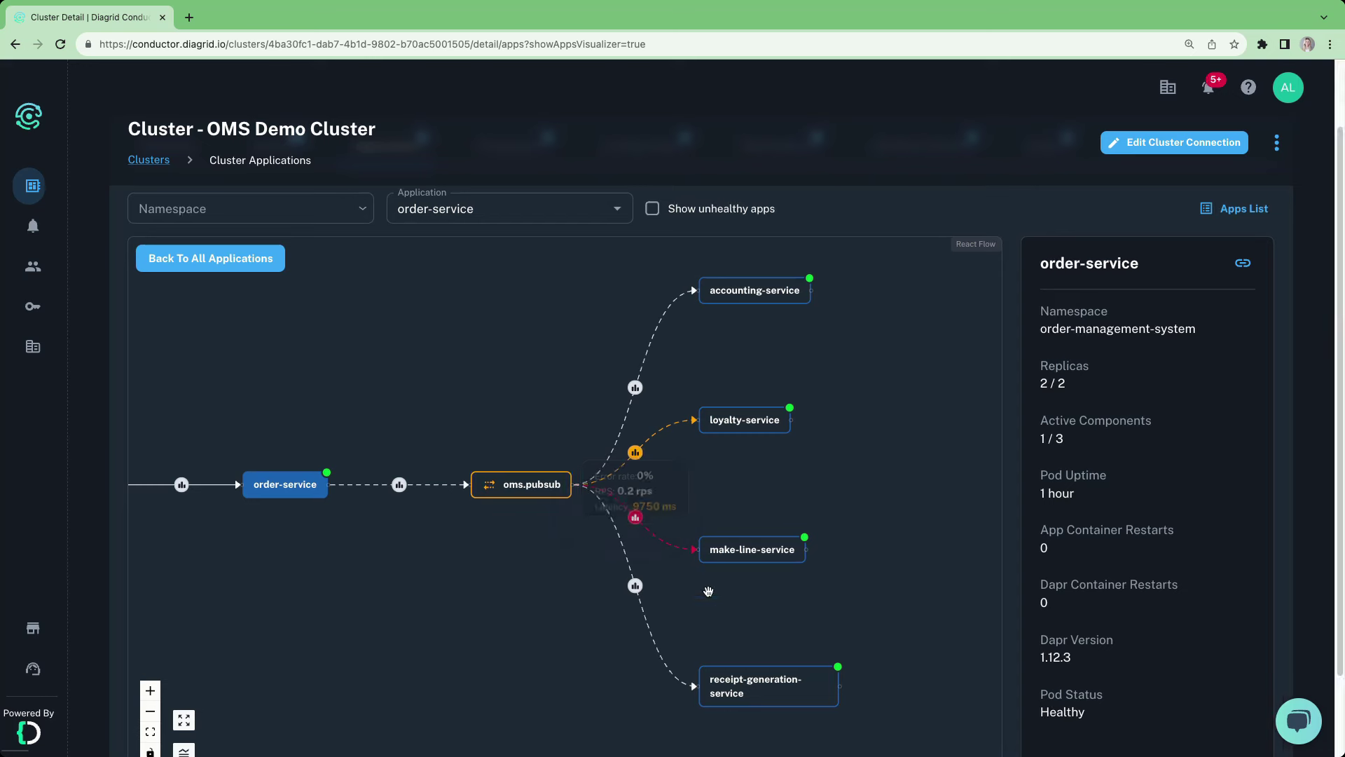
{"action": "mouse_move", "coordinate": [829, 547]}
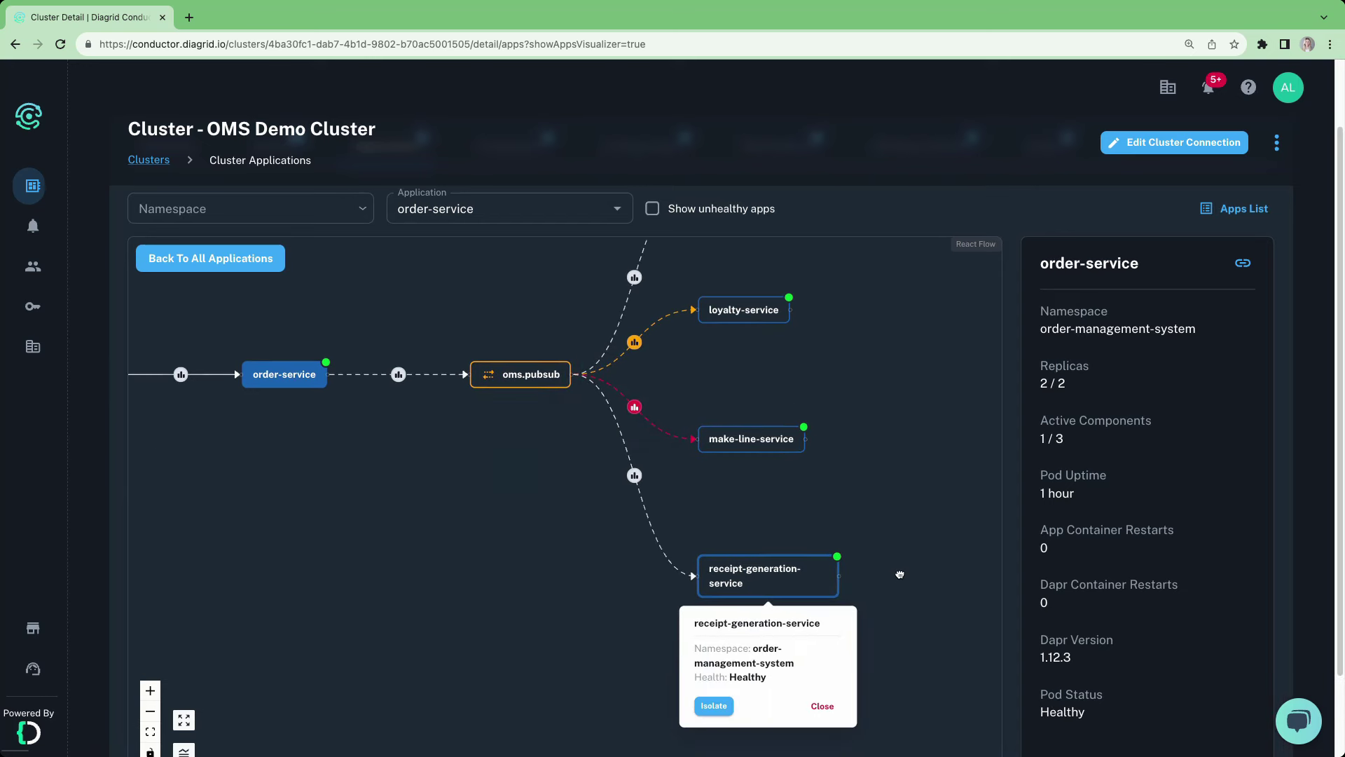
Isolate receipt-generation-service in the graph and open its App Summary page
{"action": "left_click", "coordinate": [713, 705]}
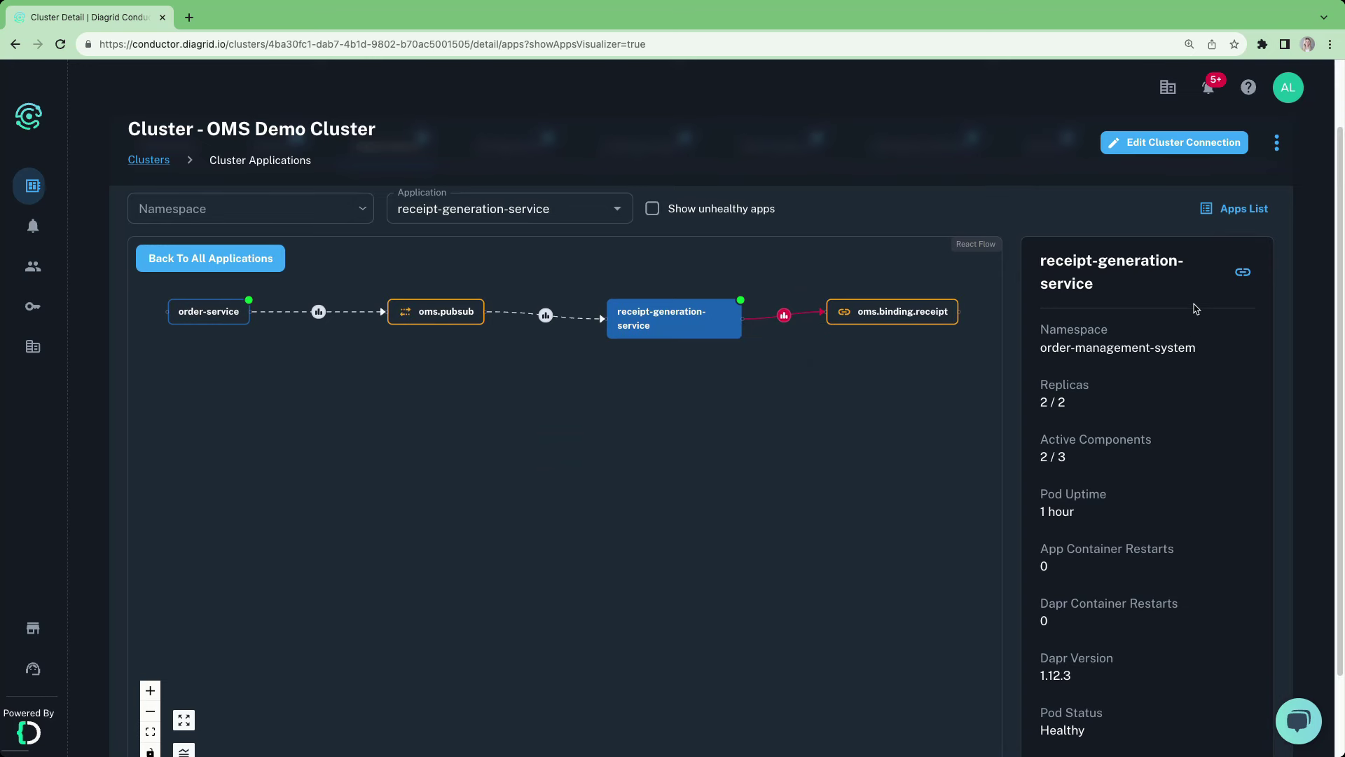
{"action": "left_click", "coordinate": [1242, 274]}
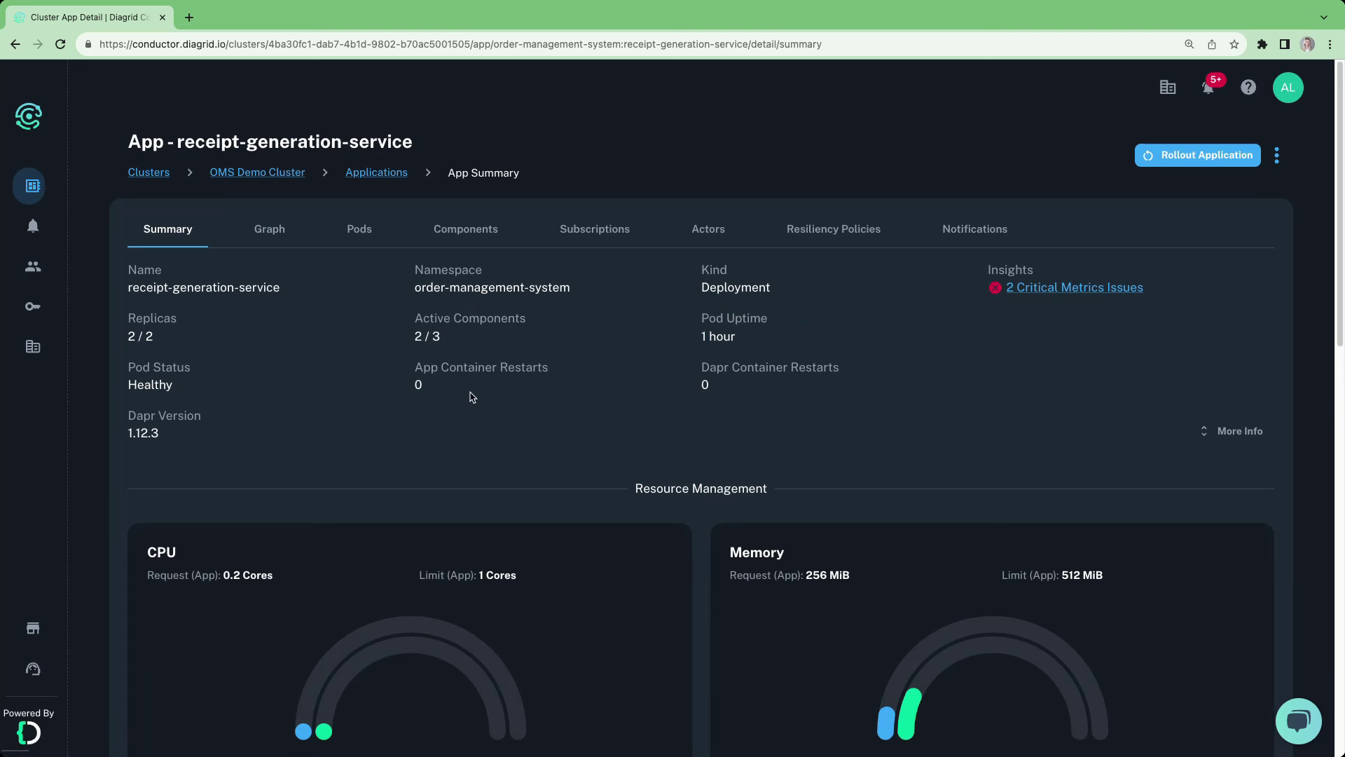
Expand the app details and set the usage charts' timespan to 30 minutes
{"action": "left_click", "coordinate": [1237, 431]}
{"action": "scroll", "coordinate": [1268, 465], "scroll_direction": "down", "scroll_amount": 2}
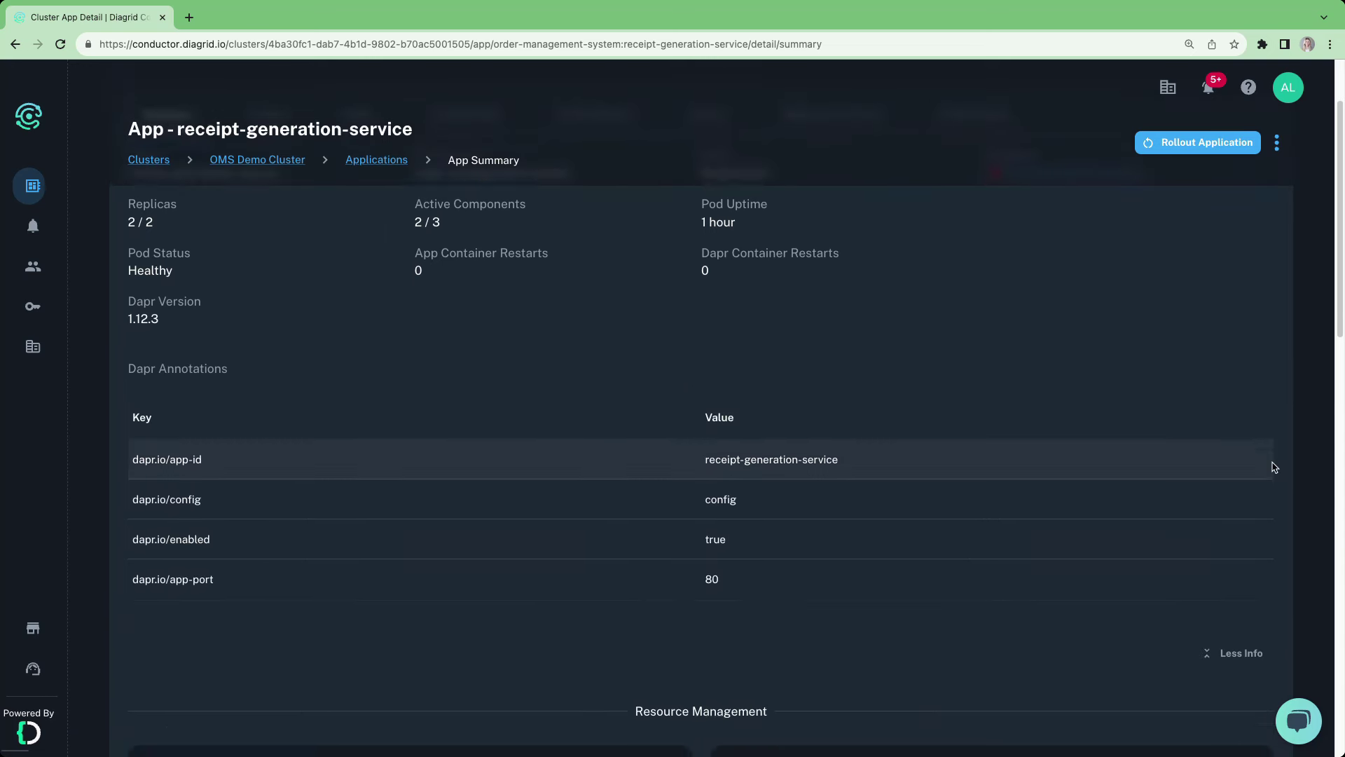
{"action": "scroll", "coordinate": [1273, 466], "scroll_direction": "down", "scroll_amount": 1}
{"action": "scroll", "coordinate": [1283, 469], "scroll_direction": "down", "scroll_amount": 1}
{"action": "scroll", "coordinate": [1293, 474], "scroll_direction": "down", "scroll_amount": 1}
{"action": "scroll", "coordinate": [1310, 477], "scroll_direction": "down", "scroll_amount": 1}
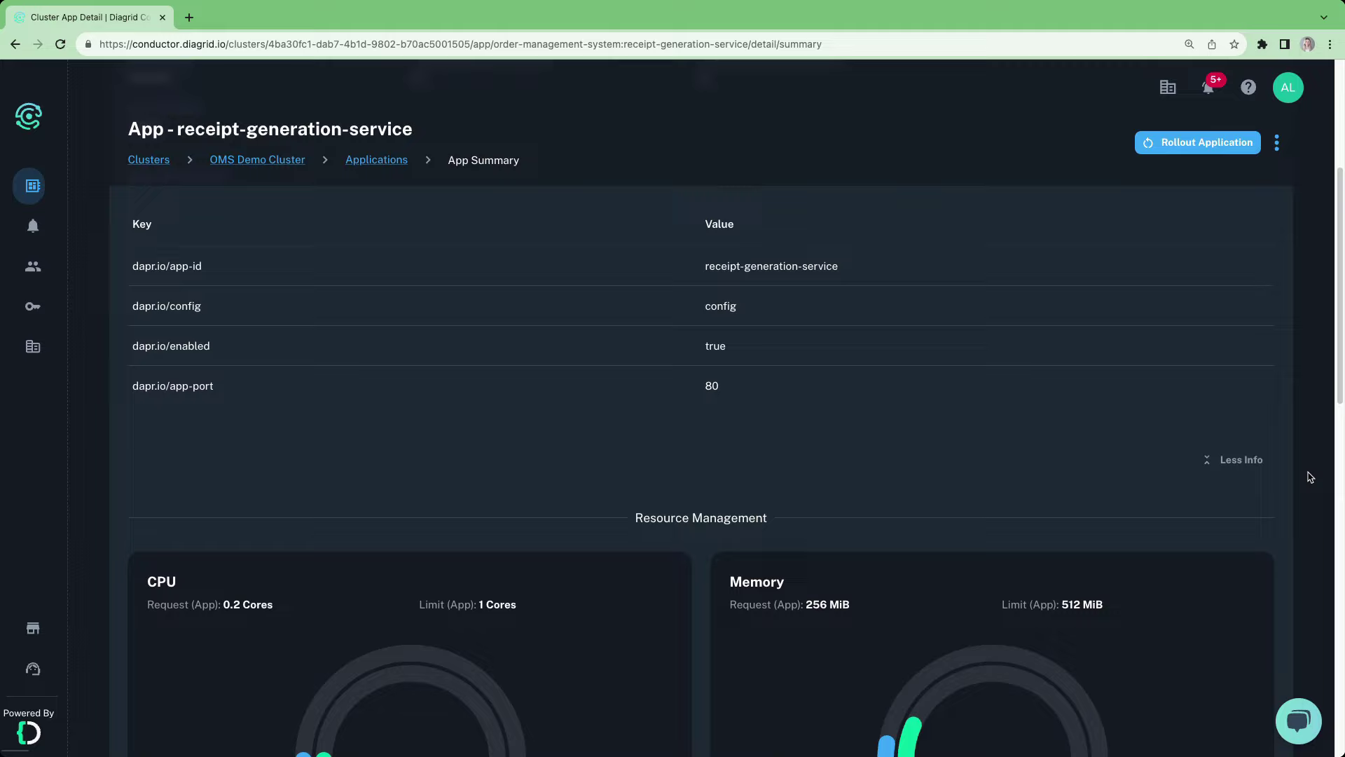
{"action": "scroll", "coordinate": [1310, 478], "scroll_direction": "down", "scroll_amount": 1}
{"action": "scroll", "coordinate": [1311, 478], "scroll_direction": "down", "scroll_amount": 3}
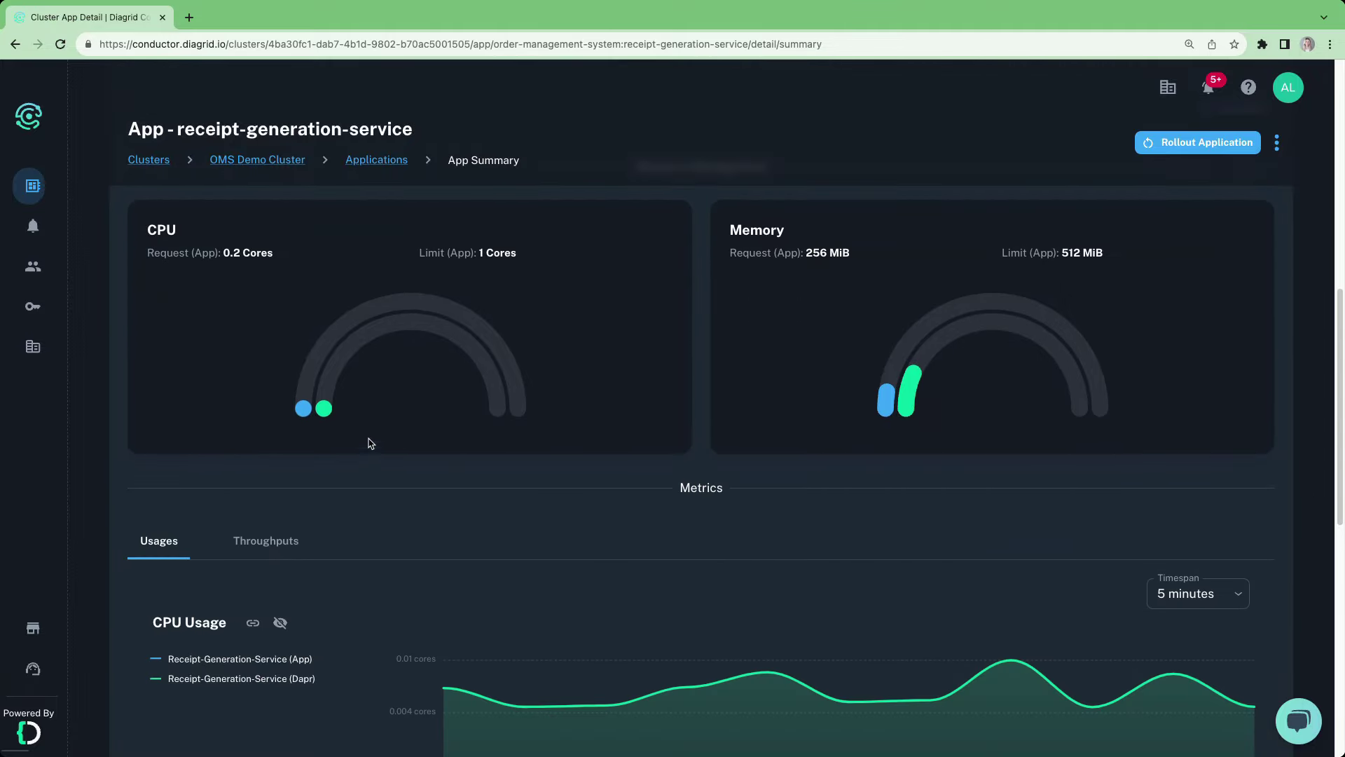
{"action": "mouse_move", "coordinate": [303, 409]}
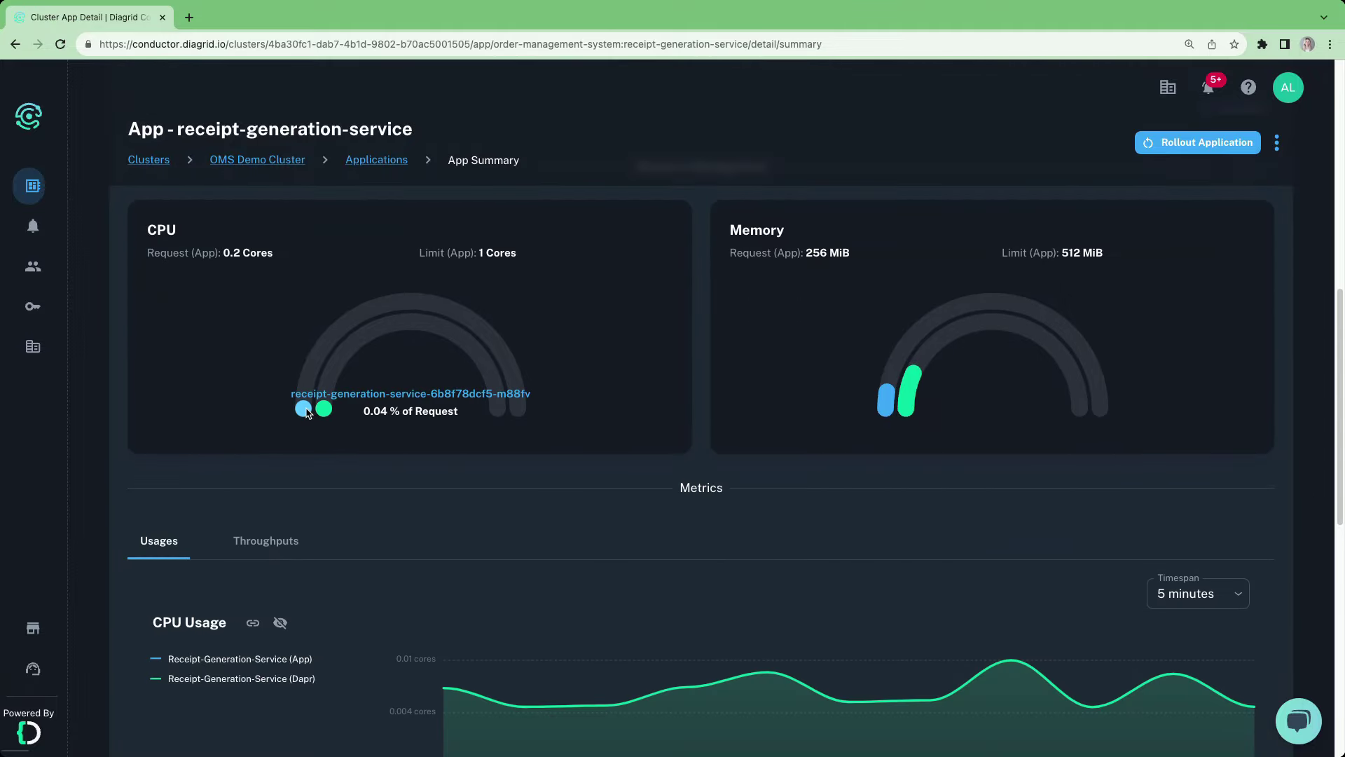
{"action": "scroll", "coordinate": [1327, 528], "scroll_direction": "down", "scroll_amount": 3}
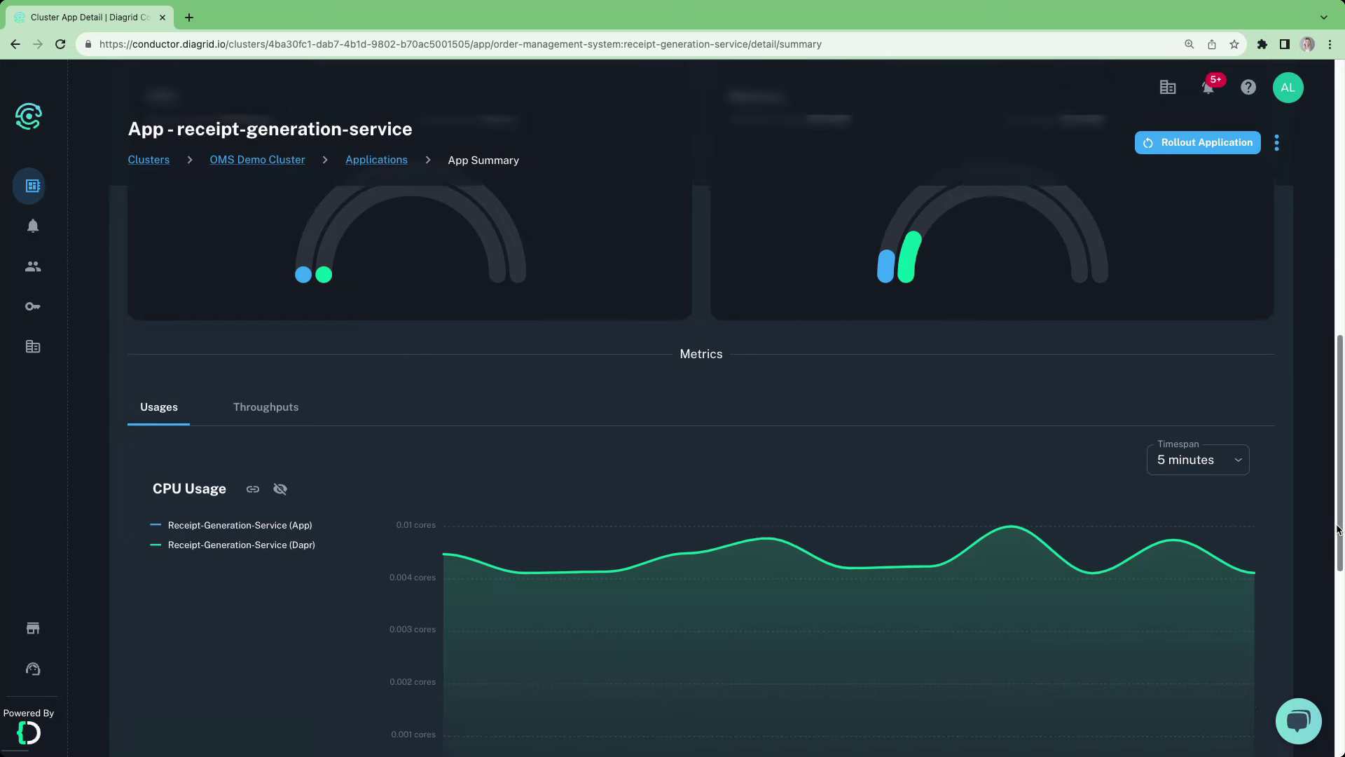
{"action": "scroll", "coordinate": [1304, 484], "scroll_direction": "down", "scroll_amount": 3}
{"action": "left_click", "coordinate": [1204, 293]}
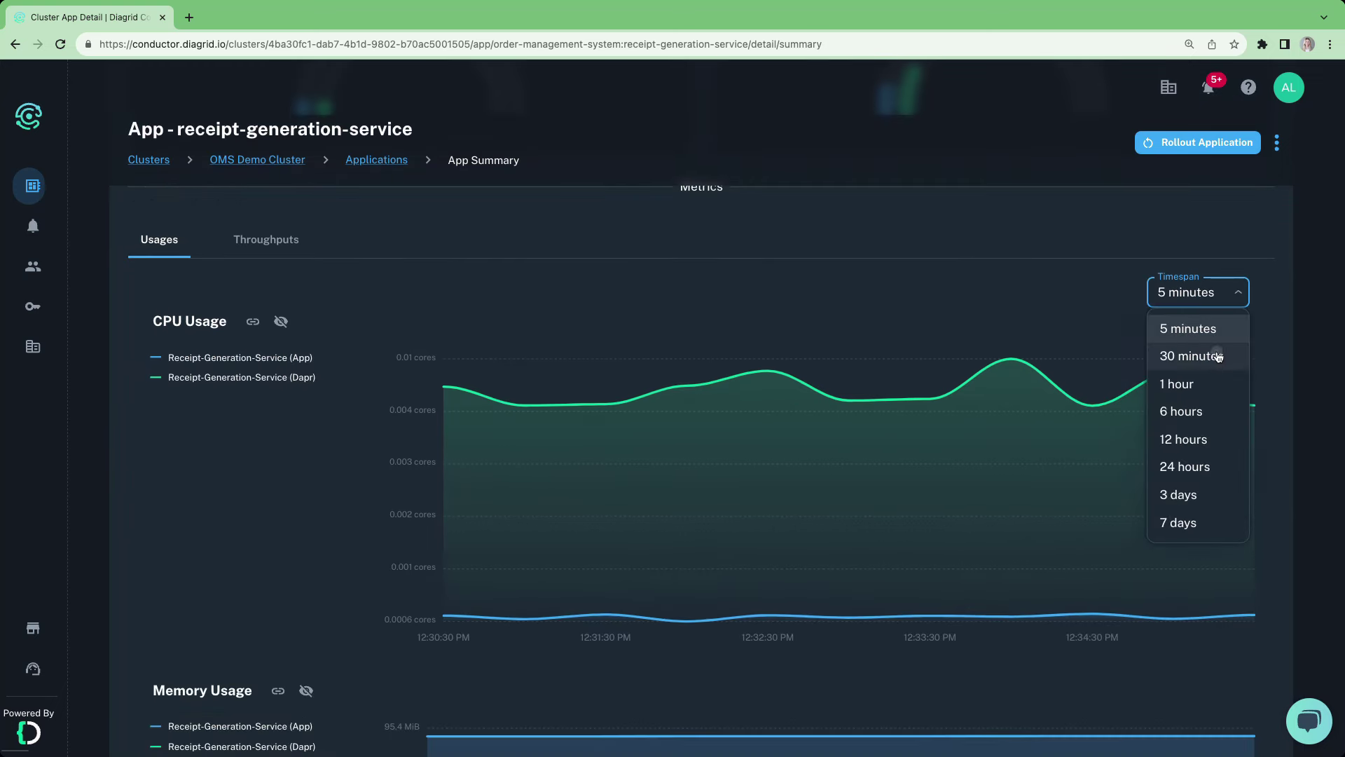
{"action": "left_click", "coordinate": [1217, 357]}
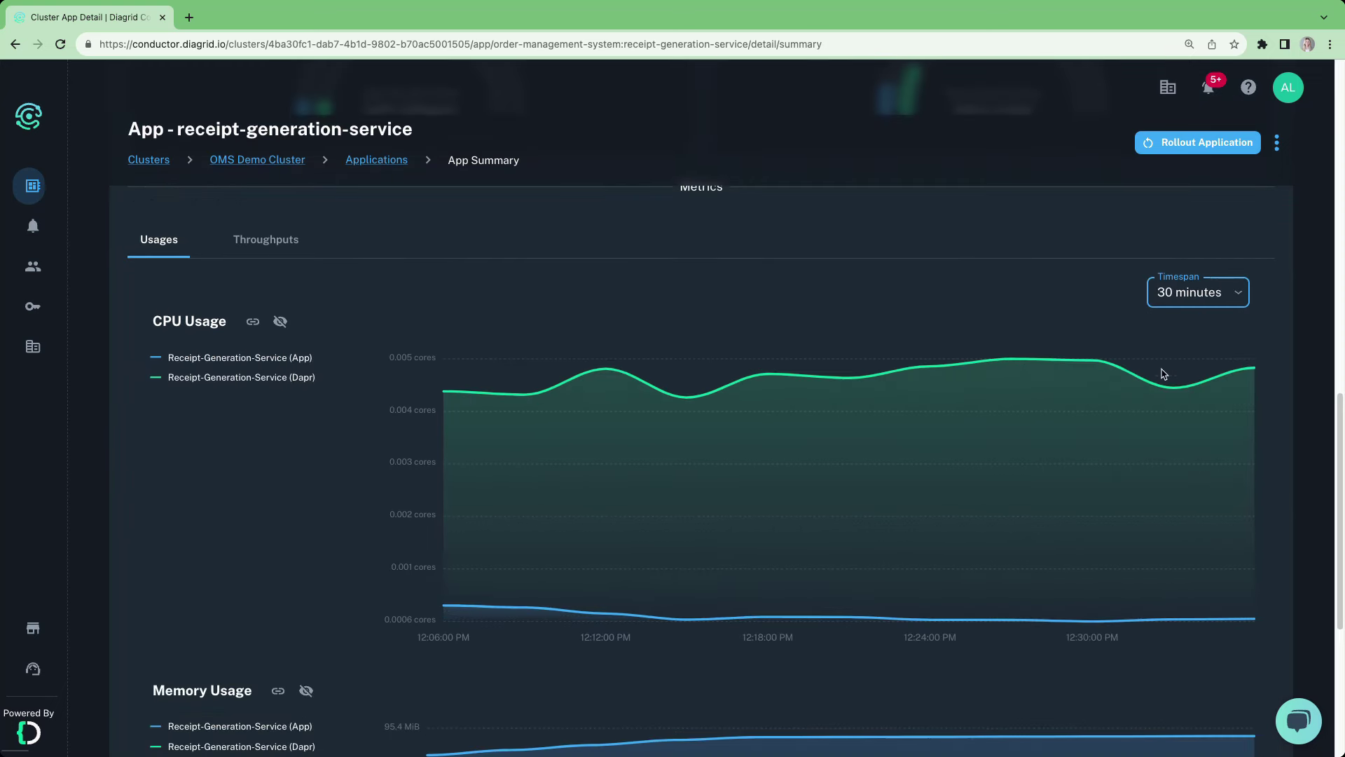
{"action": "mouse_move", "coordinate": [919, 475]}
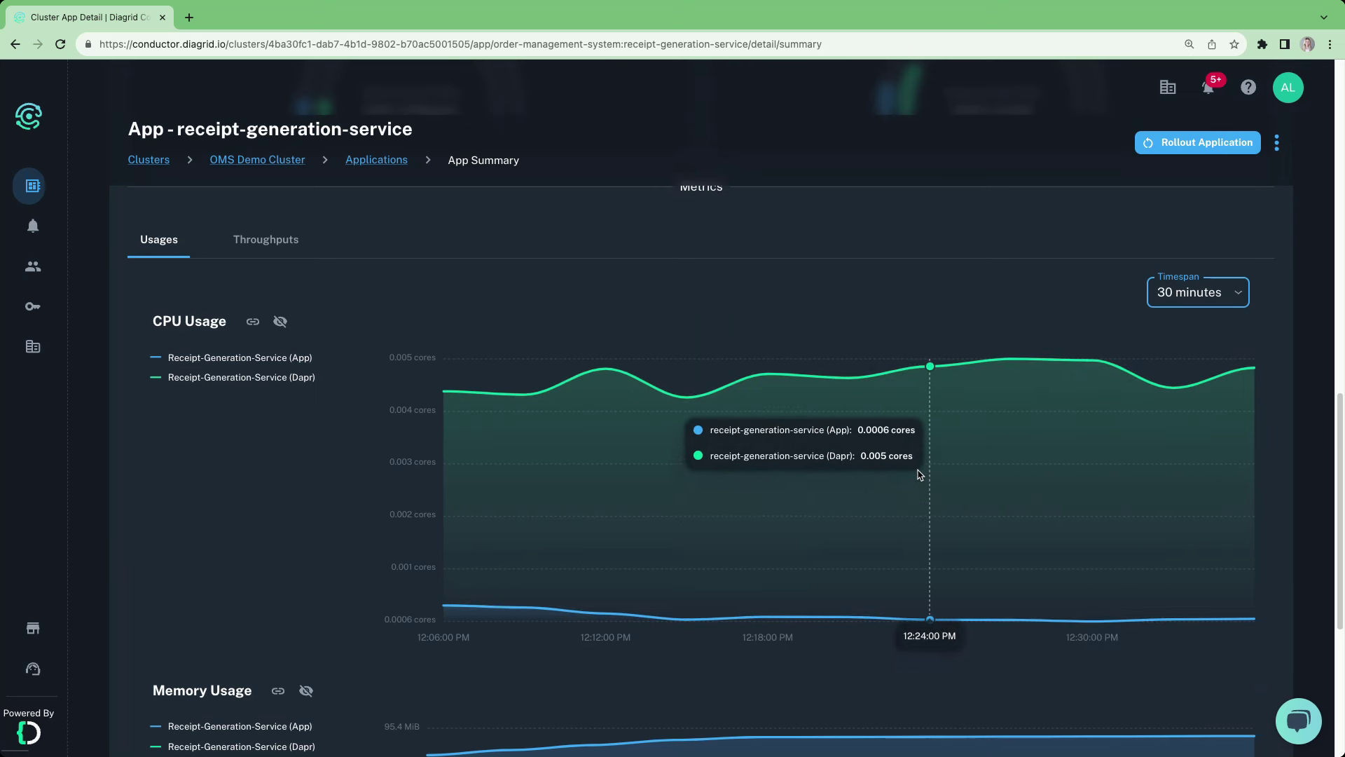
Show Throughputs metrics with the HTTP latency chart limited to POST /Orders
{"action": "left_click", "coordinate": [265, 239]}
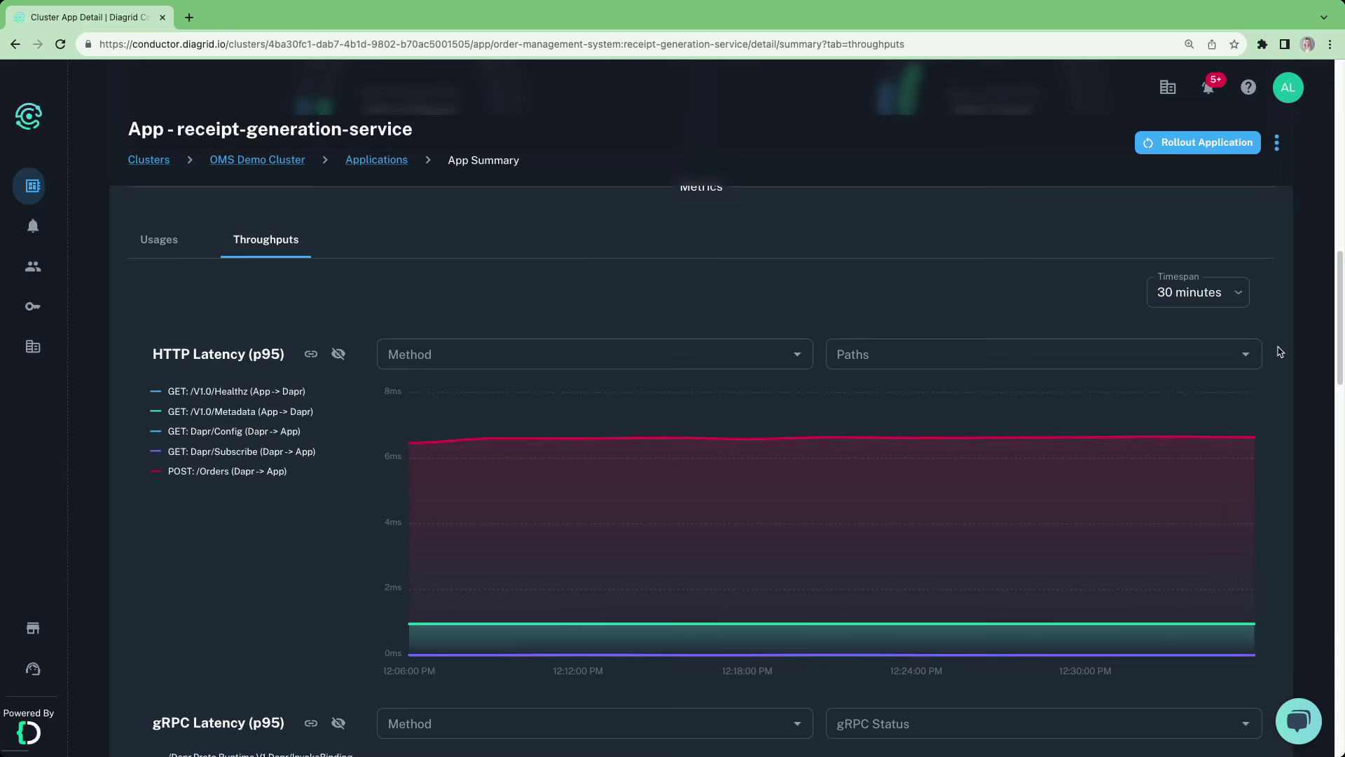
{"action": "scroll", "coordinate": [1281, 351], "scroll_direction": "down", "scroll_amount": 1}
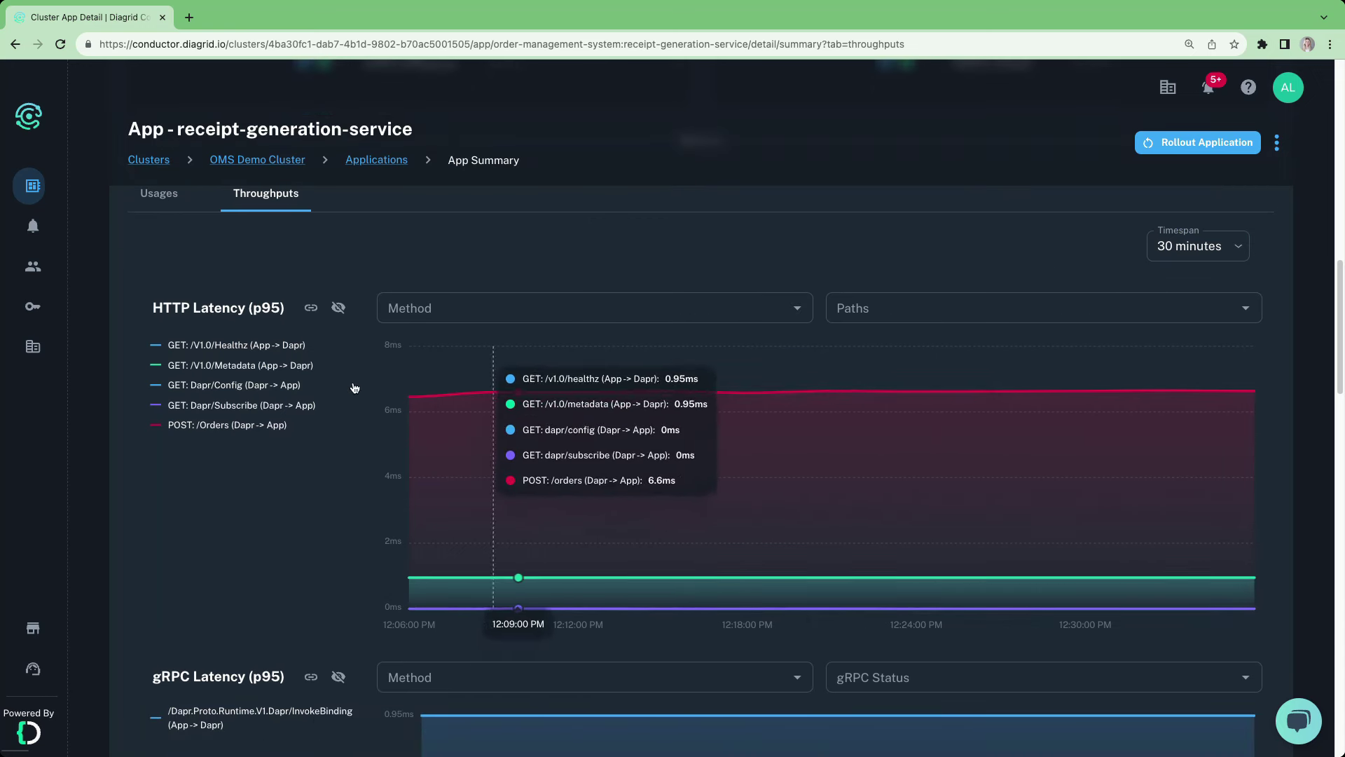
{"action": "left_click", "coordinate": [225, 428]}
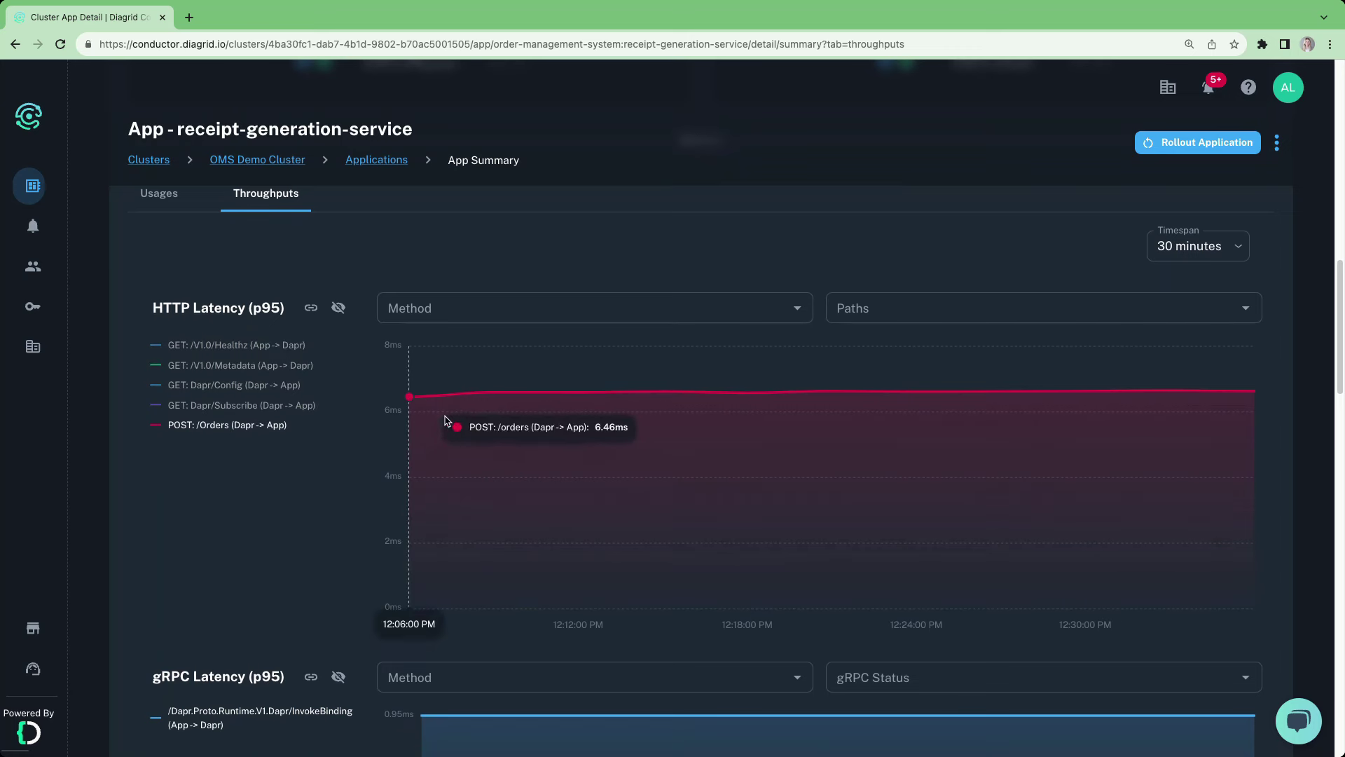
{"action": "scroll", "coordinate": [421, 442], "scroll_direction": "down", "scroll_amount": 5}
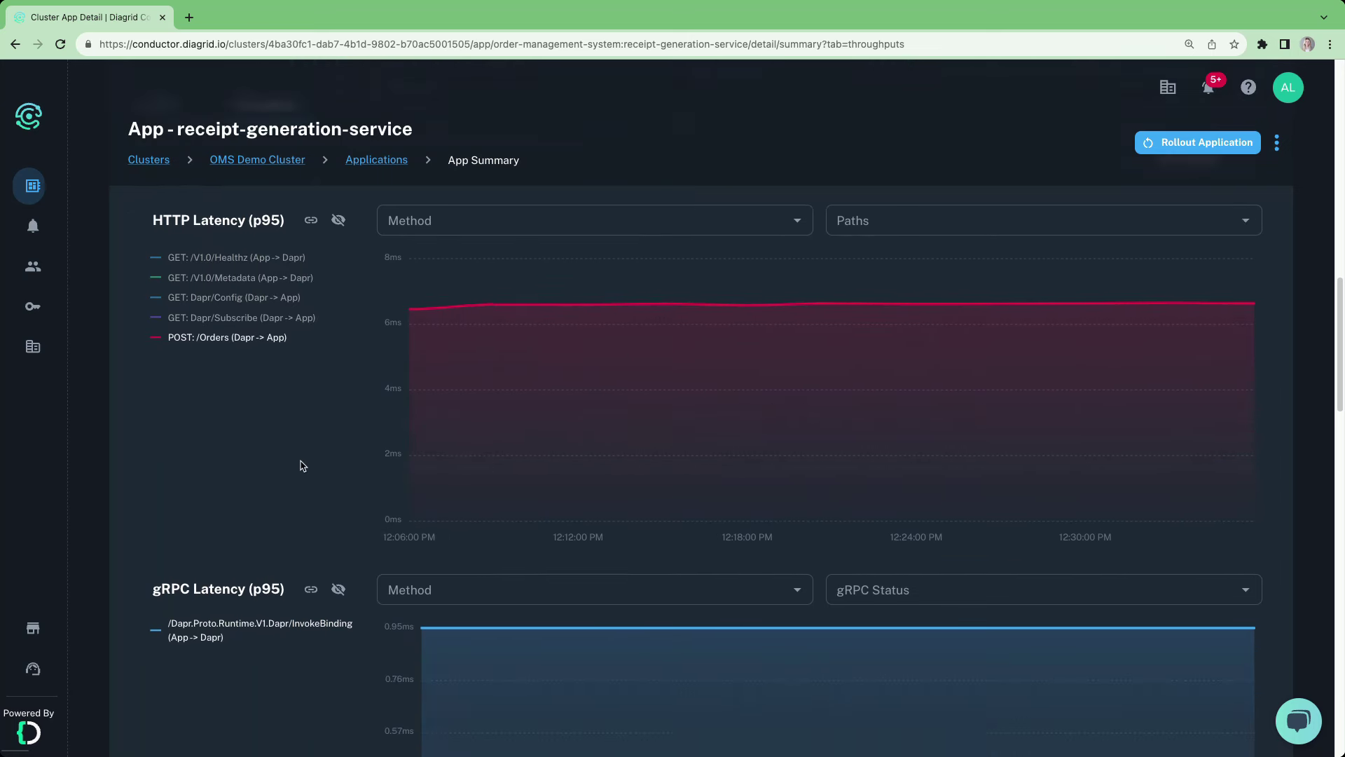
{"action": "scroll", "coordinate": [333, 464], "scroll_direction": "down", "scroll_amount": 2}
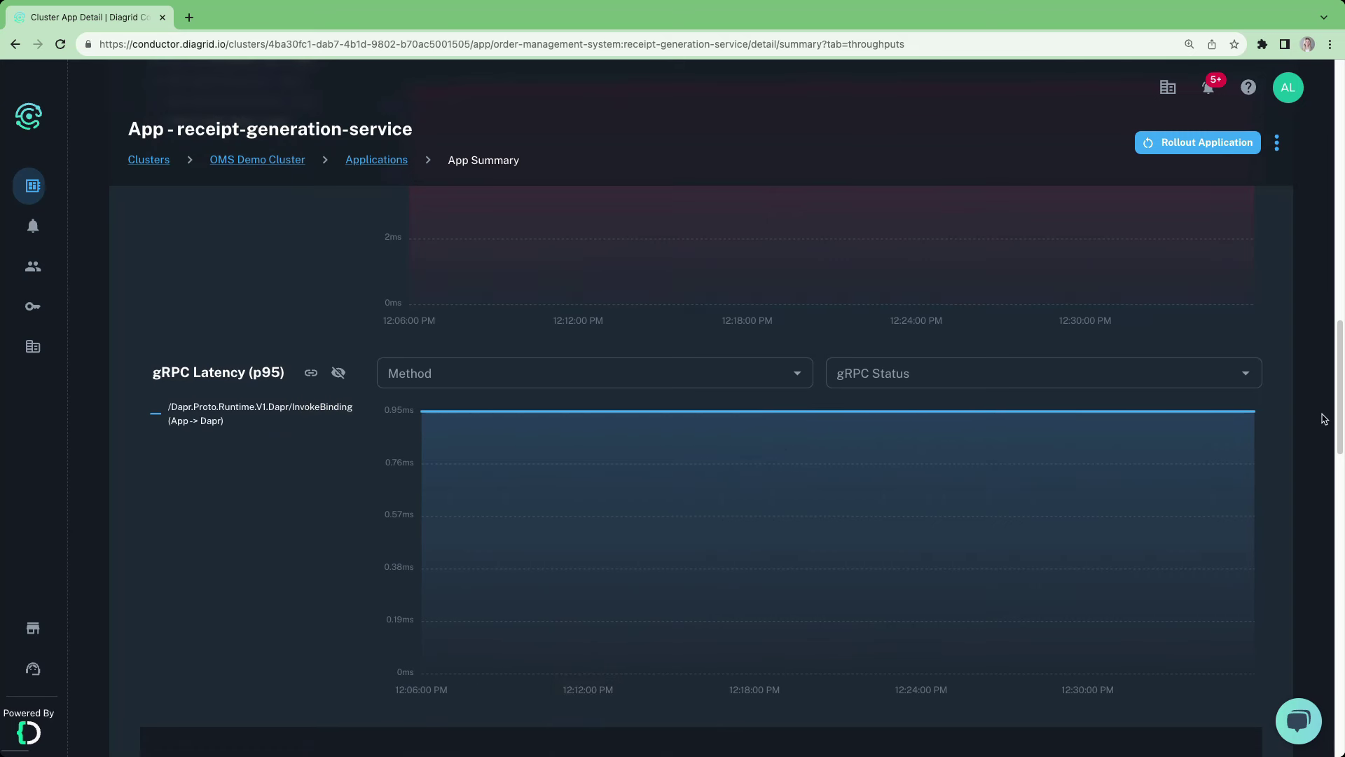
{"action": "scroll", "coordinate": [1323, 419], "scroll_direction": "up", "scroll_amount": 1}
{"action": "scroll", "coordinate": [1323, 418], "scroll_direction": "up", "scroll_amount": 3}
{"action": "scroll", "coordinate": [1321, 422], "scroll_direction": "up", "scroll_amount": 3}
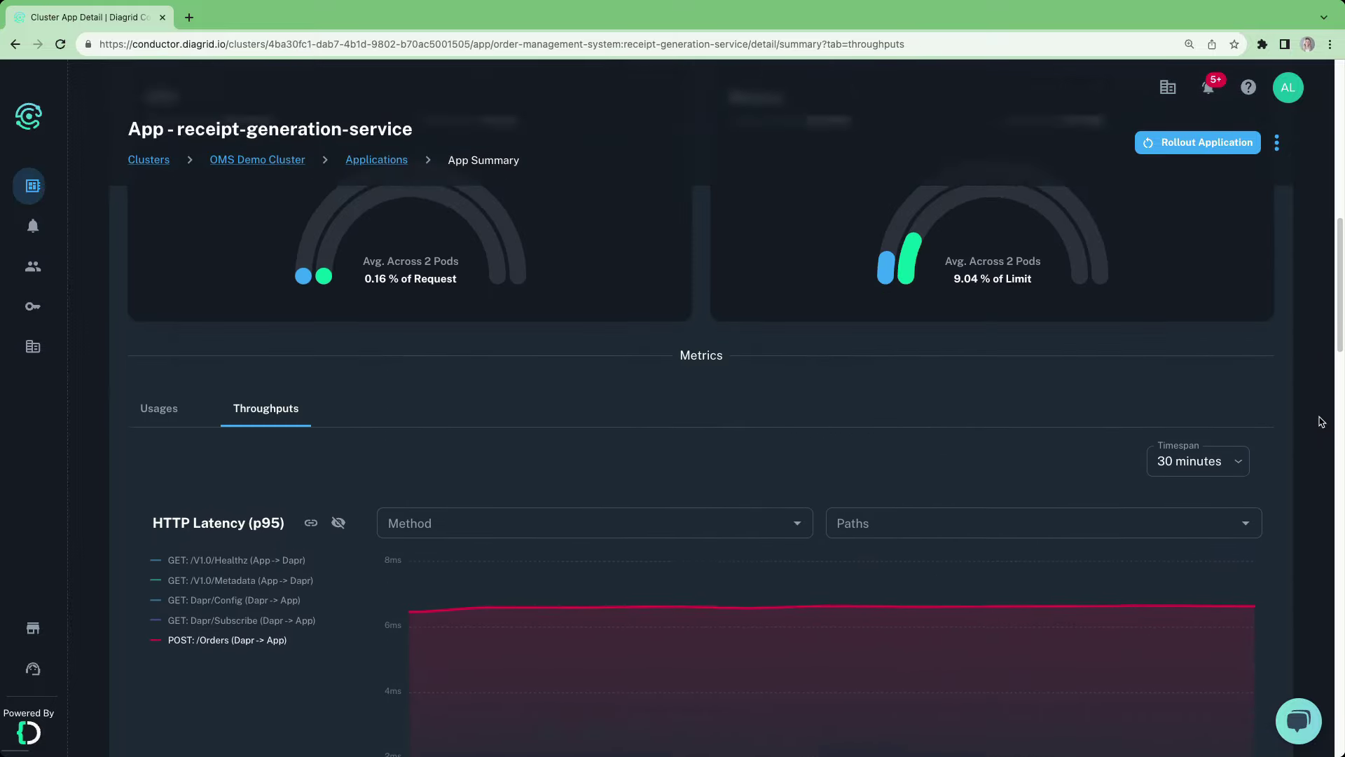
{"action": "scroll", "coordinate": [1322, 422], "scroll_direction": "up", "scroll_amount": 2}
{"action": "scroll", "coordinate": [1293, 399], "scroll_direction": "up", "scroll_amount": 2}
{"action": "scroll", "coordinate": [1262, 369], "scroll_direction": "up", "scroll_amount": 3}
{"action": "scroll", "coordinate": [1216, 342], "scroll_direction": "up", "scroll_amount": 1}
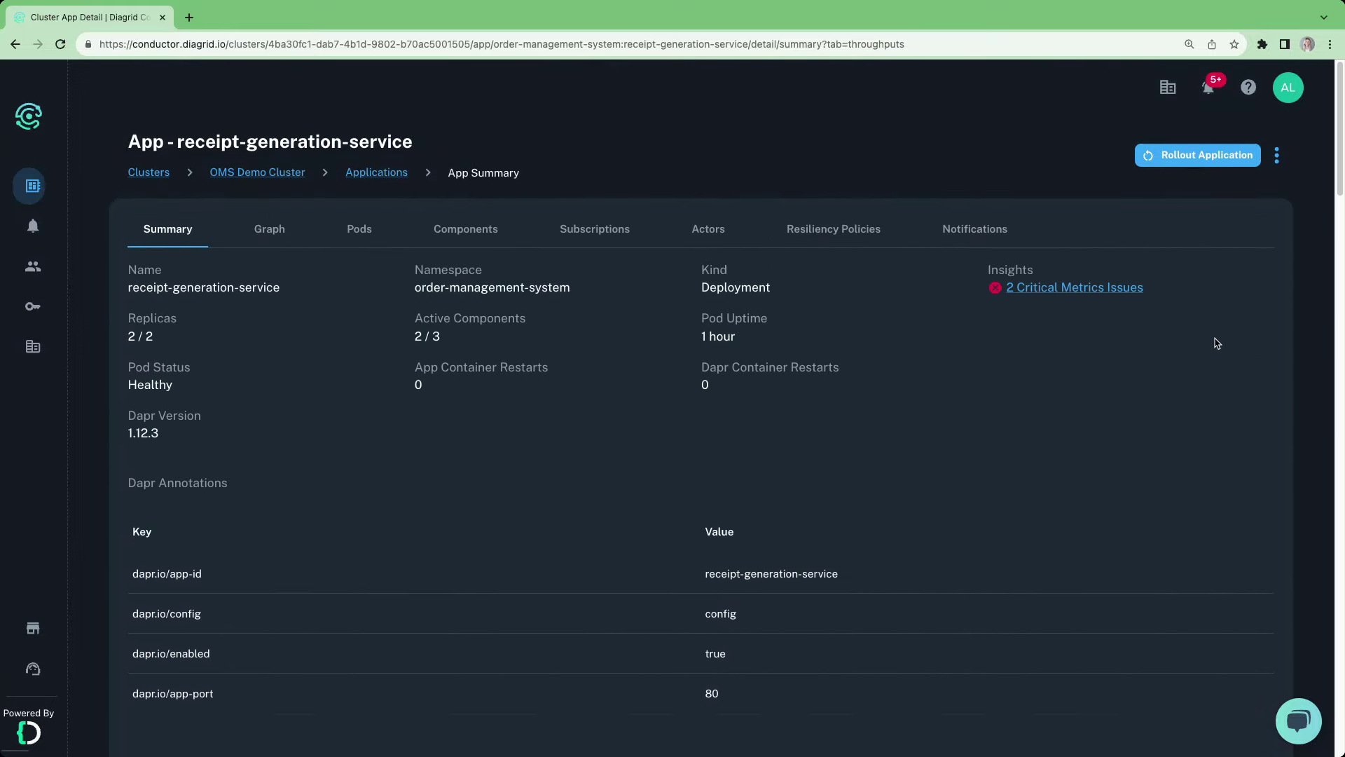
Filter the app's notifications to log alerts and review the first log alert
{"action": "left_click", "coordinate": [976, 231]}
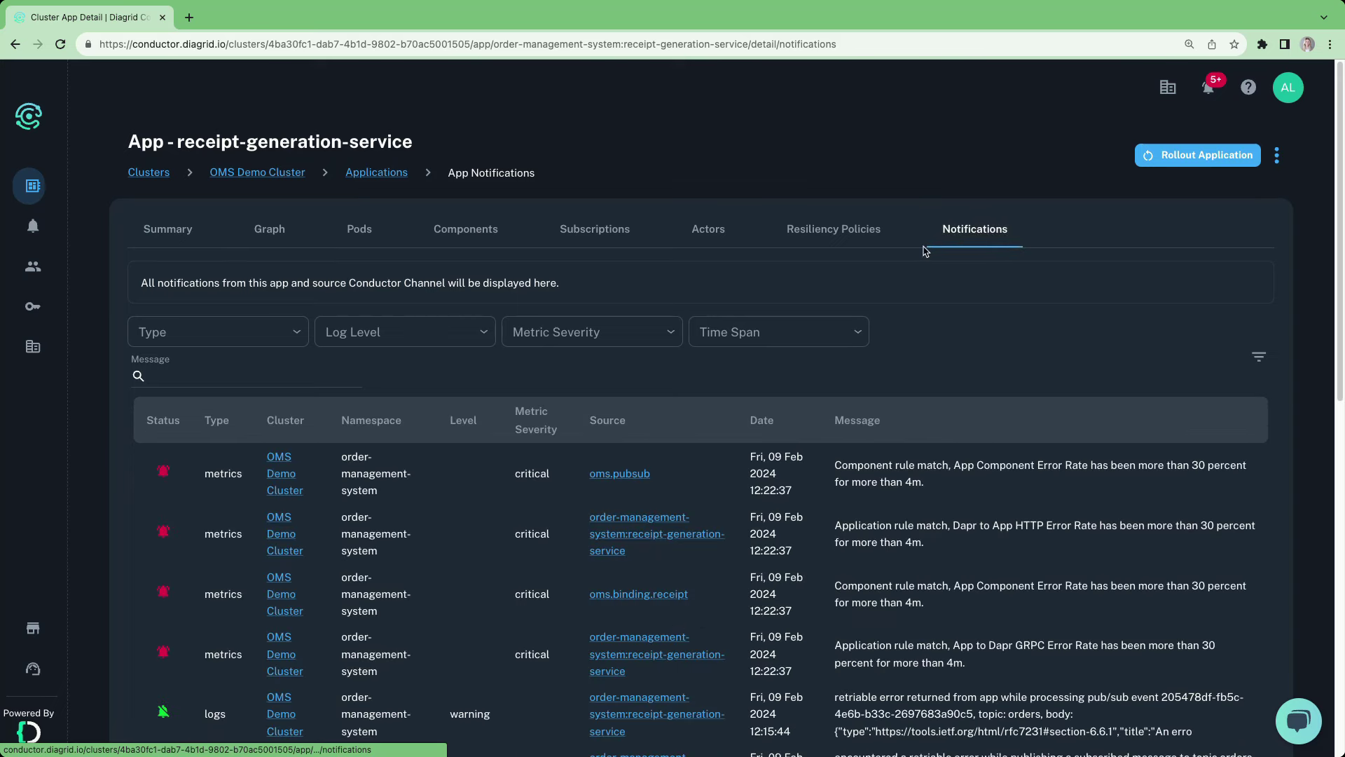
{"action": "left_click", "coordinate": [254, 333]}
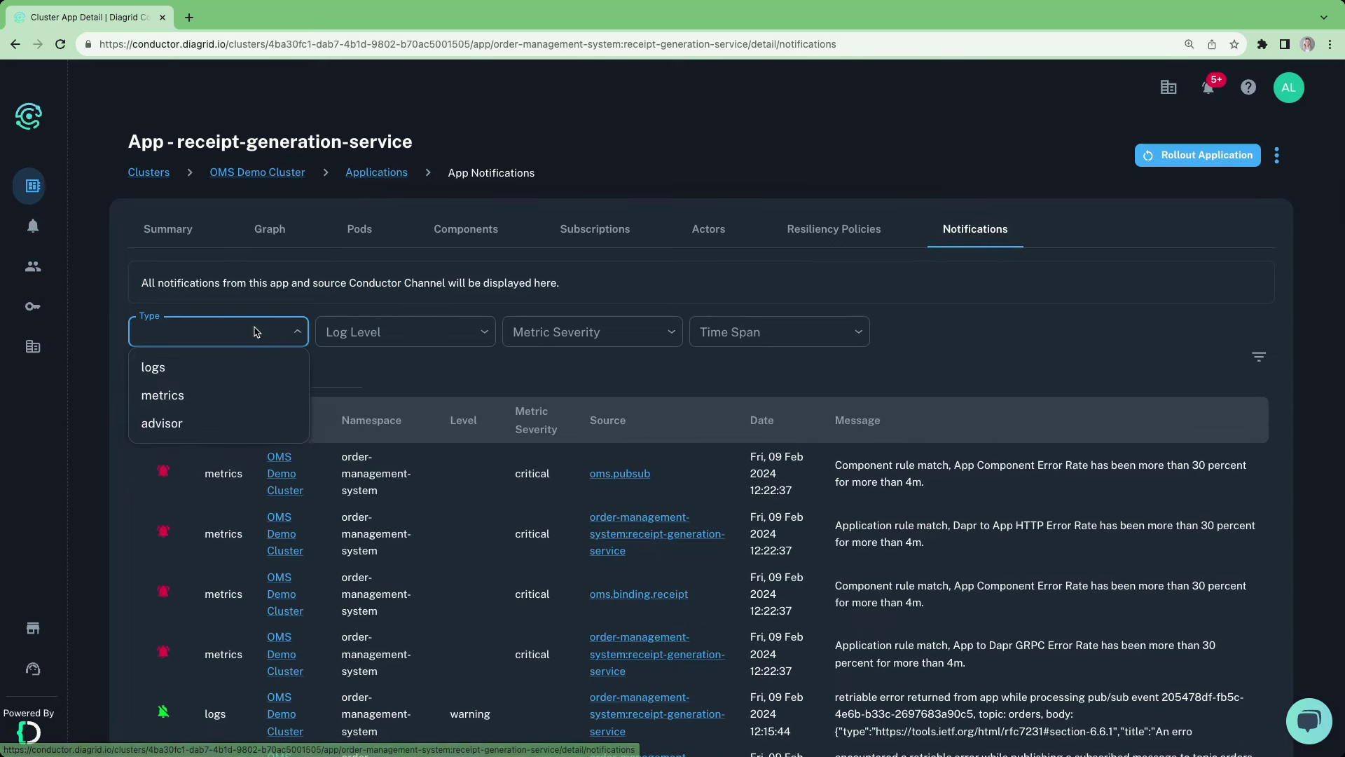
{"action": "left_click", "coordinate": [234, 374]}
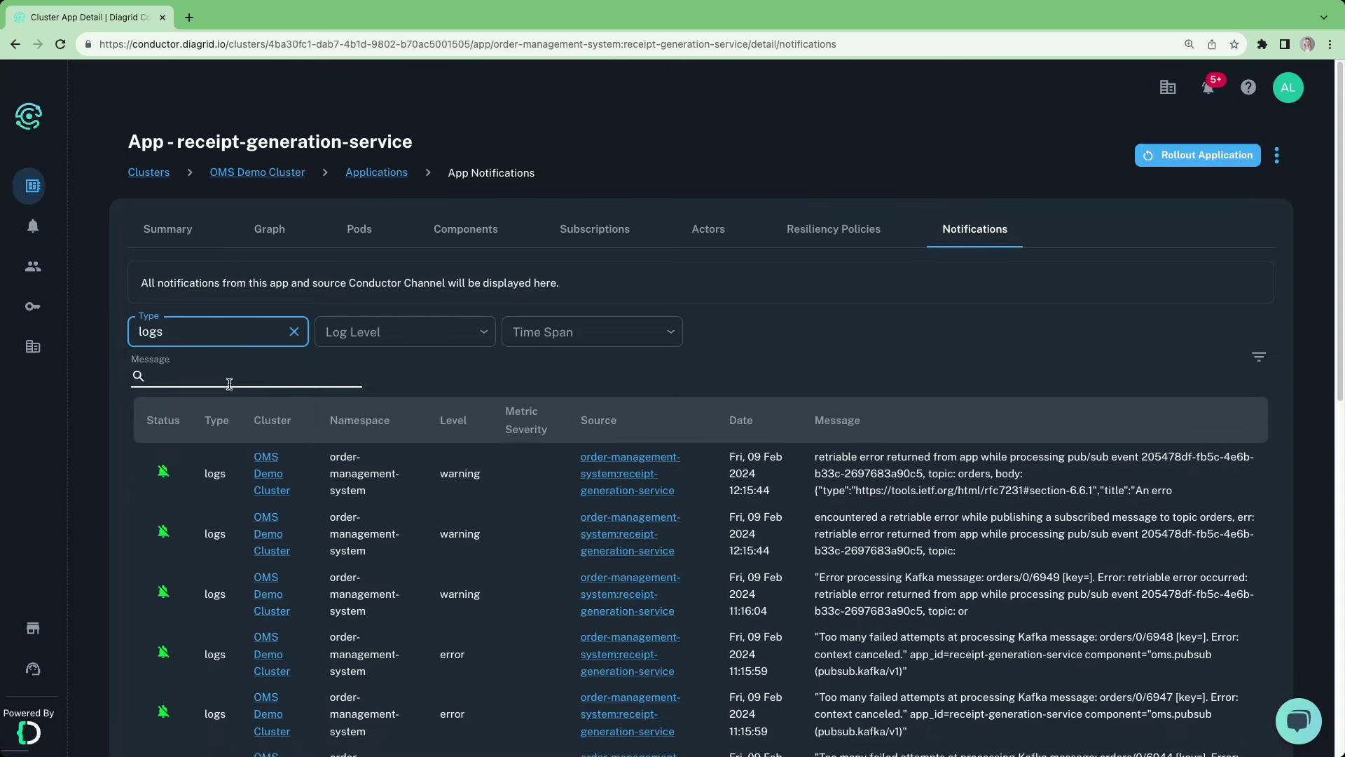
{"action": "left_click", "coordinate": [933, 471]}
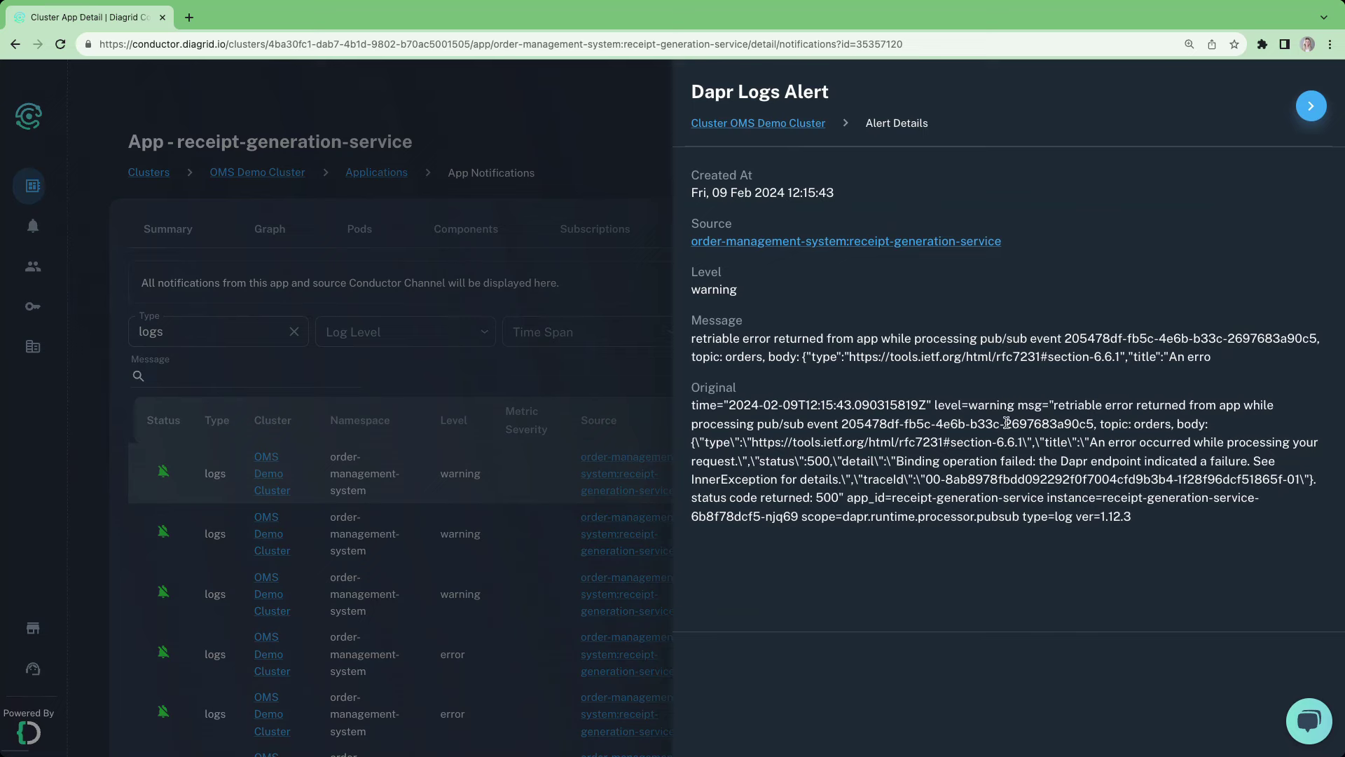
{"action": "left_click", "coordinate": [620, 371]}
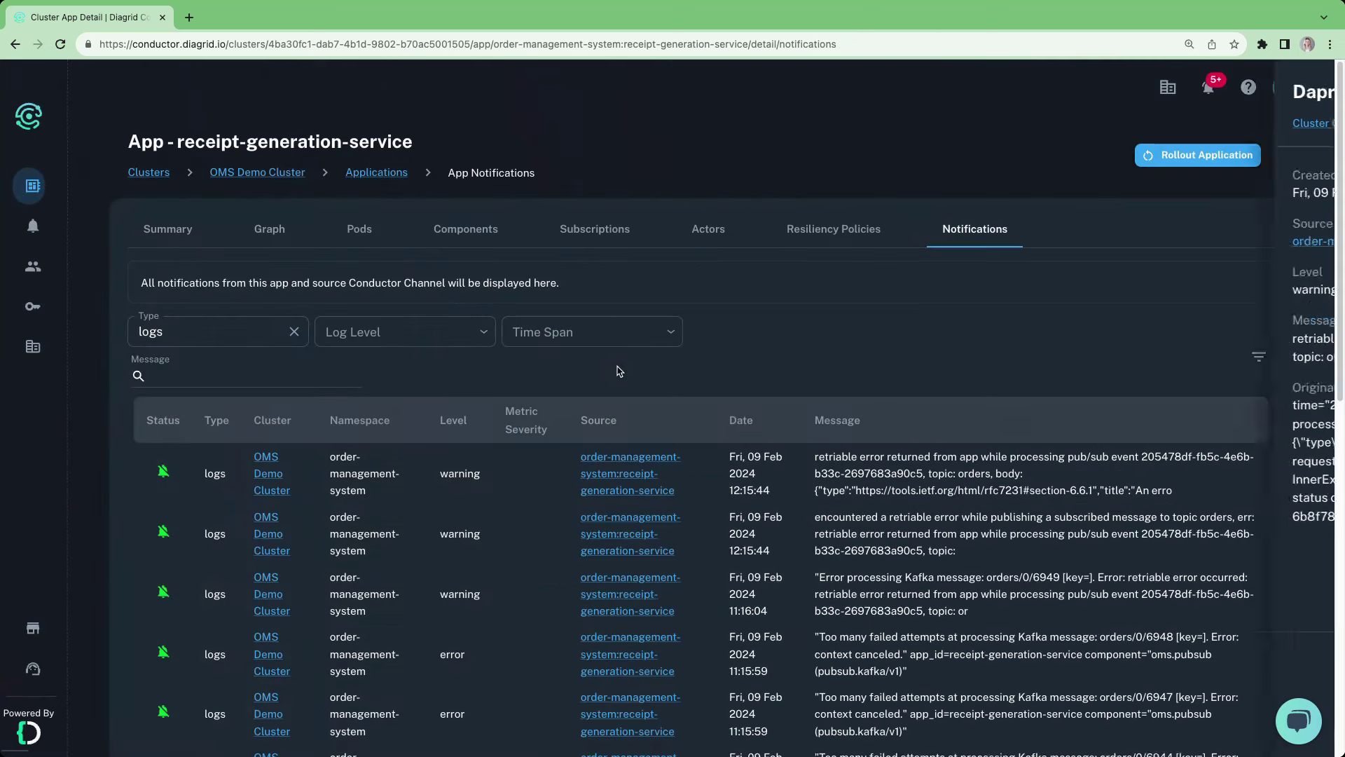
Filter to metrics alerts, open one, and follow its oms.pubsub source link
{"action": "left_click", "coordinate": [260, 335]}
{"action": "left_click", "coordinate": [223, 395]}
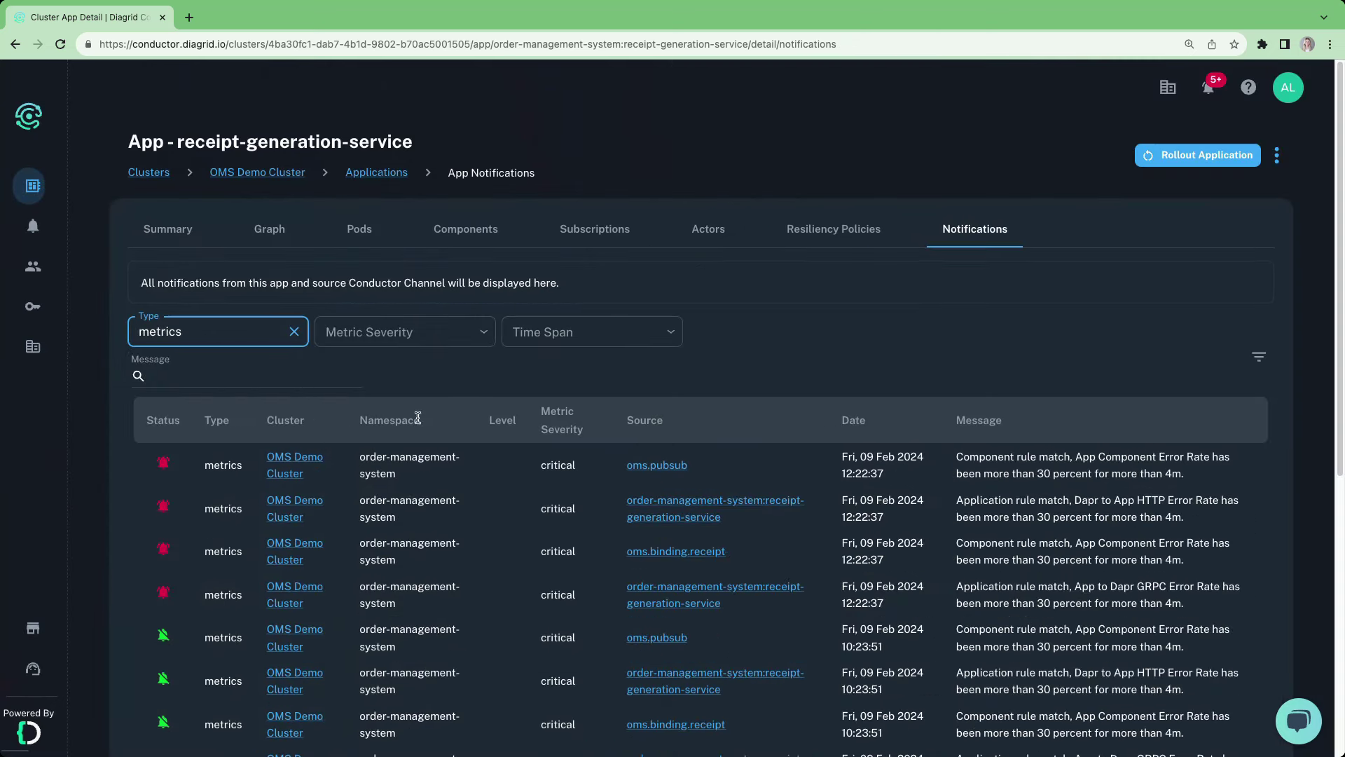
{"action": "left_click", "coordinate": [1003, 470]}
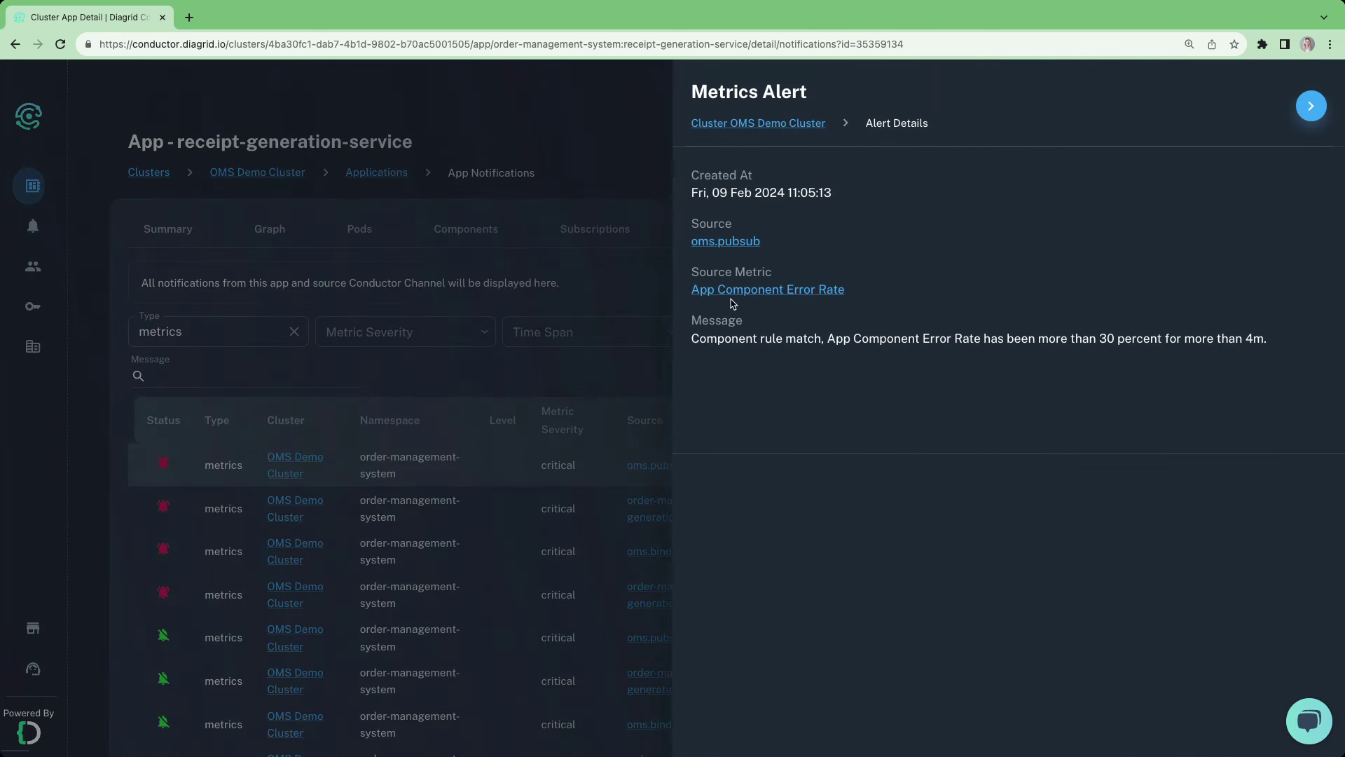
{"action": "left_click", "coordinate": [741, 243]}
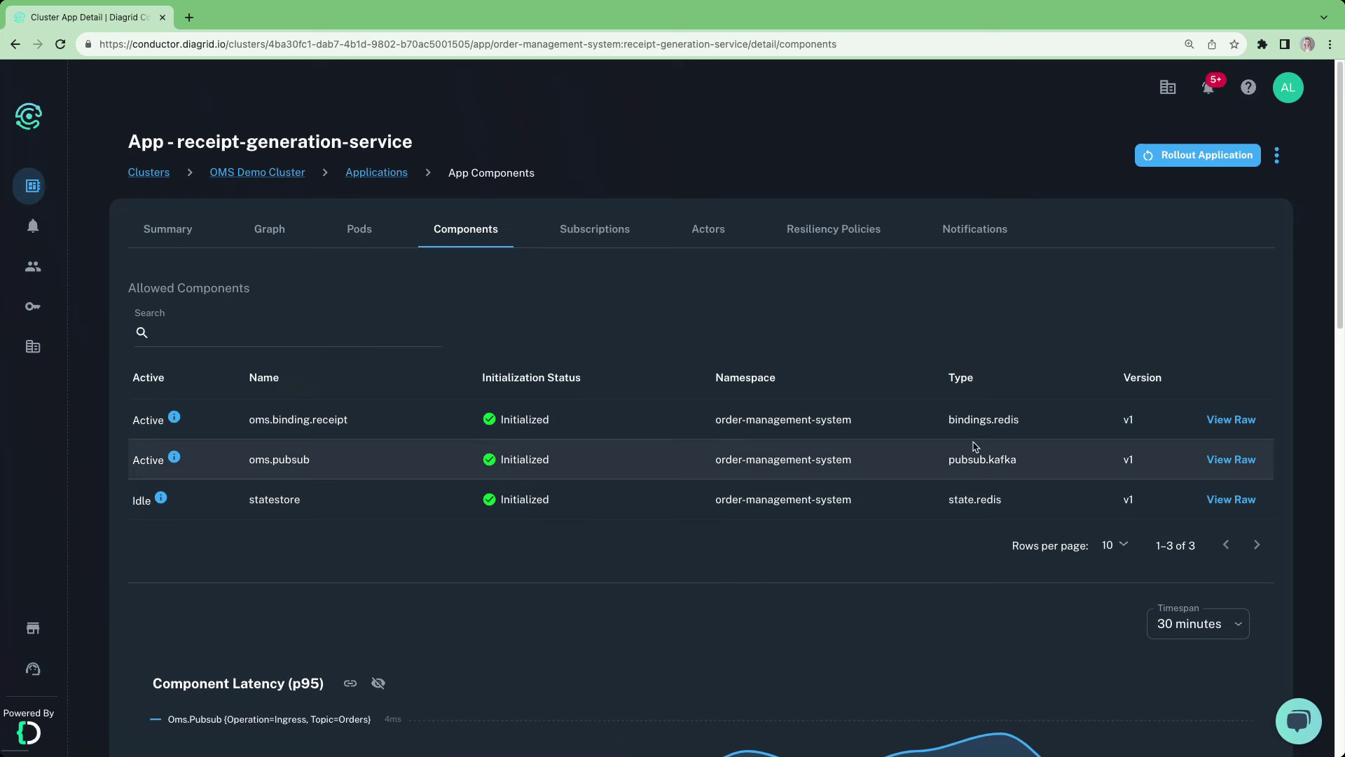
{"action": "left_click", "coordinate": [1228, 461]}
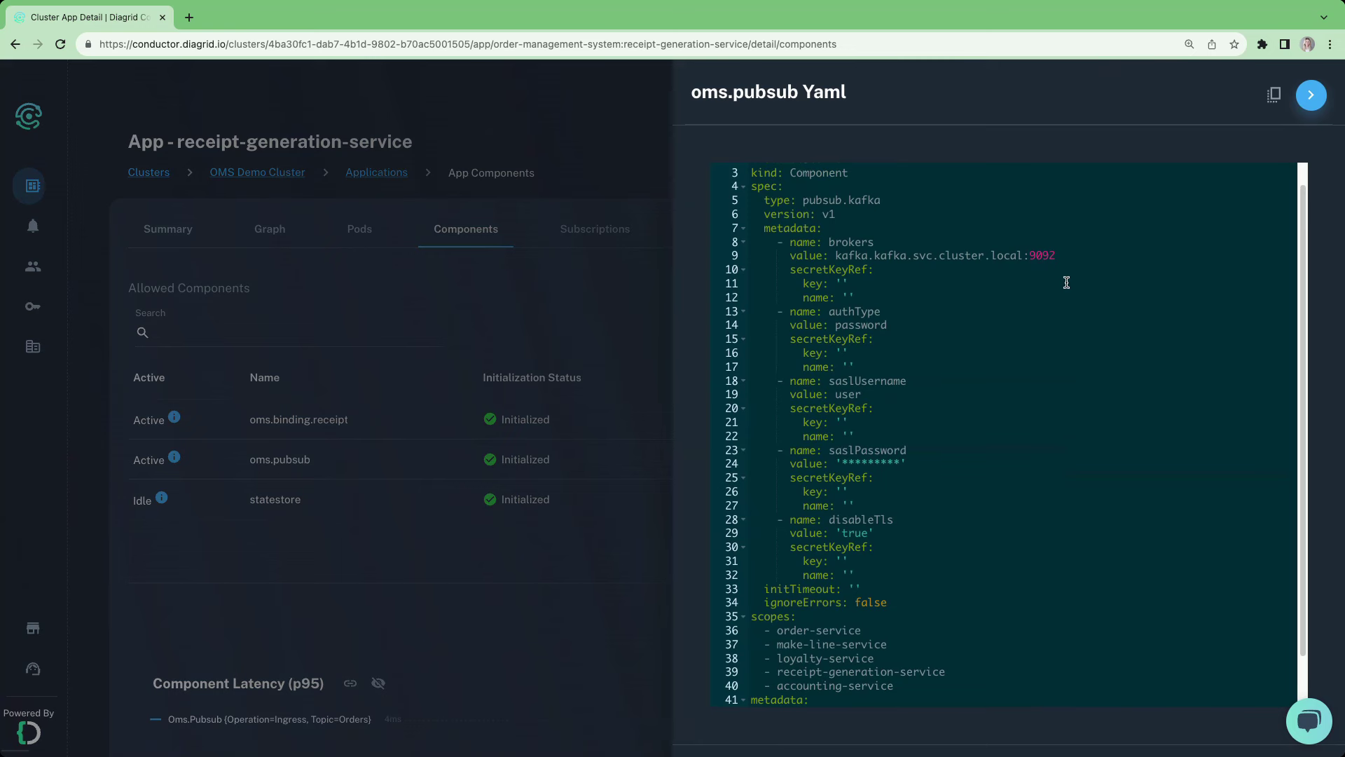
{"action": "scroll", "coordinate": [1066, 280], "scroll_direction": "down", "scroll_amount": 2}
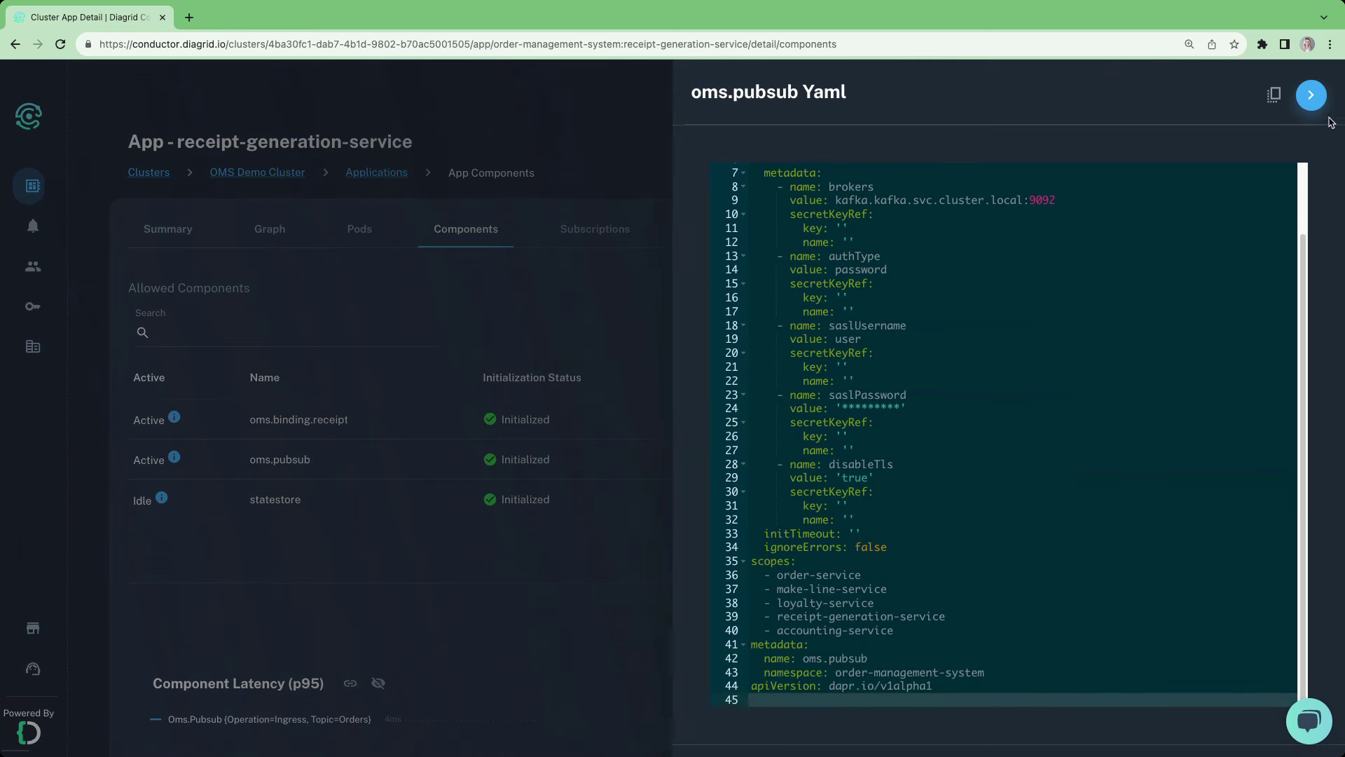
{"action": "left_click", "coordinate": [1310, 95]}
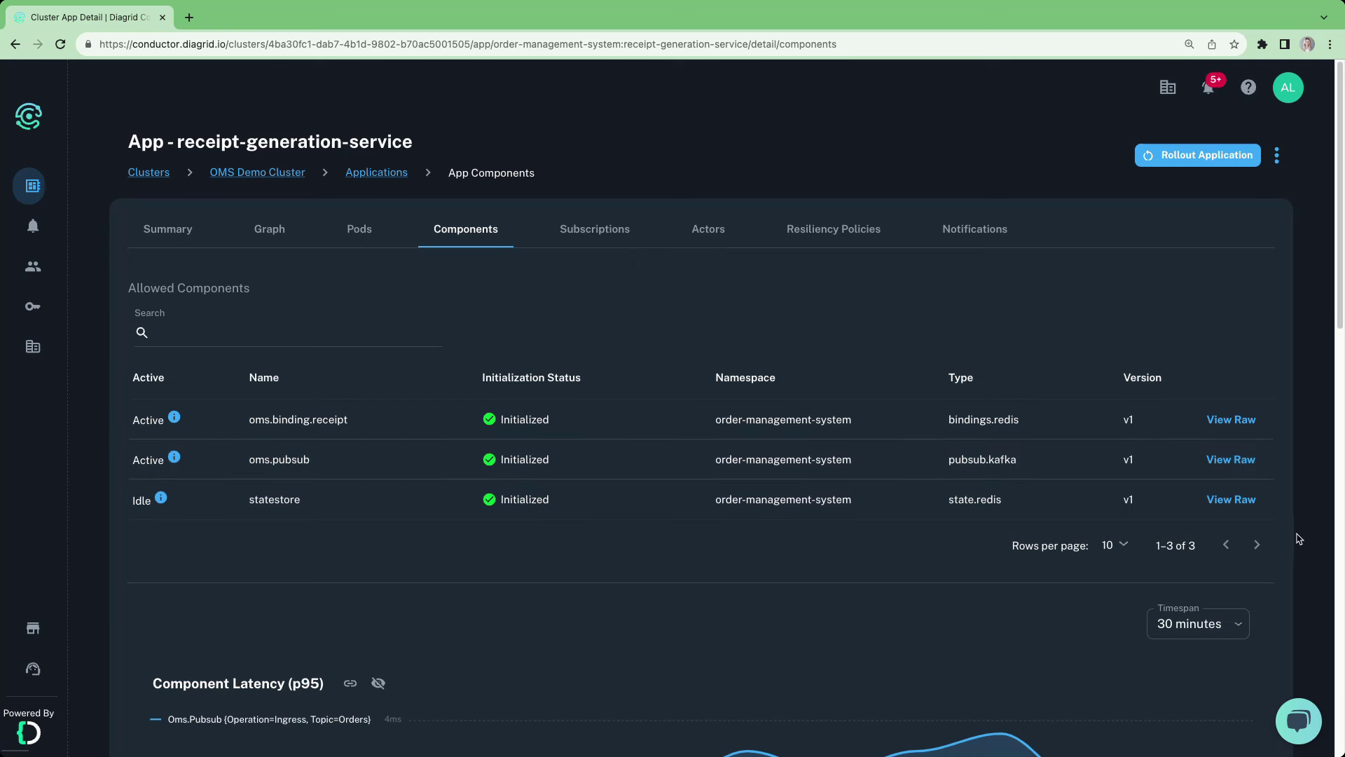
{"action": "scroll", "coordinate": [1298, 539], "scroll_direction": "down", "scroll_amount": 3}
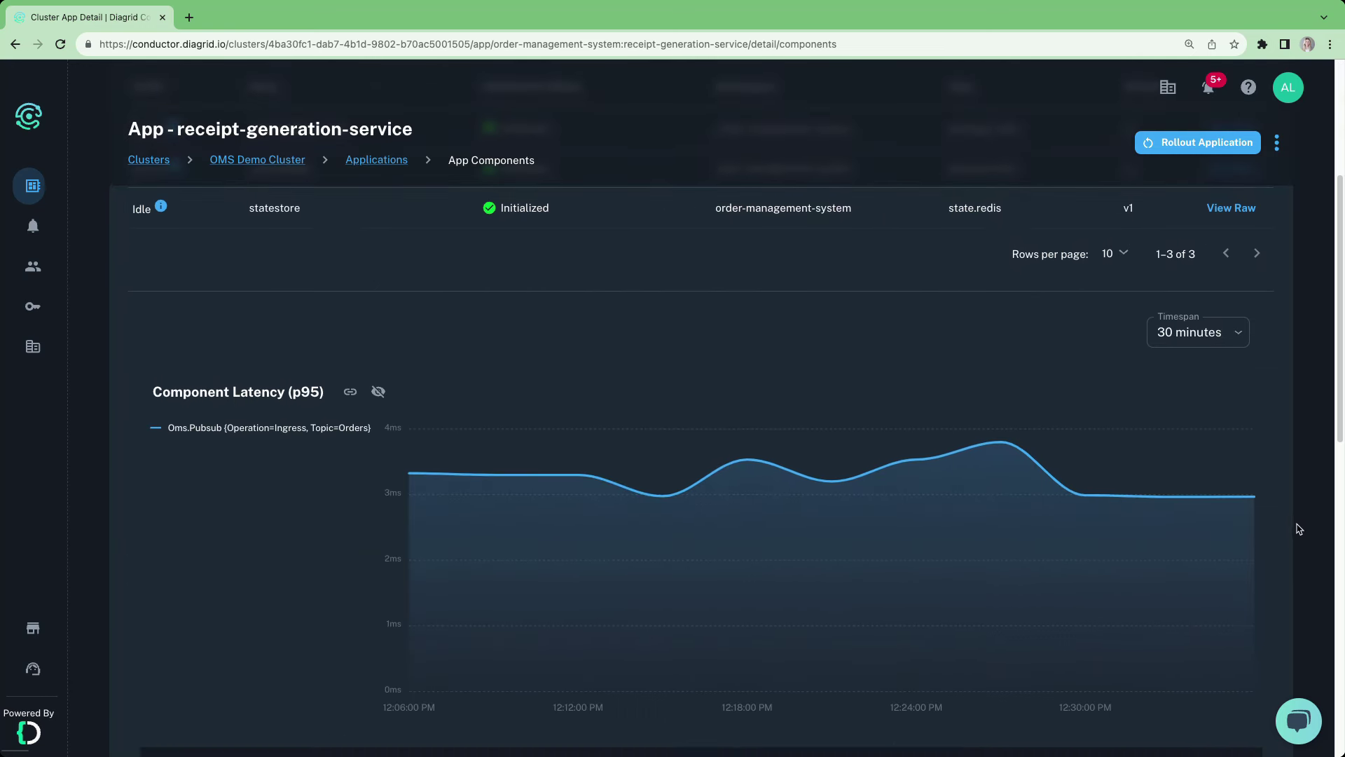
Set the component latency and request-rate charts' timespan to 5 minutes
{"action": "left_click", "coordinate": [1227, 334]}
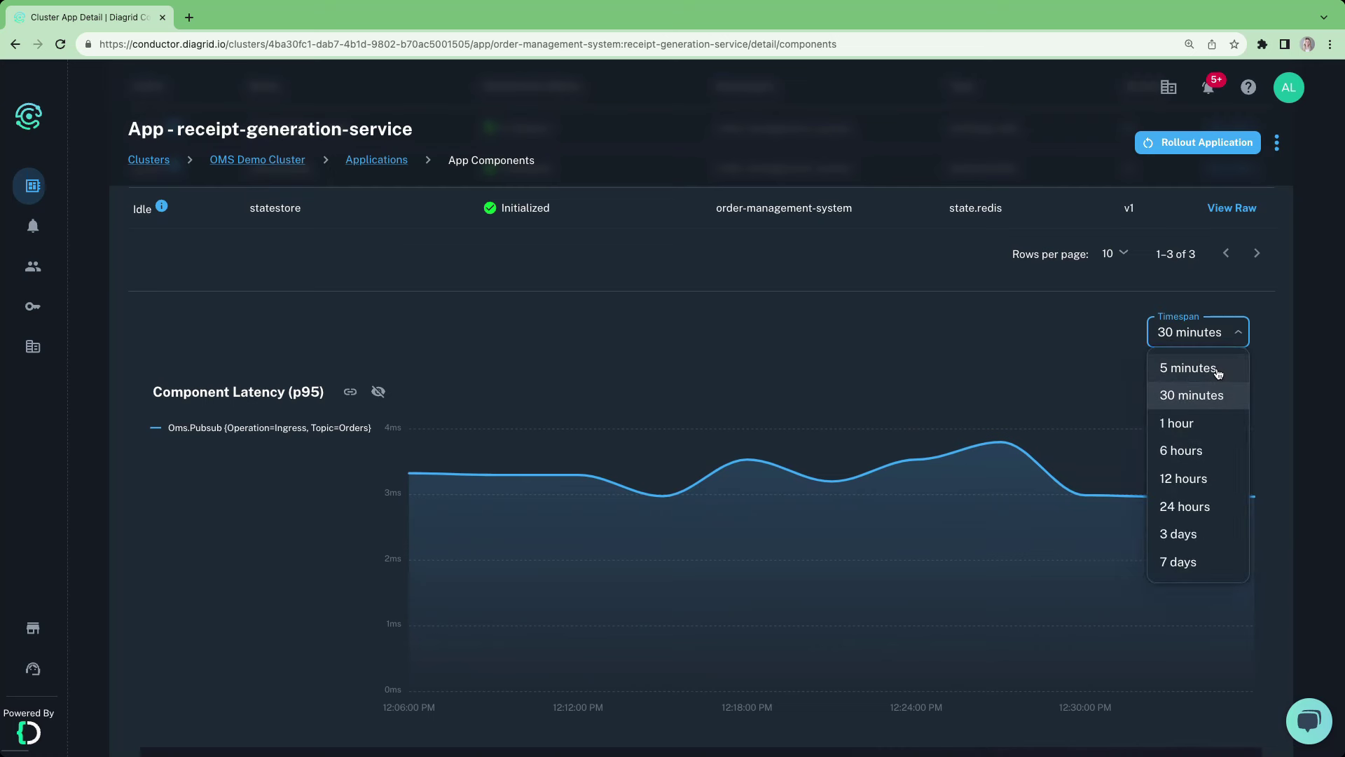
{"action": "left_click", "coordinate": [1218, 370]}
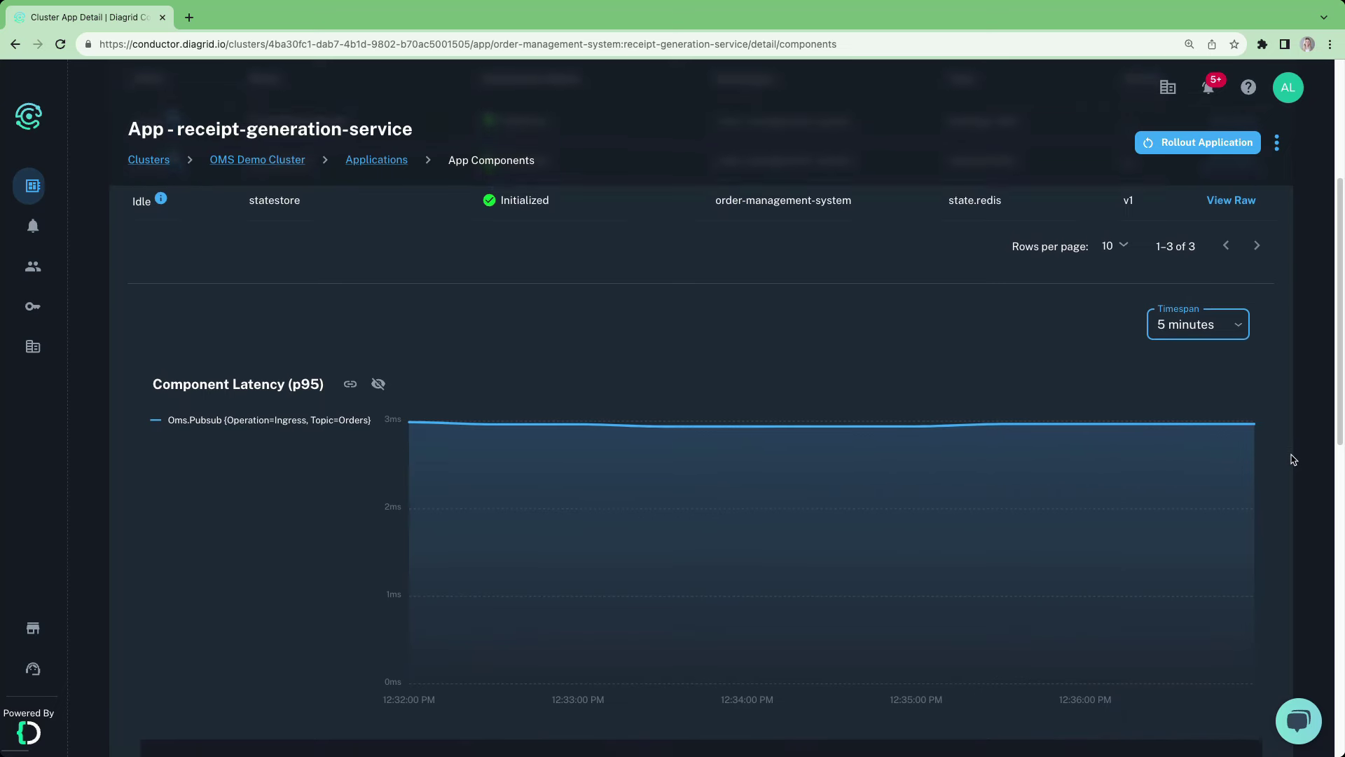
{"action": "scroll", "coordinate": [1293, 459], "scroll_direction": "down", "scroll_amount": 3}
{"action": "scroll", "coordinate": [1294, 459], "scroll_direction": "down", "scroll_amount": 2}
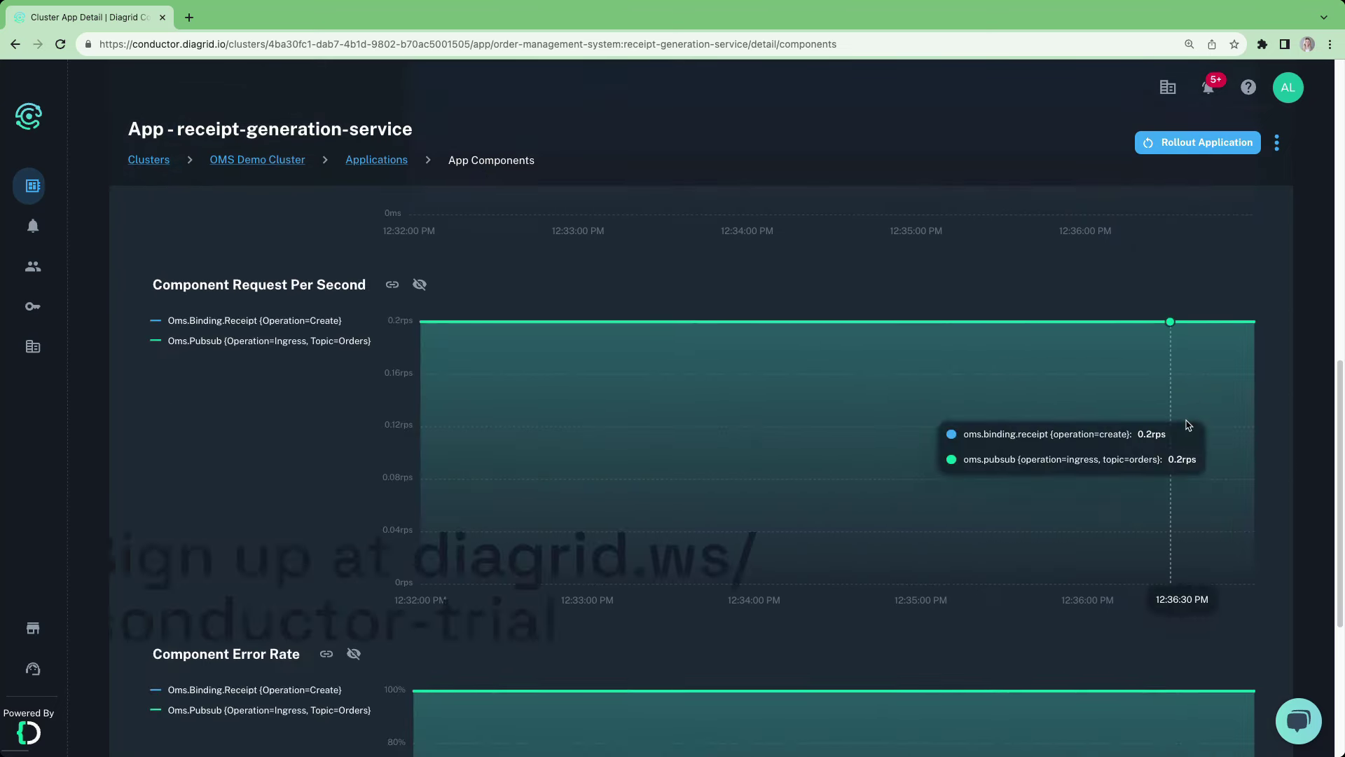